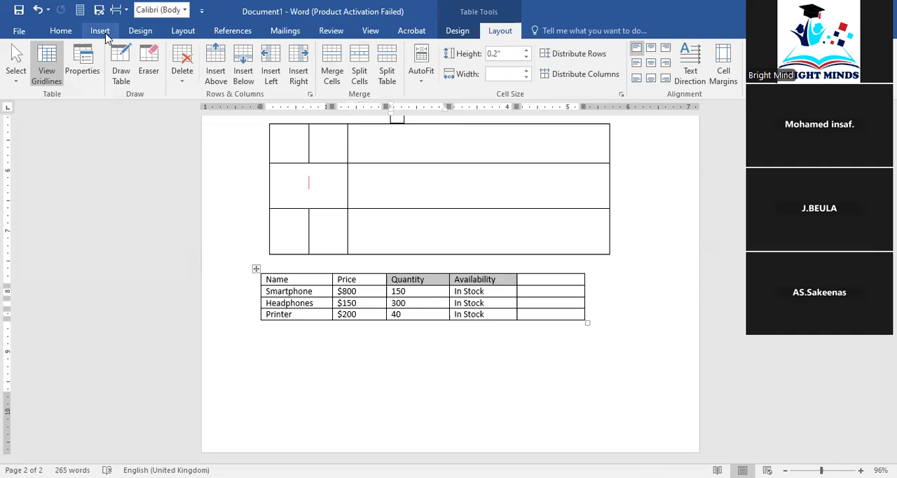
# Merge the Quantity and Availability header cells in the lower product table
pyautogui.click(381, 376)
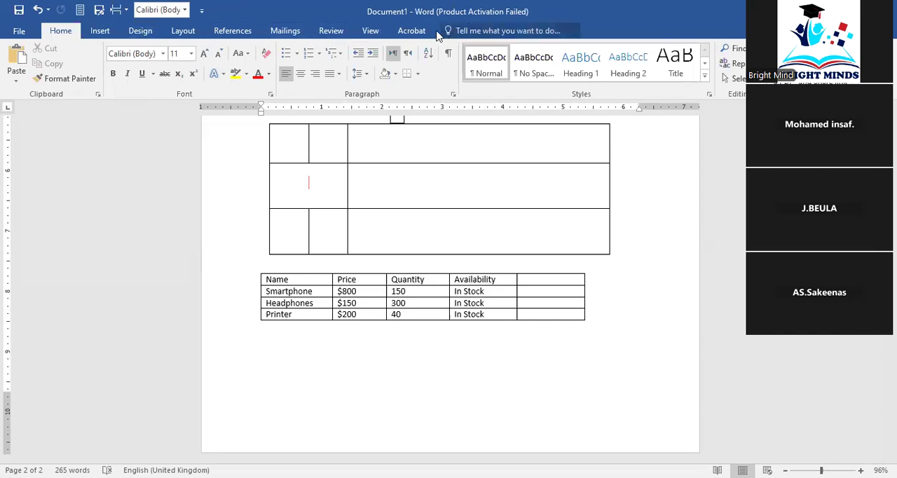
pyautogui.click(378, 303)
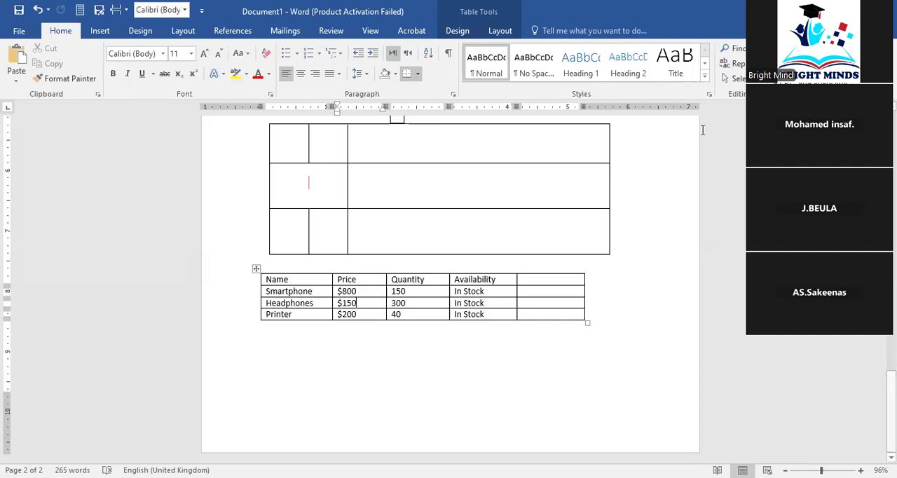
pyautogui.click(506, 32)
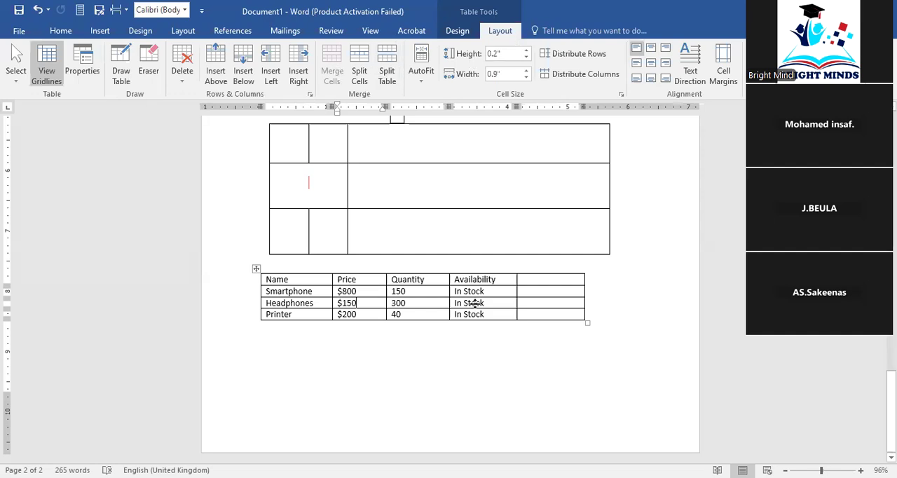
pyautogui.moveTo(436, 279); pyautogui.dragTo(475, 282)
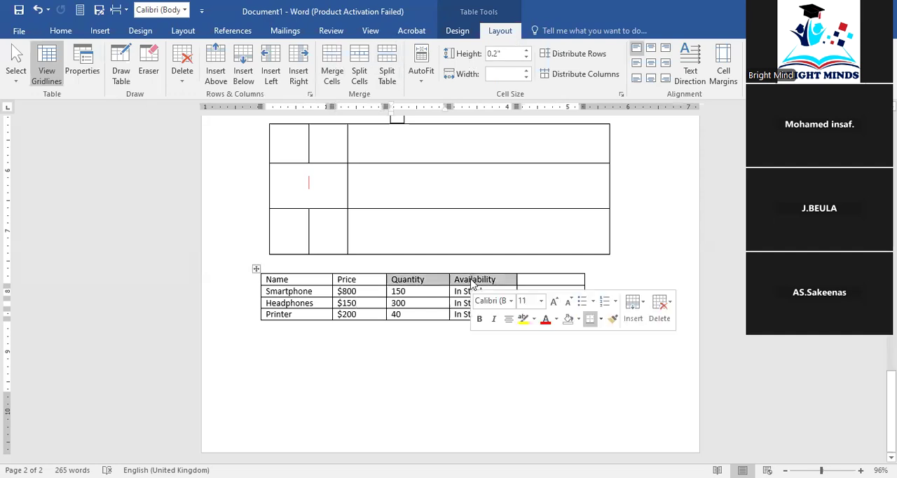
pyautogui.click(333, 76)
pyautogui.click(457, 293)
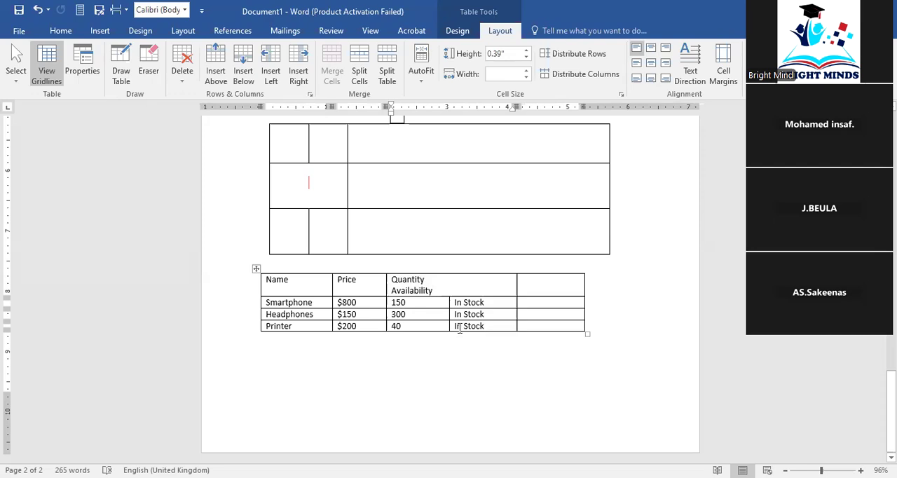
# Merge the first three cells of the Smartphone row, covering its name, price and quantity
pyautogui.click(310, 289)
pyautogui.click(305, 302)
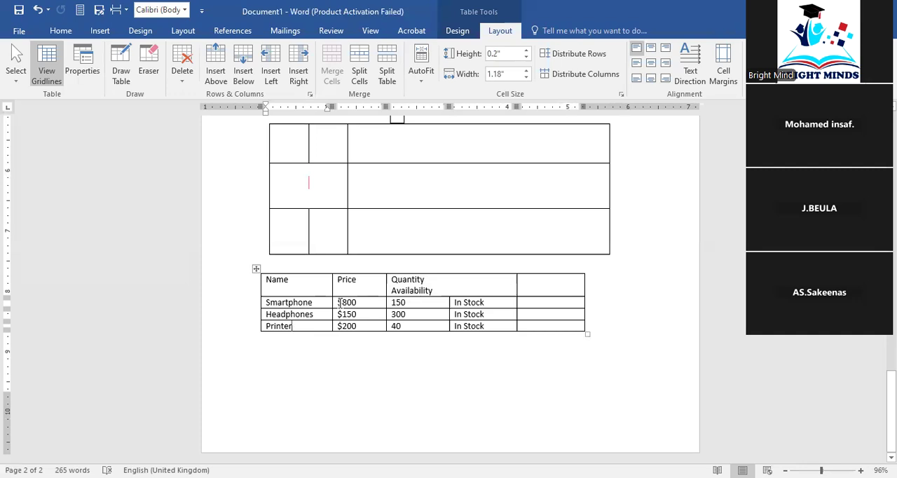
pyautogui.moveTo(319, 300); pyautogui.dragTo(400, 302)
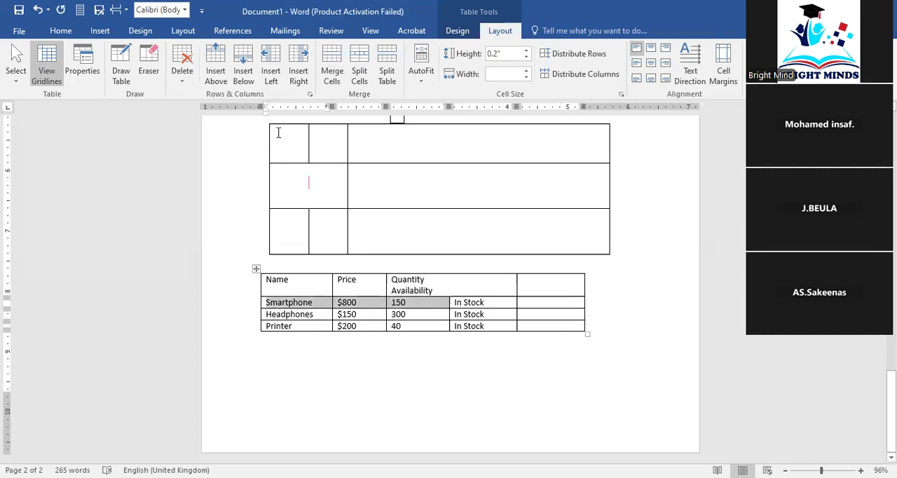
pyautogui.click(332, 74)
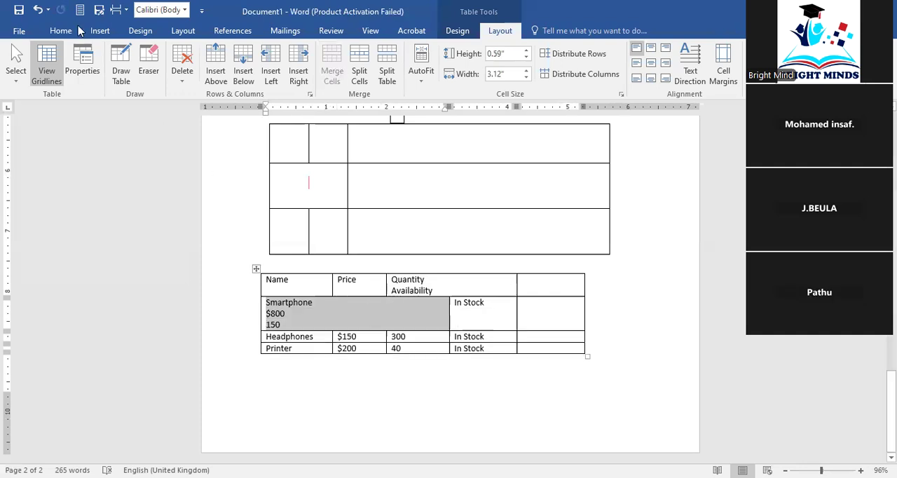
# Undo the merges in the Smartphone row and in the header row
pyautogui.click(36, 10)
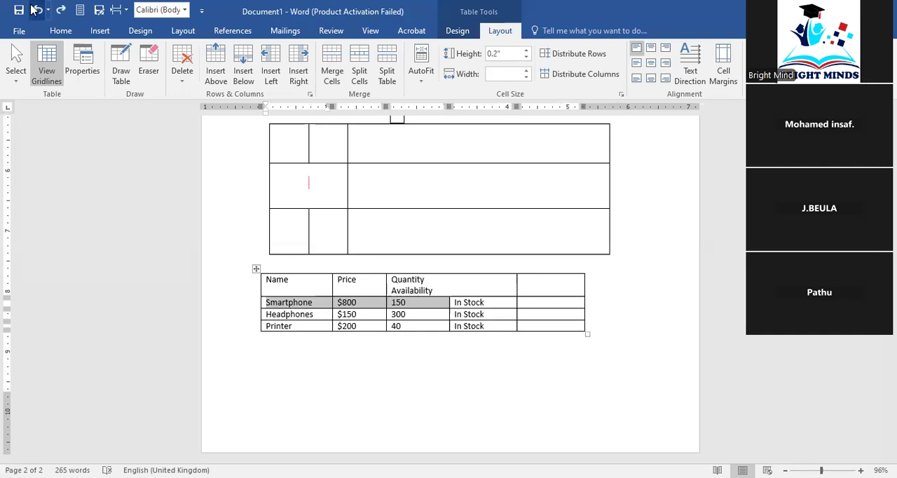
pyautogui.hotkey('ctrl', 'z')
pyautogui.click(511, 372)
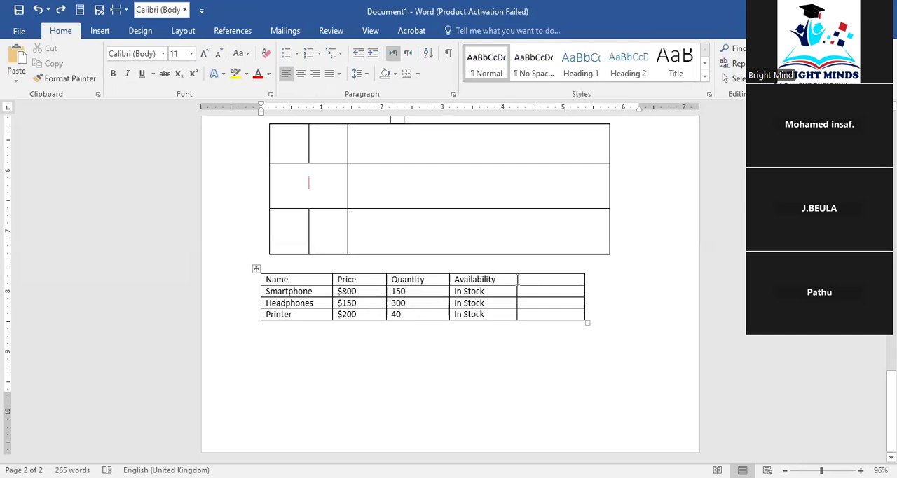
# Merge the Availability header cell with the empty header cell beside it
pyautogui.moveTo(518, 279); pyautogui.dragTo(540, 282)
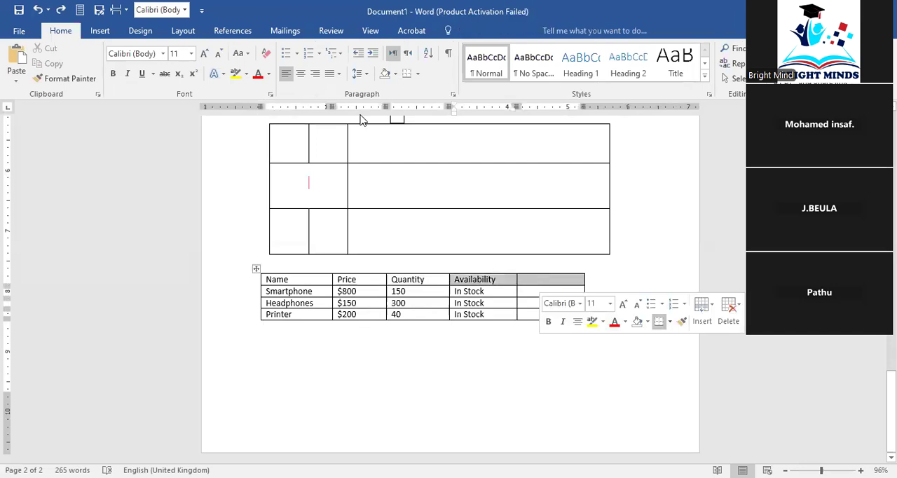
pyautogui.click(500, 30)
pyautogui.click(342, 65)
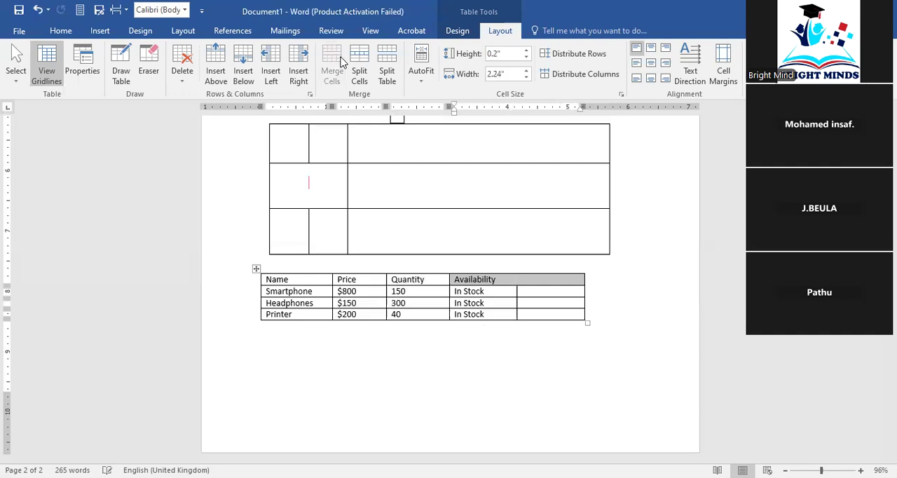
pyautogui.click(620, 294)
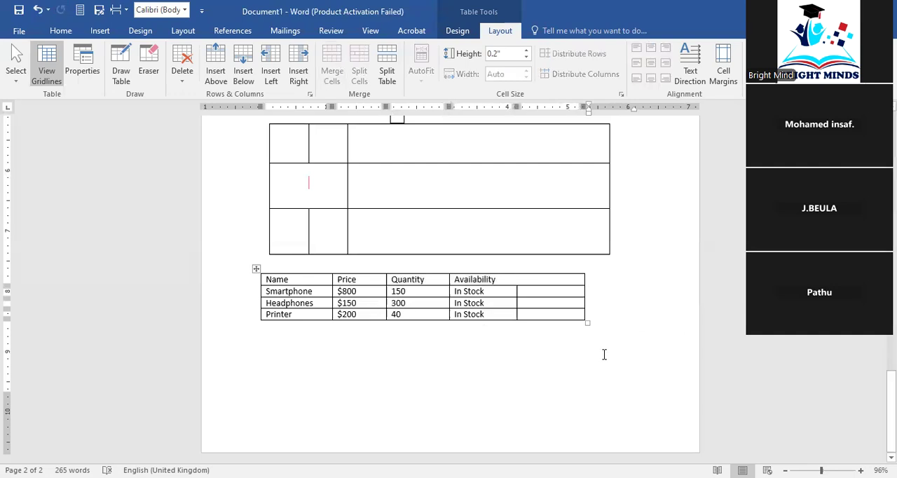
# Undo the merge of the Availability header cell
pyautogui.click(540, 292)
pyautogui.click(557, 302)
pyautogui.click(559, 314)
pyautogui.click(541, 303)
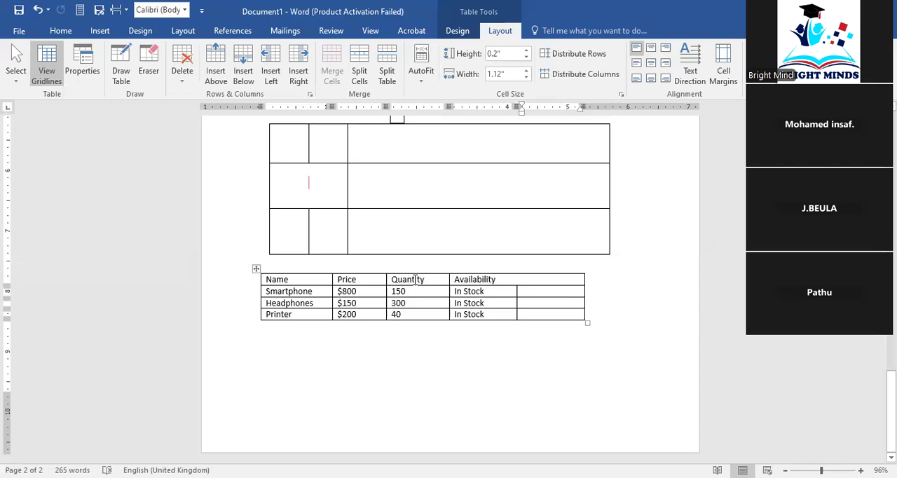
pyautogui.click(39, 10)
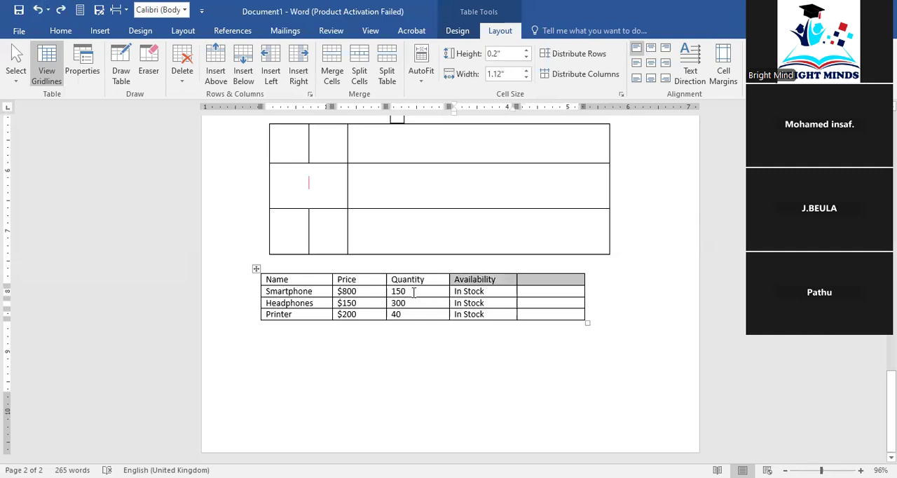
# Try splitting the Smartphone price cell into 2 columns and 1 row, and undo the split
pyautogui.click(352, 290)
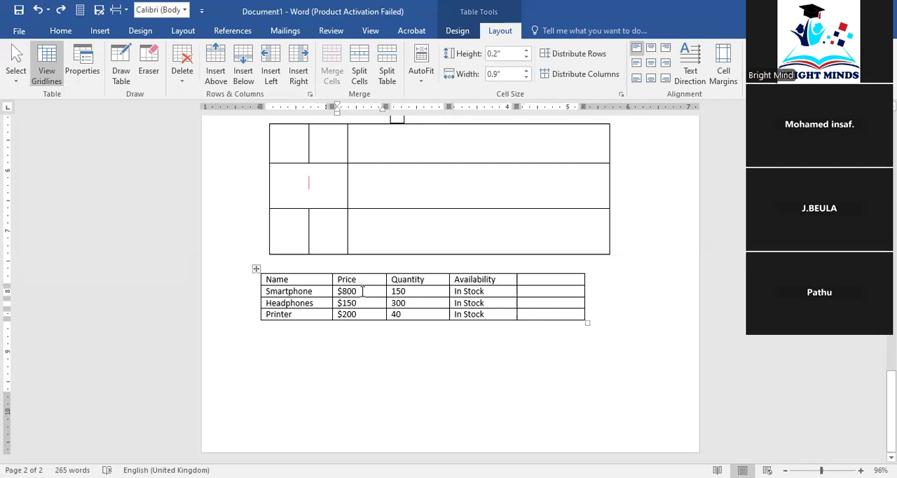
pyautogui.click(369, 79)
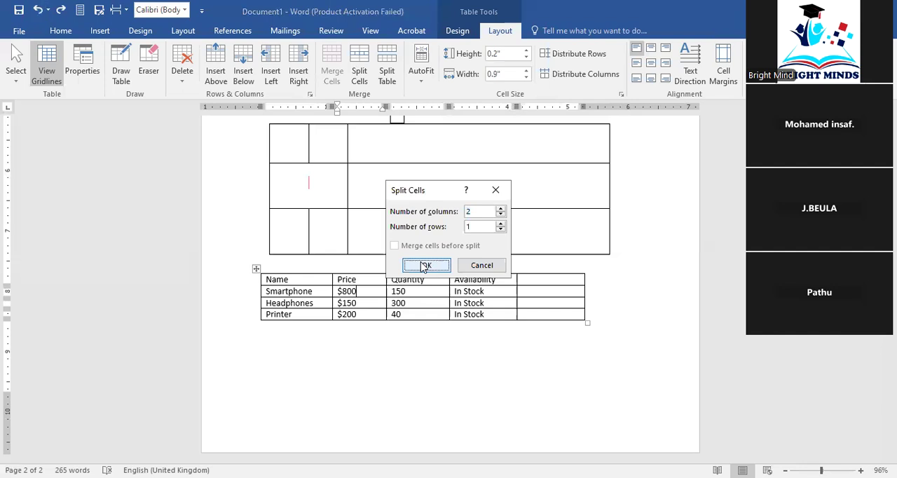
pyautogui.click(425, 267)
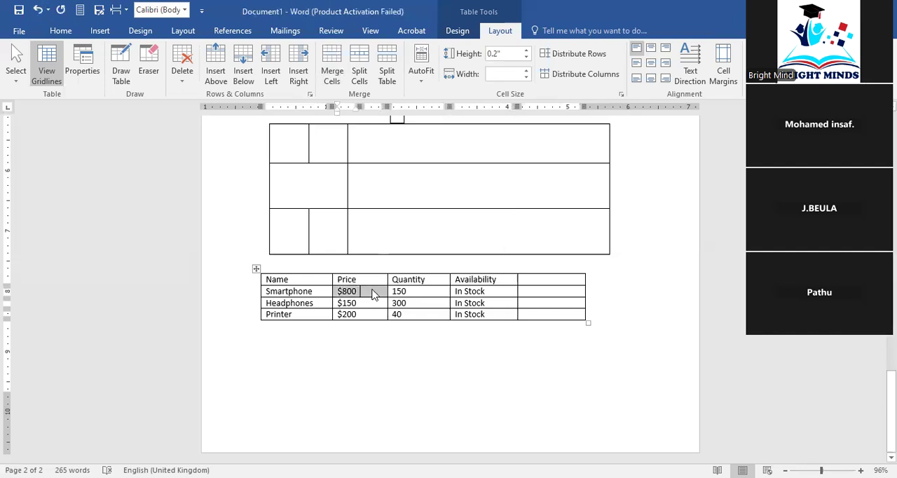
pyautogui.click(372, 291)
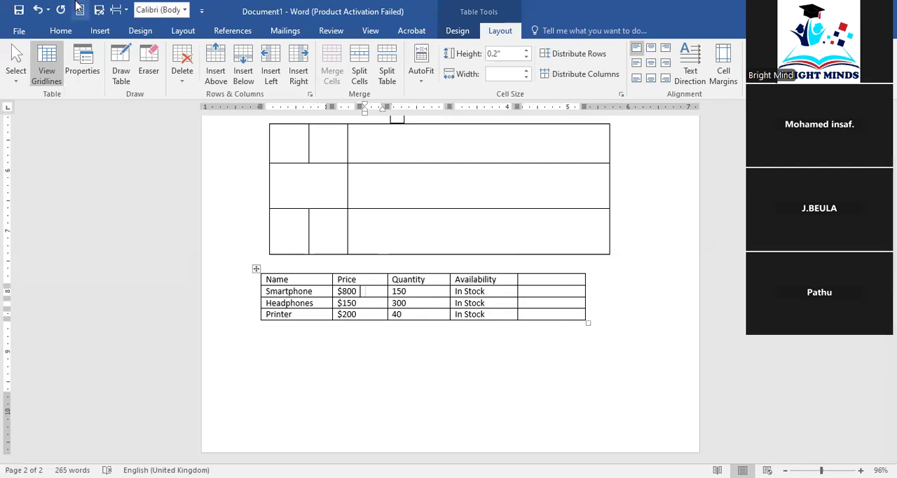
pyautogui.click(38, 9)
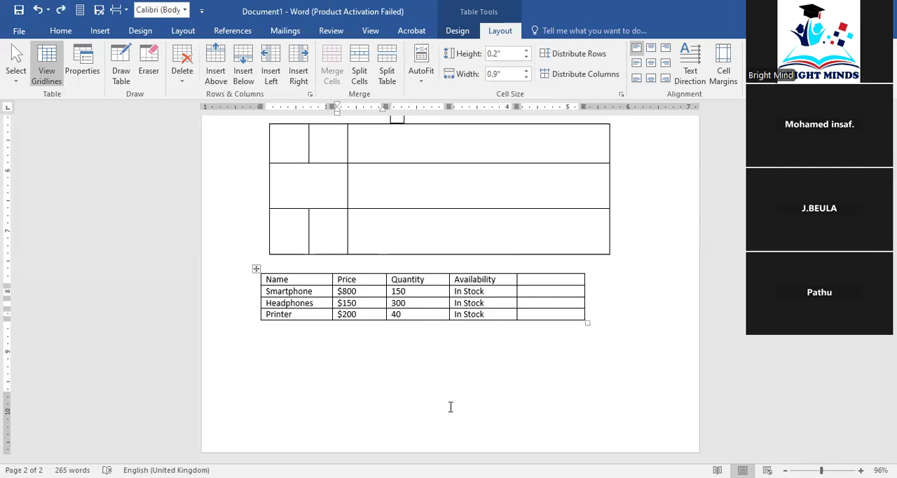
# Try splitting the three price cells into 2 columns and 3 rows, merging cells before the split, and undo it
pyautogui.moveTo(363, 292); pyautogui.dragTo(368, 320)
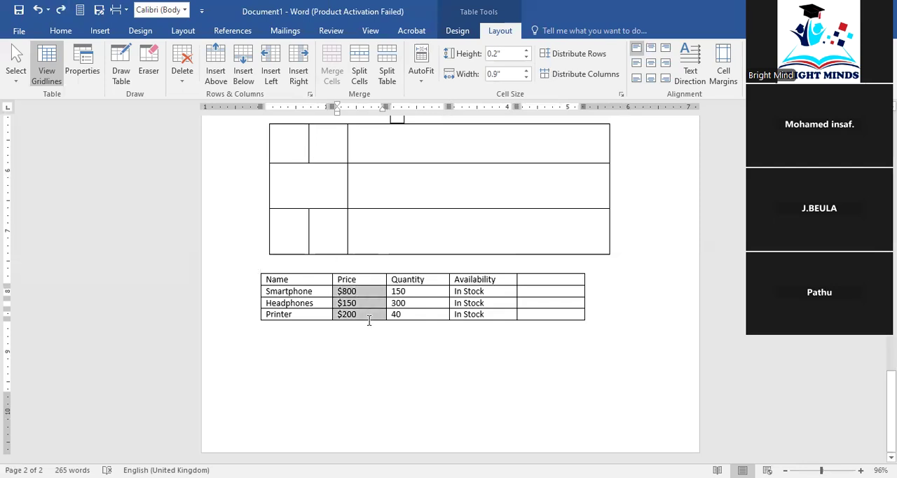
pyautogui.click(358, 75)
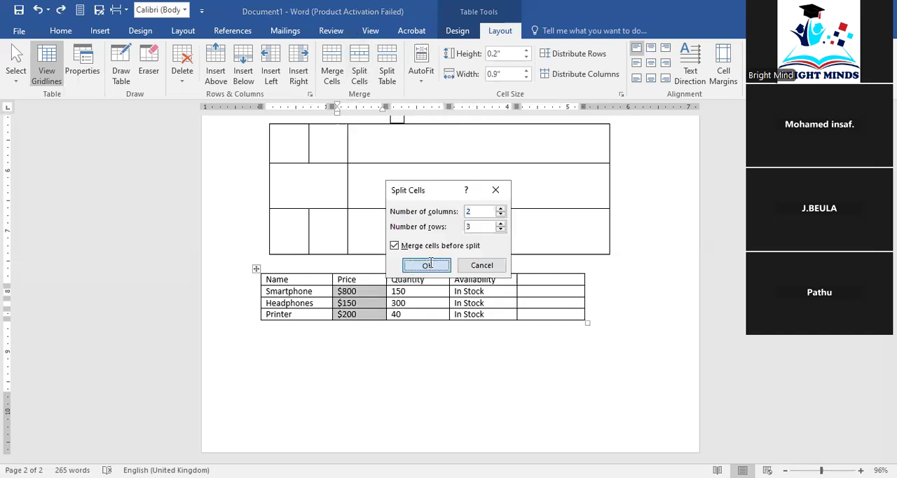
pyautogui.click(426, 265)
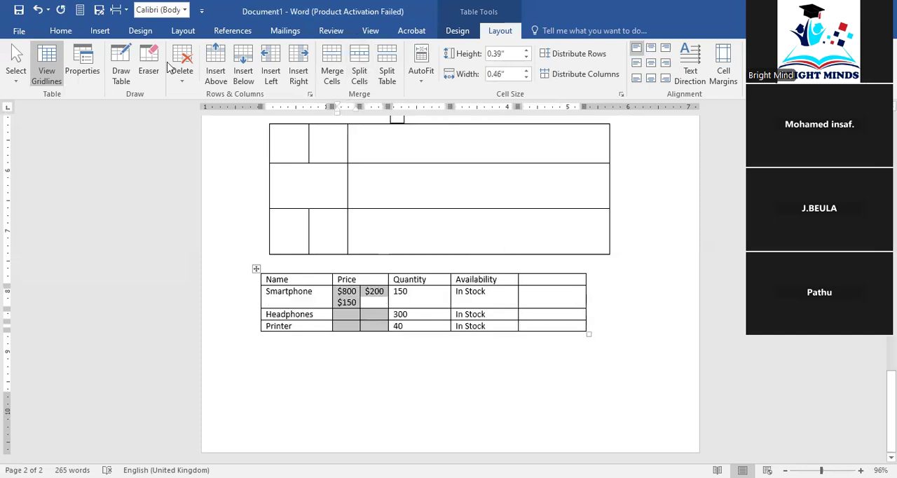
pyautogui.hotkey('ctrl', 'z')
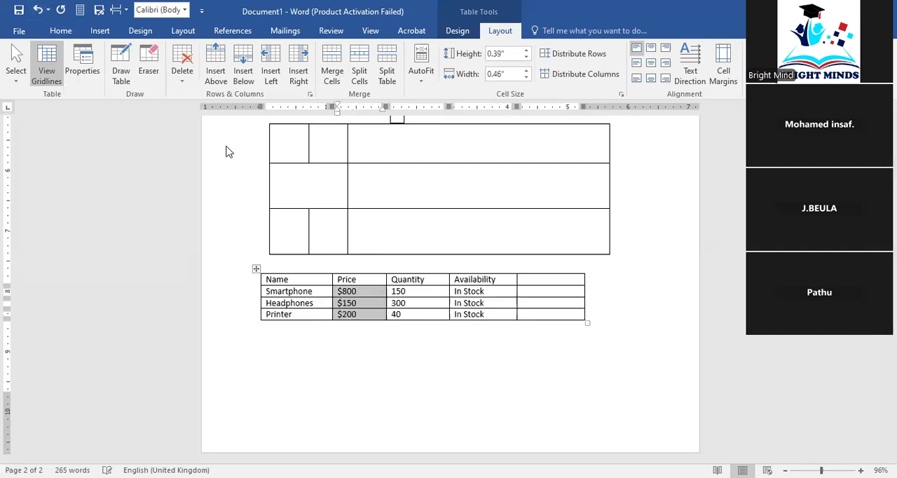
# Split the Smartphone price cell into 2 columns and 1 row, and enter "Rs 10000" in the new empty cell
pyautogui.click(366, 291)
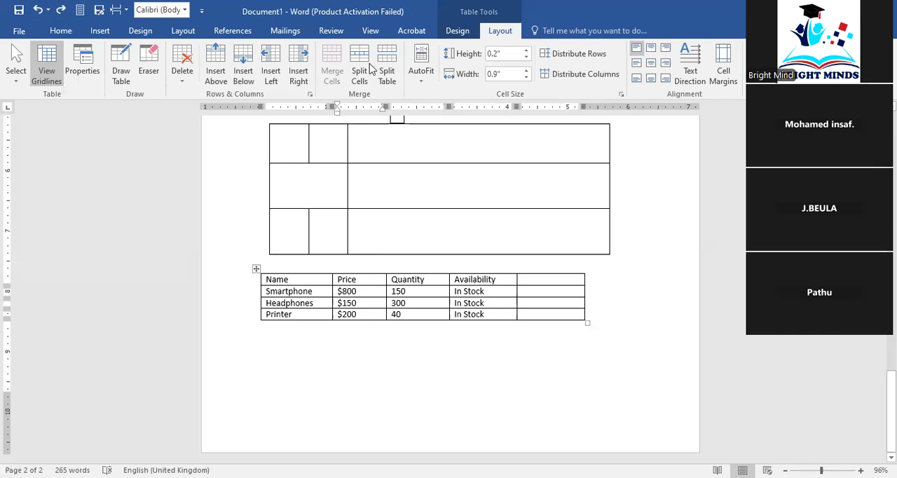
pyautogui.click(372, 85)
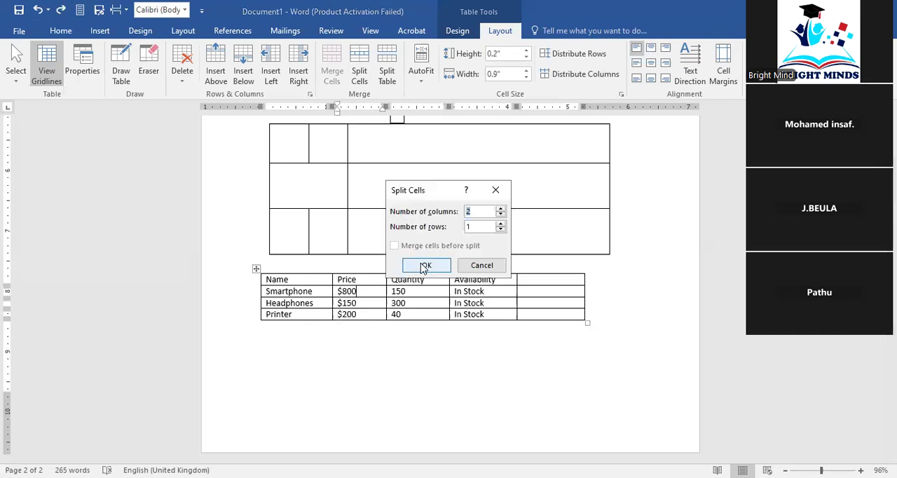
pyautogui.click(425, 266)
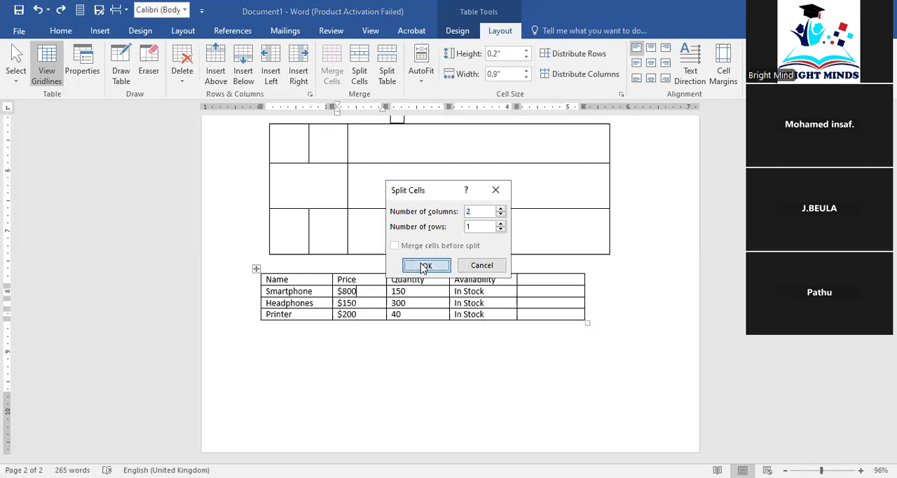
pyautogui.click(369, 292)
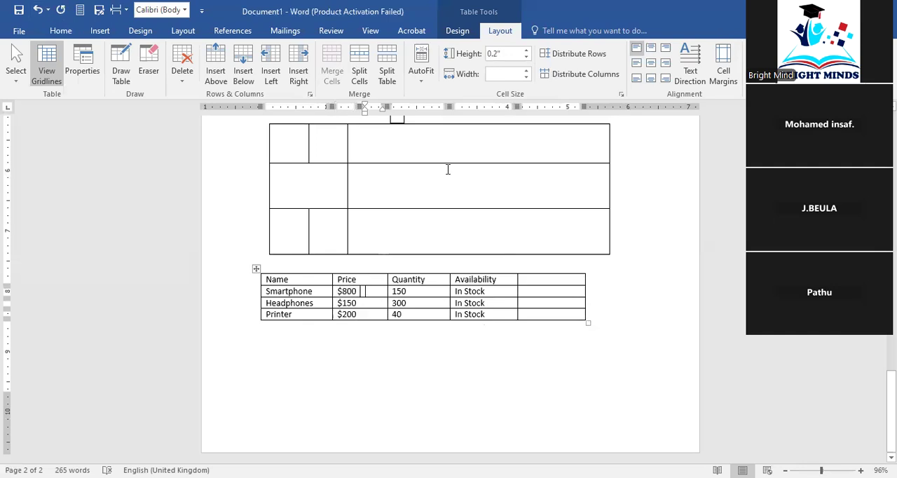
pyautogui.write('Rs')
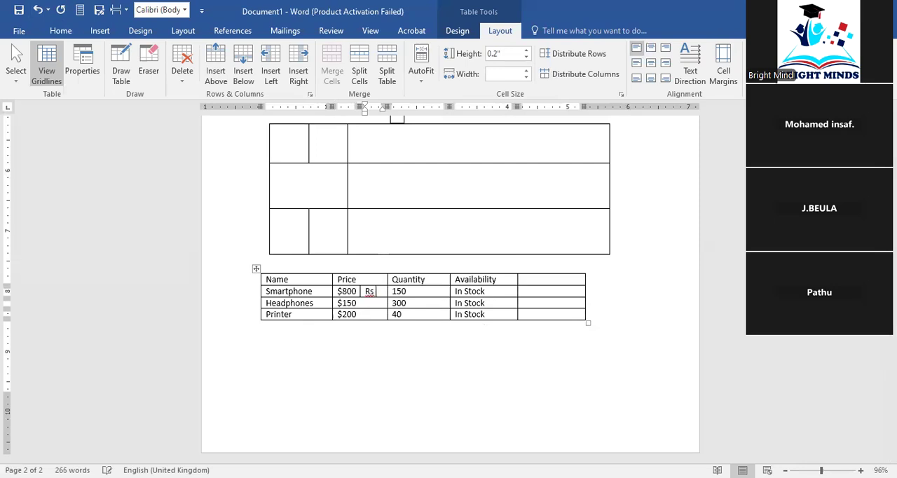
pyautogui.write(' 100')
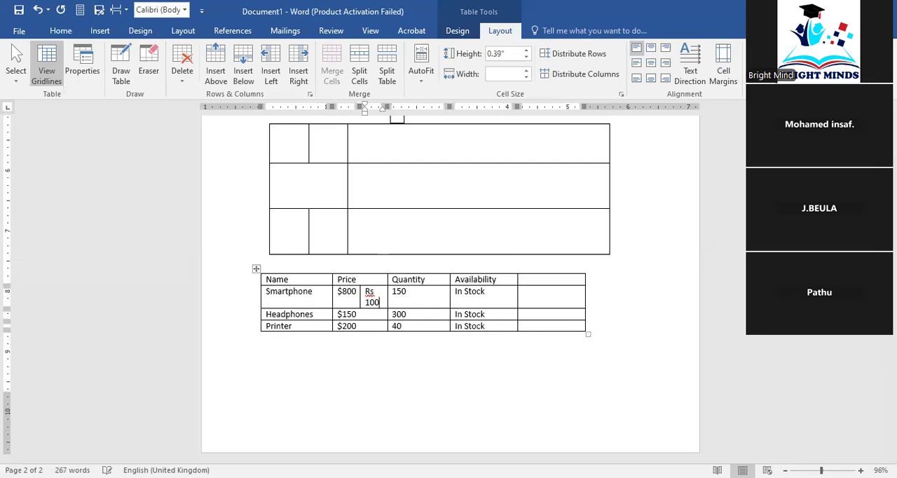
pyautogui.write('00')
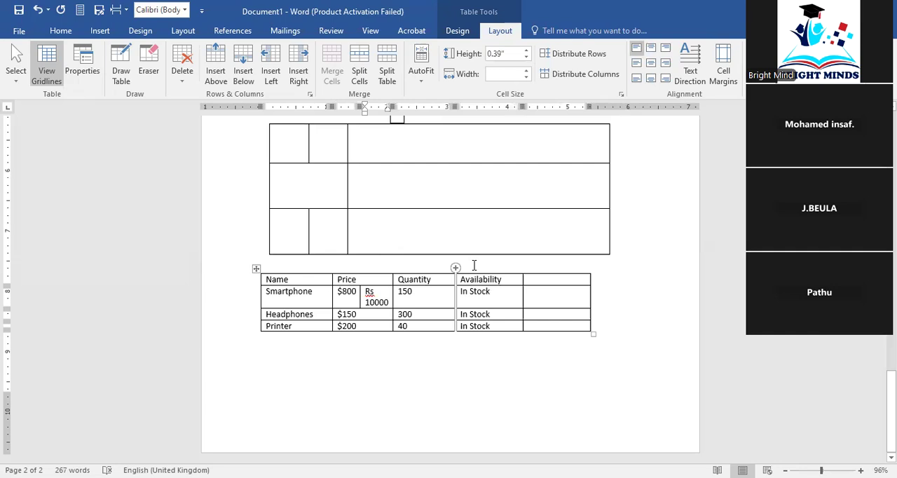
# Split the Headphones price cell into two columns and replace its price with "Rs 2500"
pyautogui.click(365, 315)
pyautogui.click(358, 72)
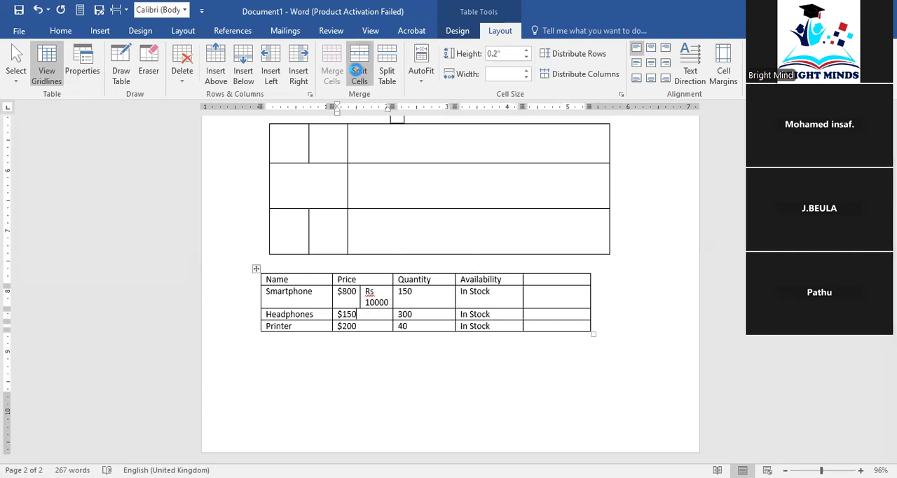
pyautogui.click(422, 265)
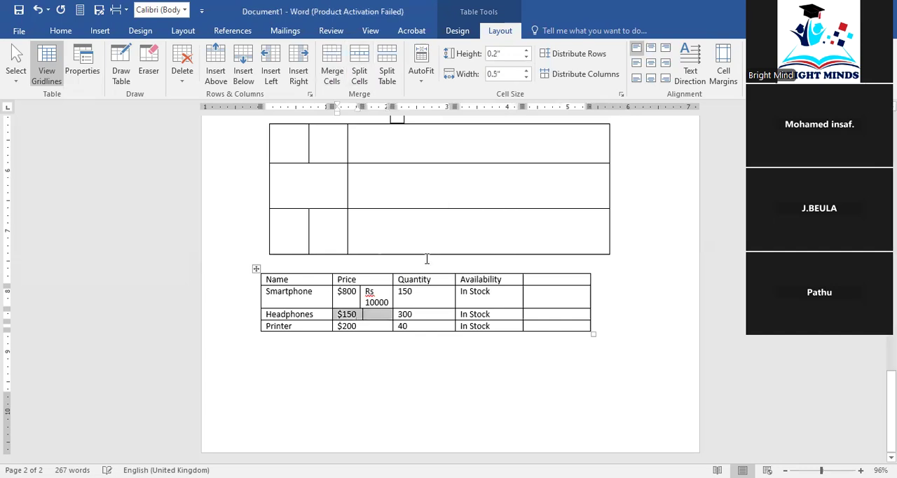
pyautogui.write('Rs')
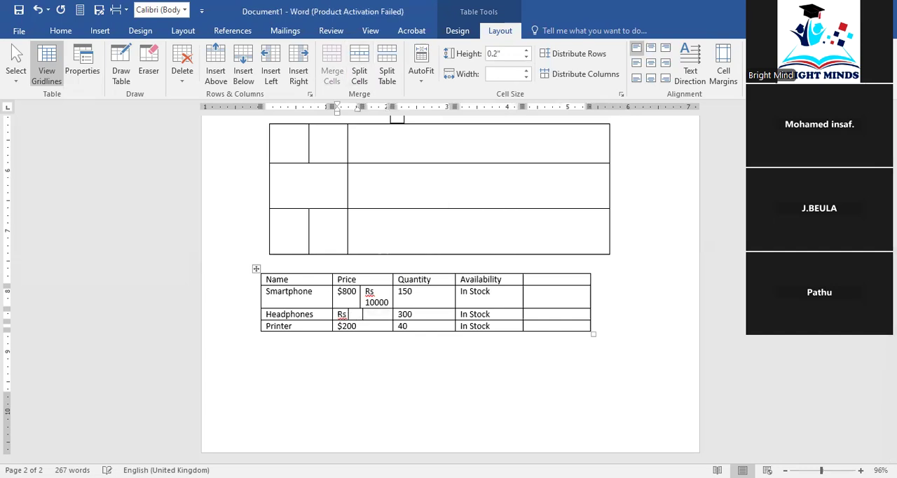
pyautogui.write(' 2500')
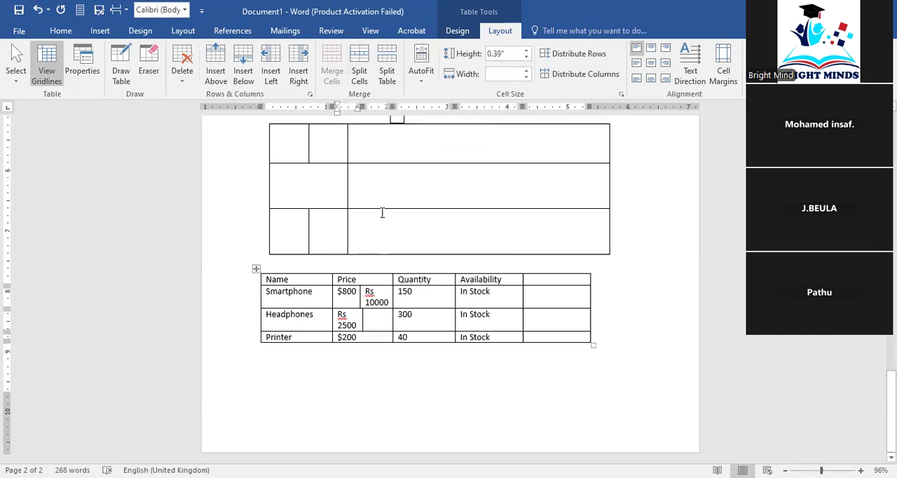
# Add blank lines below the product table to continue onto a new page
pyautogui.scroll(6, 403, 263)
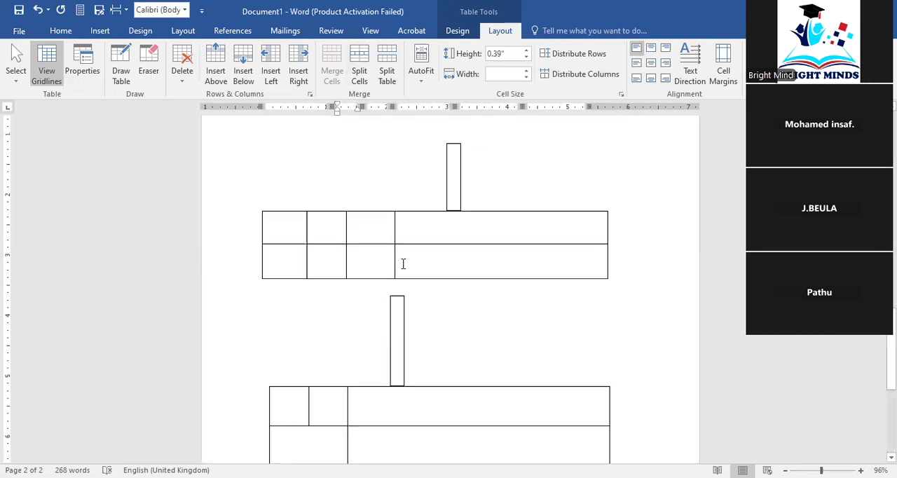
pyautogui.scroll(-4, 403, 263)
pyautogui.scroll(-3, 402, 264)
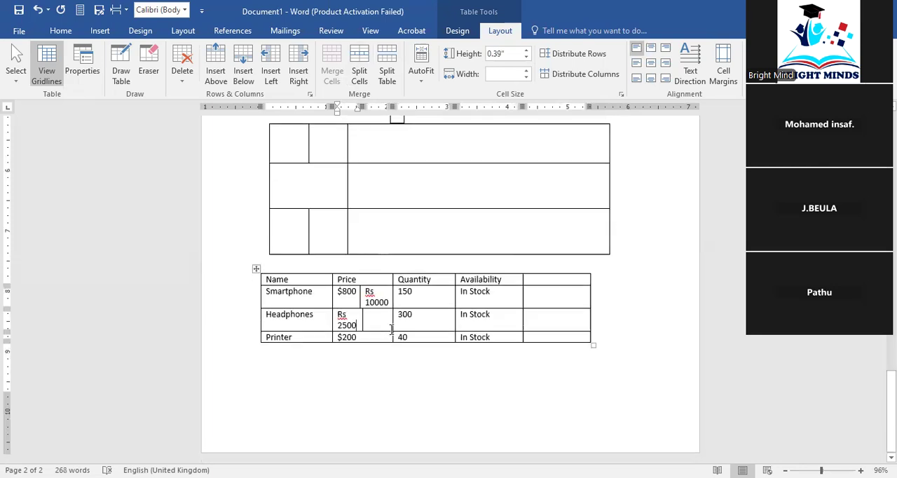
pyautogui.click(384, 387)
pyautogui.press('Return')
pyautogui.press('Return')
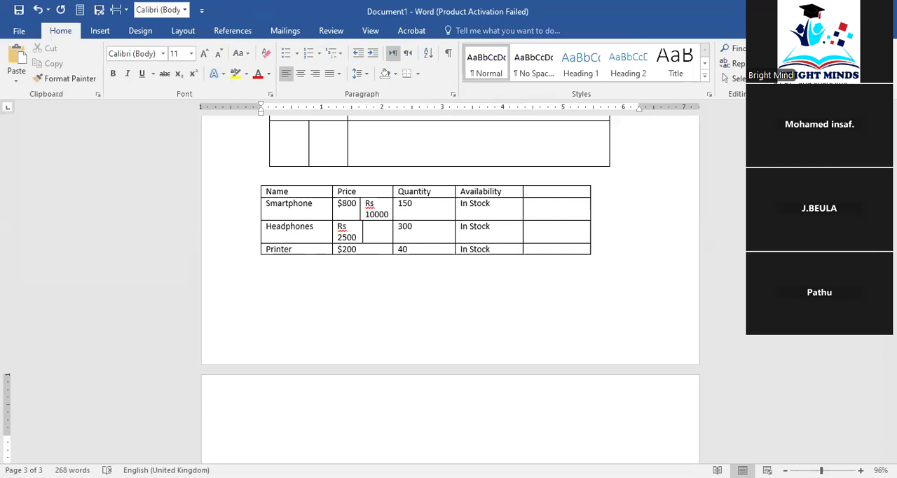
# Insert an empty 9x8 table on the new page
pyautogui.click(409, 32)
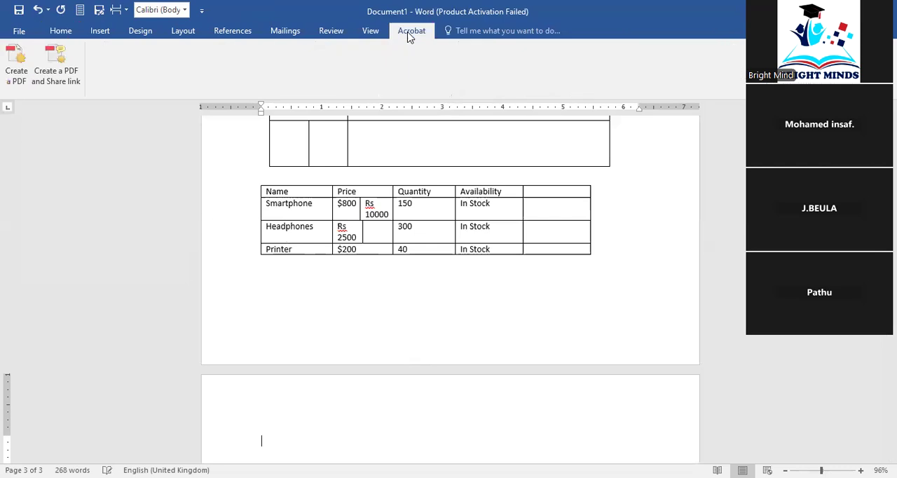
pyautogui.click(111, 33)
pyautogui.click(85, 62)
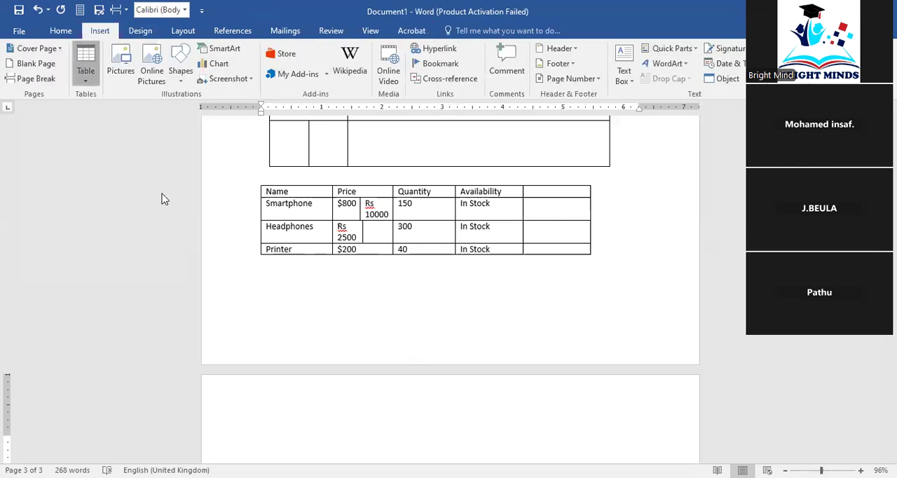
pyautogui.click(180, 196)
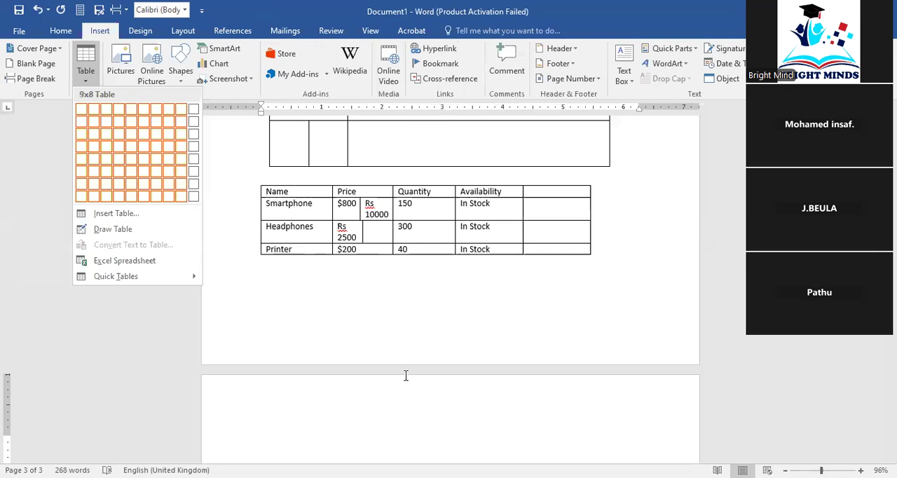
pyautogui.scroll(-4, 367, 381)
pyautogui.scroll(5, 302, 238)
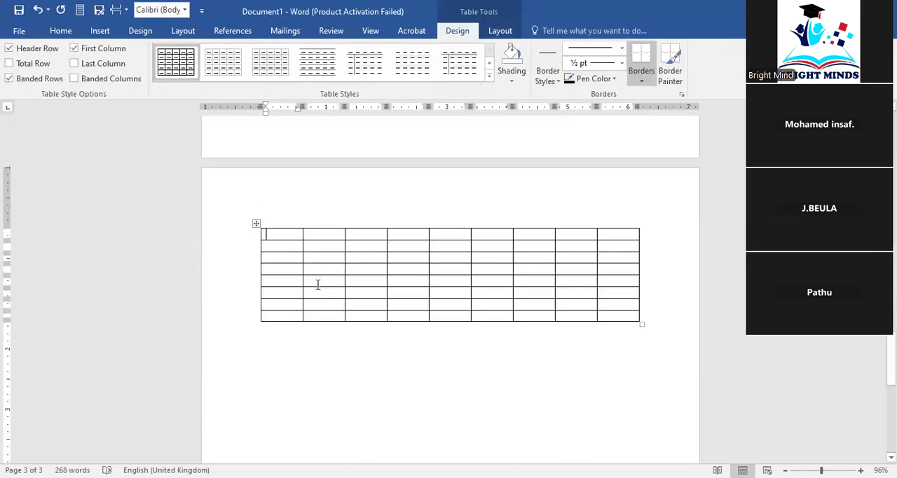
pyautogui.scroll(-3, 307, 316)
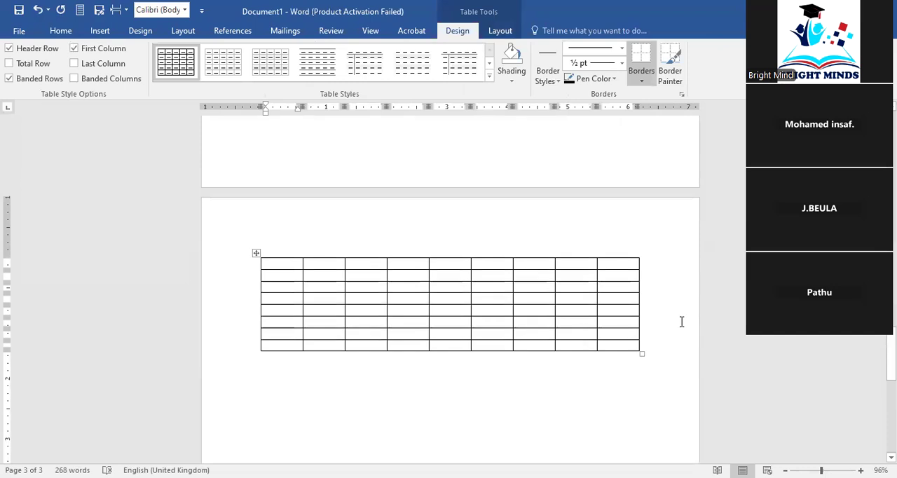
# Split the 9x8 table so that its fourth row begins a separate table
pyautogui.click(652, 302)
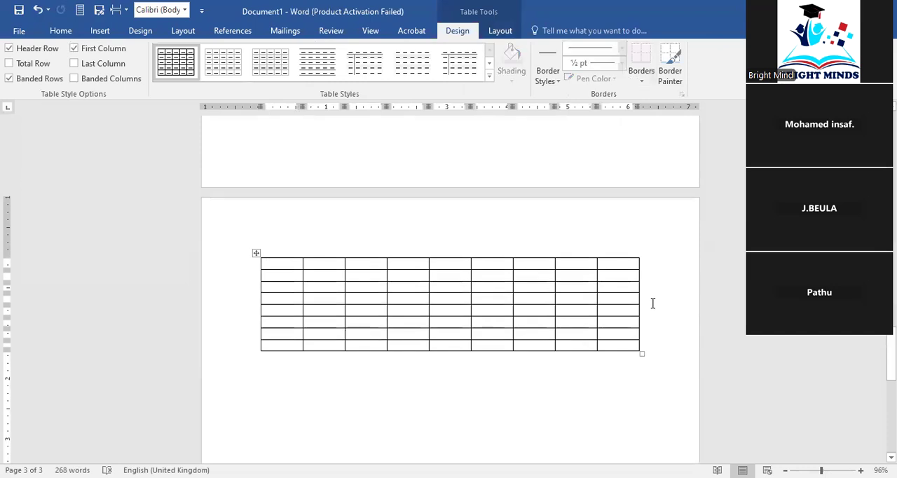
pyautogui.click(499, 31)
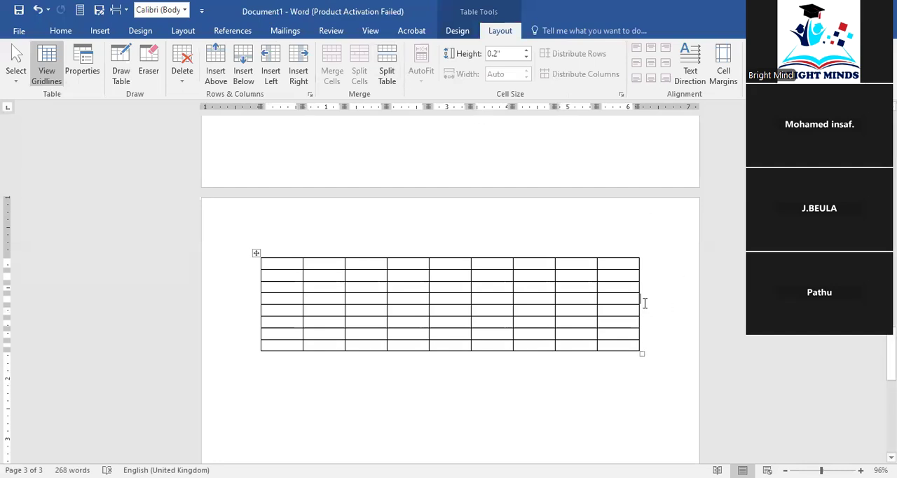
pyautogui.click(386, 67)
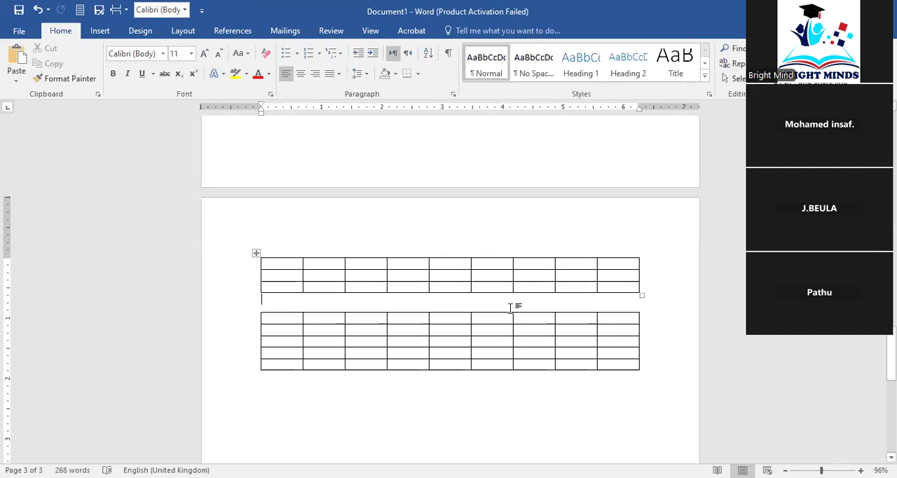
# Split the lower five-row table so that its third row begins another table
pyautogui.click(118, 31)
pyautogui.click(140, 31)
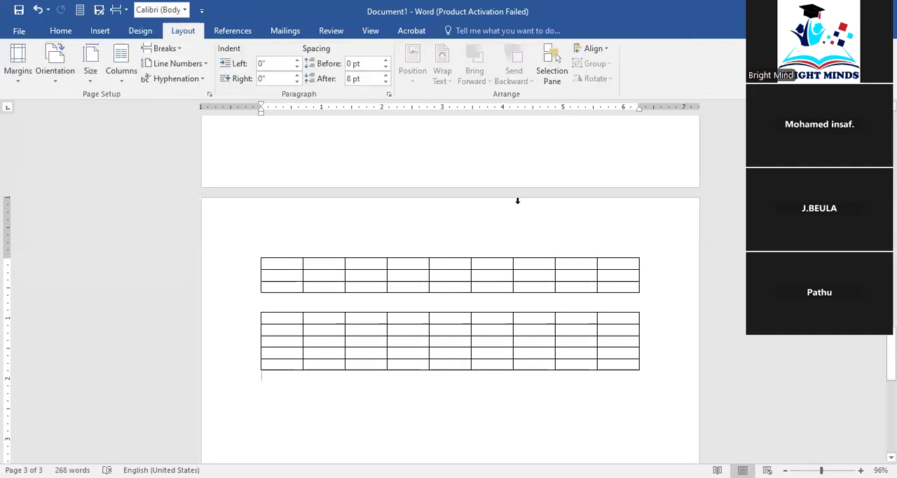
pyautogui.click(404, 330)
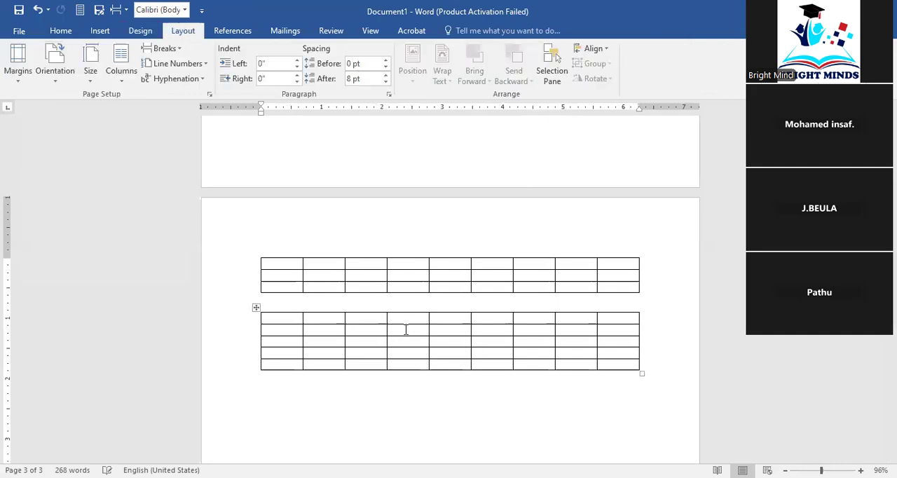
pyautogui.click(500, 30)
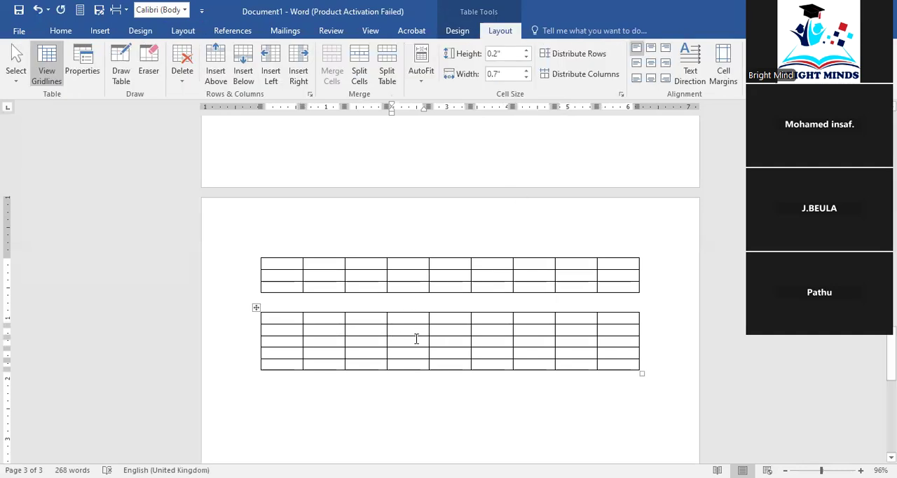
pyautogui.click(655, 342)
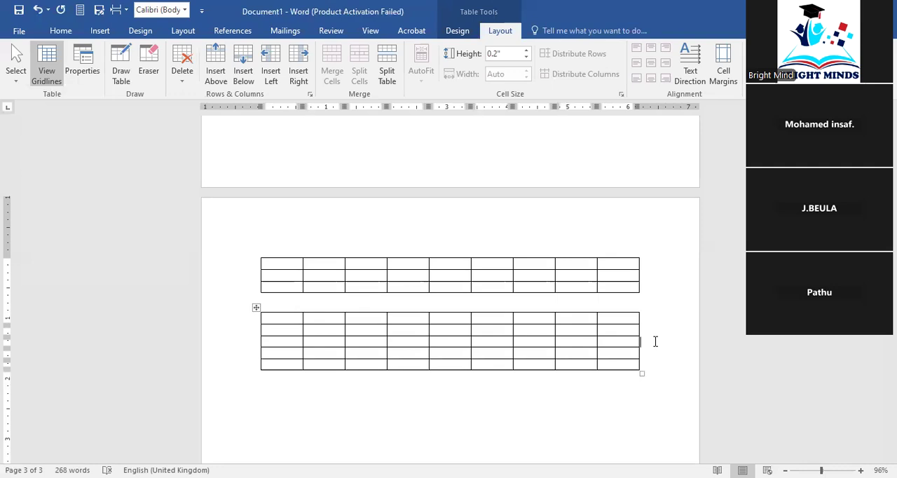
pyautogui.press('Return')
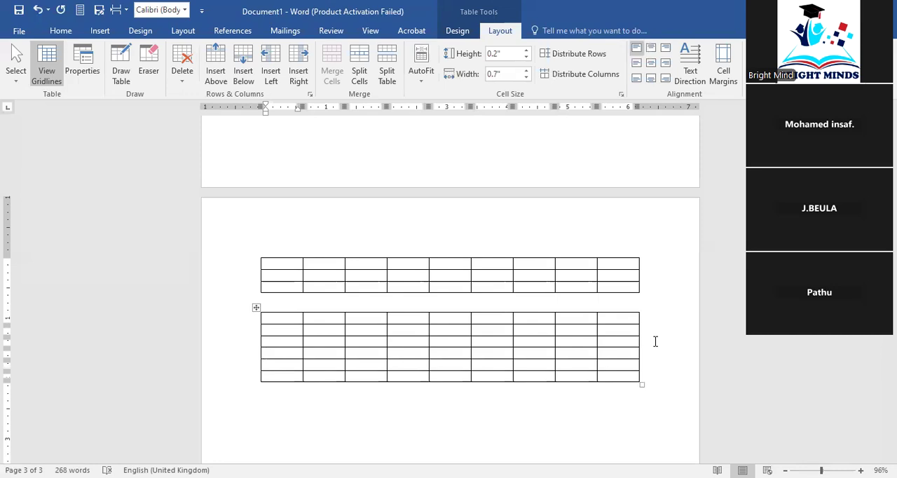
pyautogui.hotkey('ctrl', 'z')
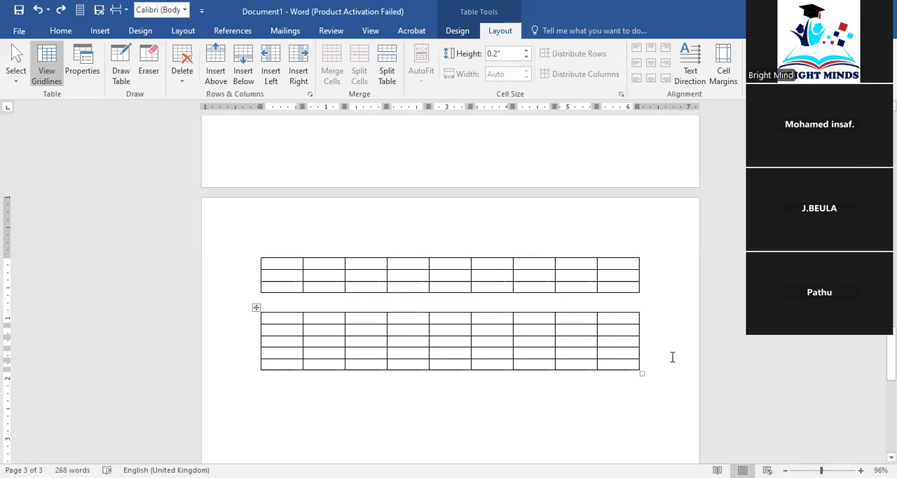
pyautogui.click(388, 73)
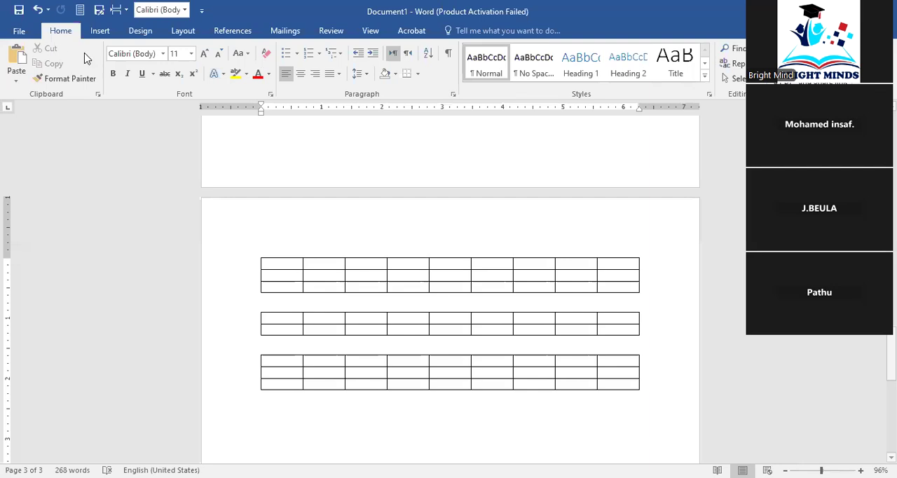
# Paste the copied comma-separated product list a few lines below the last table and select it together with the blank lines above
pyautogui.click(357, 392)
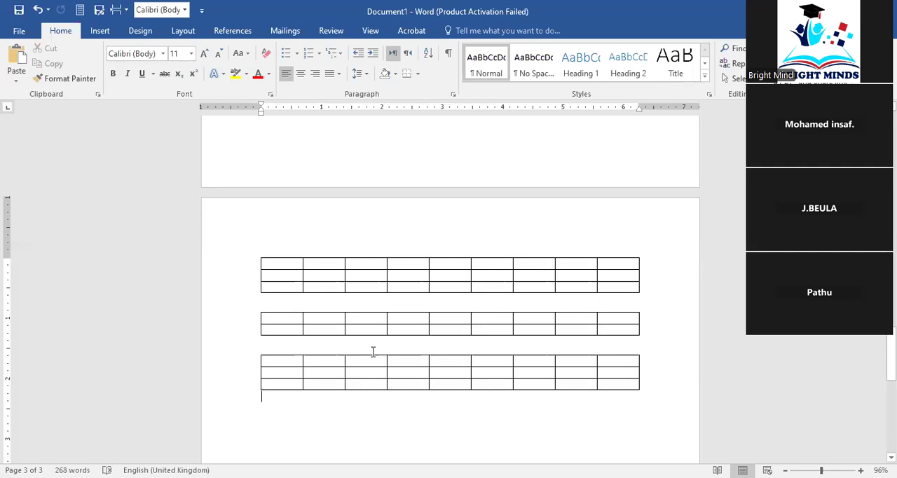
pyautogui.scroll(8, 370, 352)
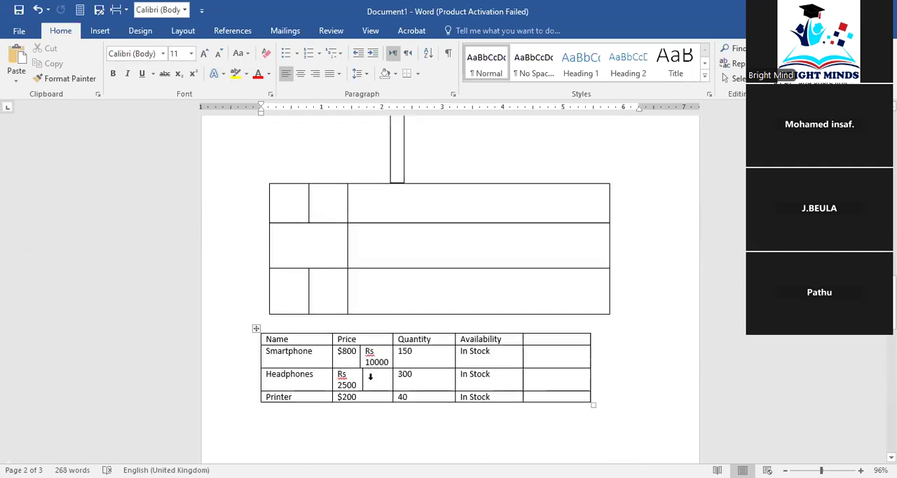
pyautogui.scroll(-8, 370, 376)
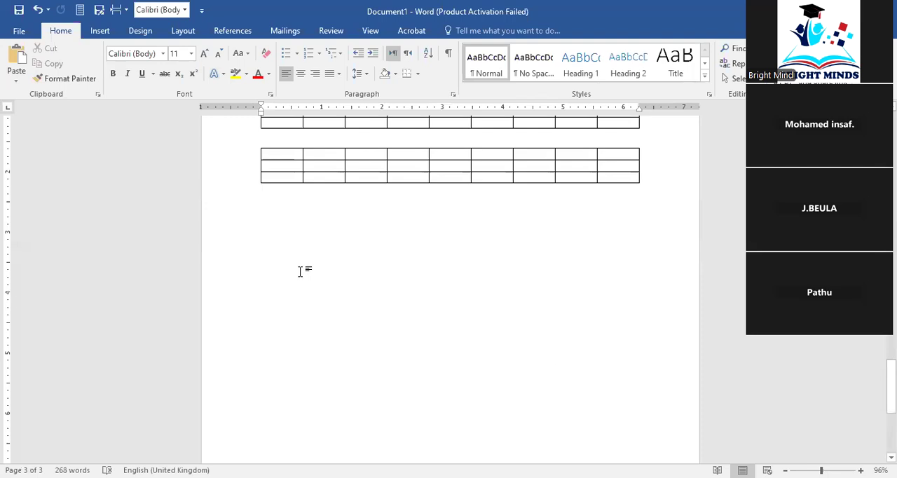
pyautogui.press('Return')
pyautogui.press('Return')
pyautogui.press('Return')
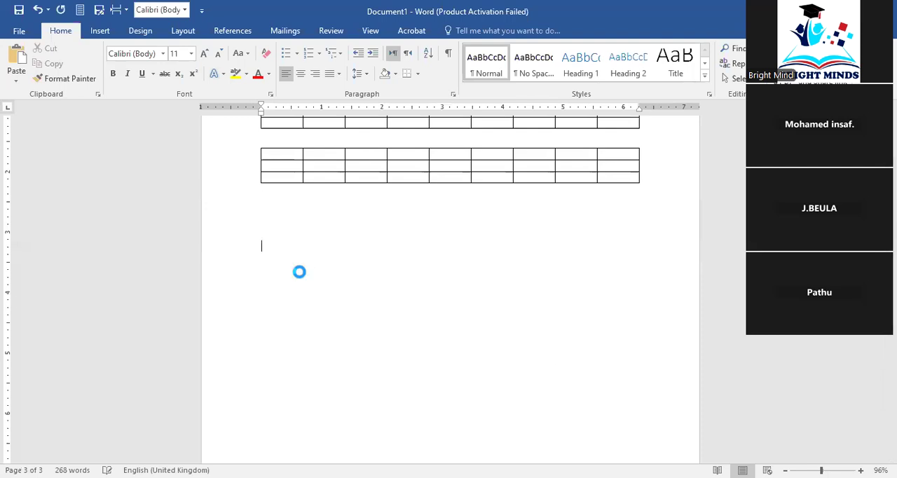
pyautogui.write('Name,Price,Quantity,Availability Smartphone,$800,150,In Stock Headphones,$150,300,In Stock Webcam,$50,80,Low Stock Printer,$200,40,In Stock')
pyautogui.hotkey('shift', 'Up')
pyautogui.hotkey('shift', 'Up')
pyautogui.hotkey('shift', 'Up')
pyautogui.hotkey('shift', 'Up')
pyautogui.hotkey('shift', 'Up')
pyautogui.hotkey('shift', 'Up')
pyautogui.hotkey('shift', 'Up')
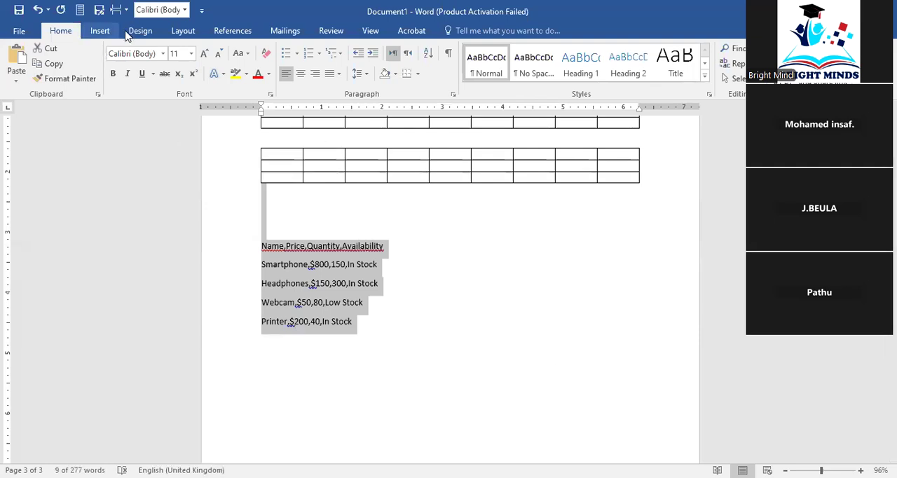
# Try converting the selected product text to a single-column table, and undo the conversion
pyautogui.click(102, 30)
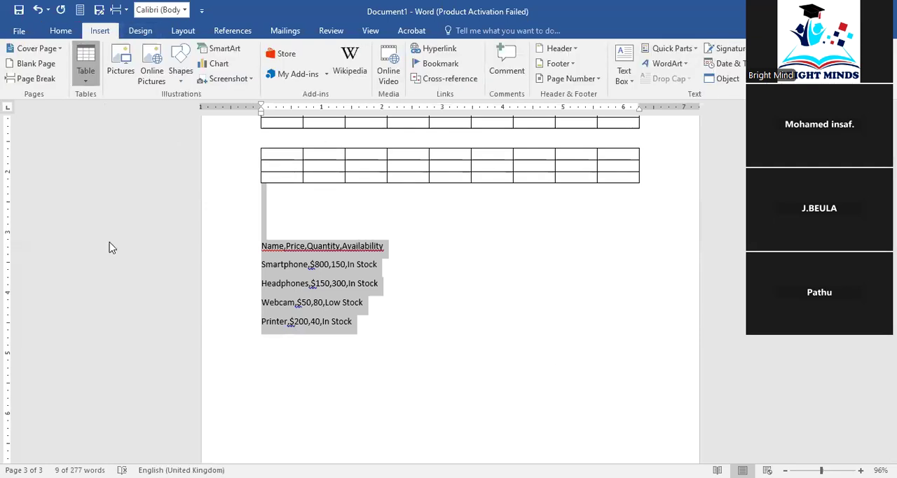
pyautogui.click(539, 321)
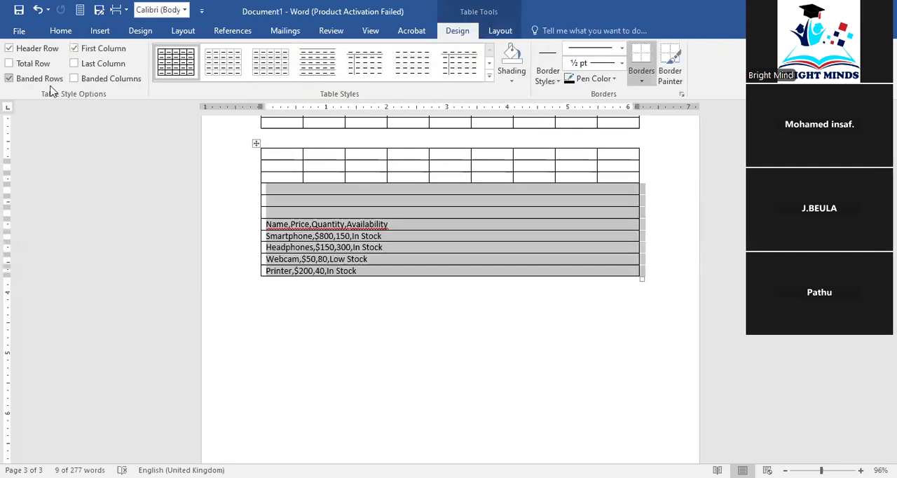
pyautogui.hotkey('ctrl', 'z')
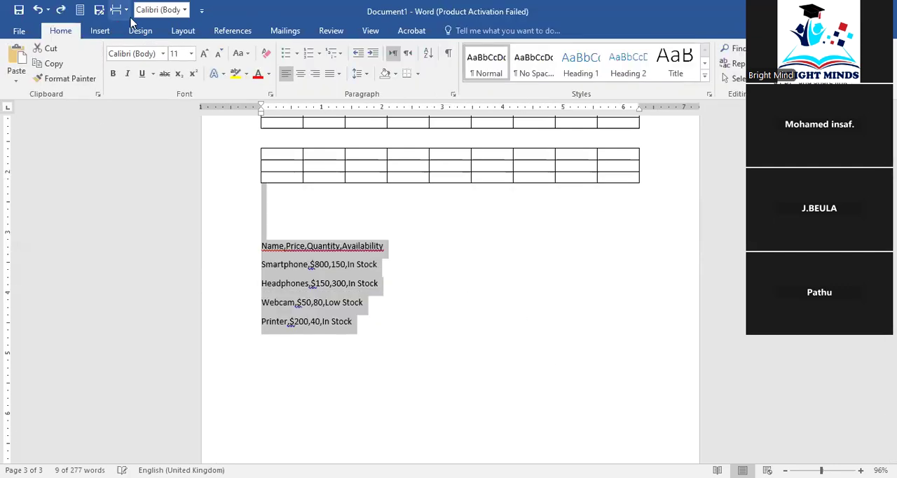
# Convert the selected product text to a four-column table, separating the text at commas
pyautogui.click(183, 31)
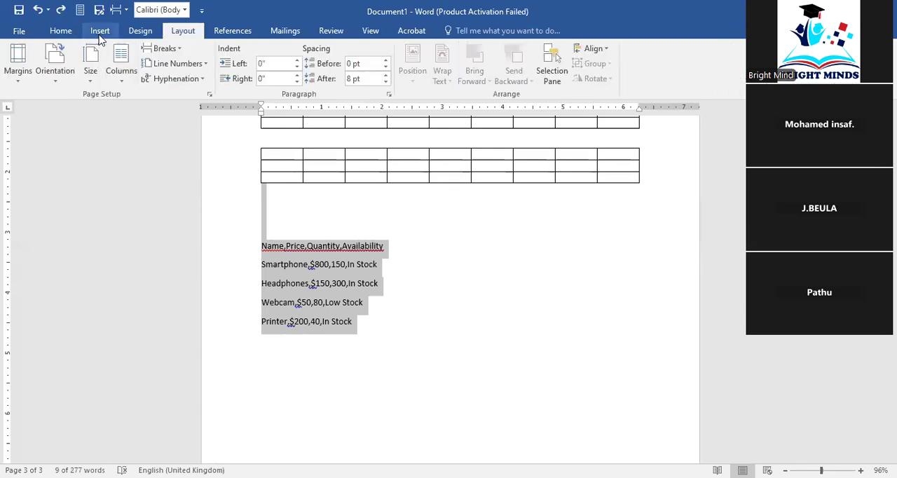
pyautogui.click(101, 31)
pyautogui.click(95, 76)
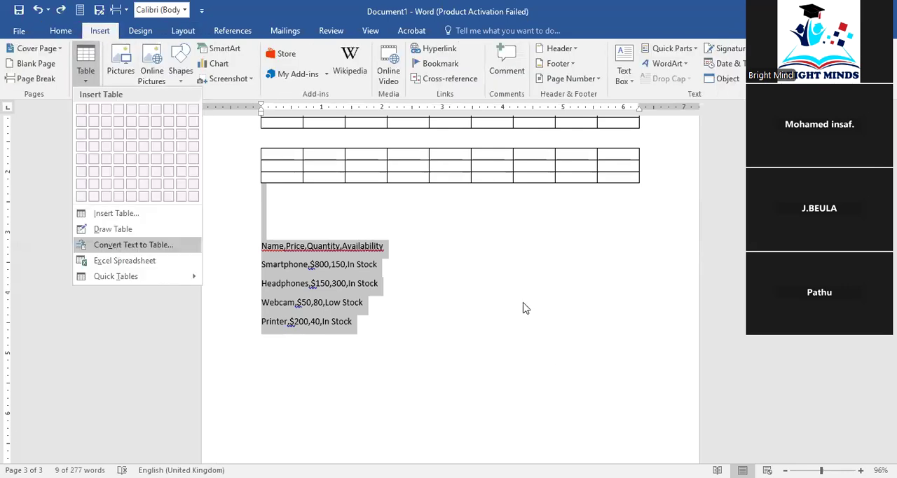
pyautogui.click(546, 275)
pyautogui.click(544, 313)
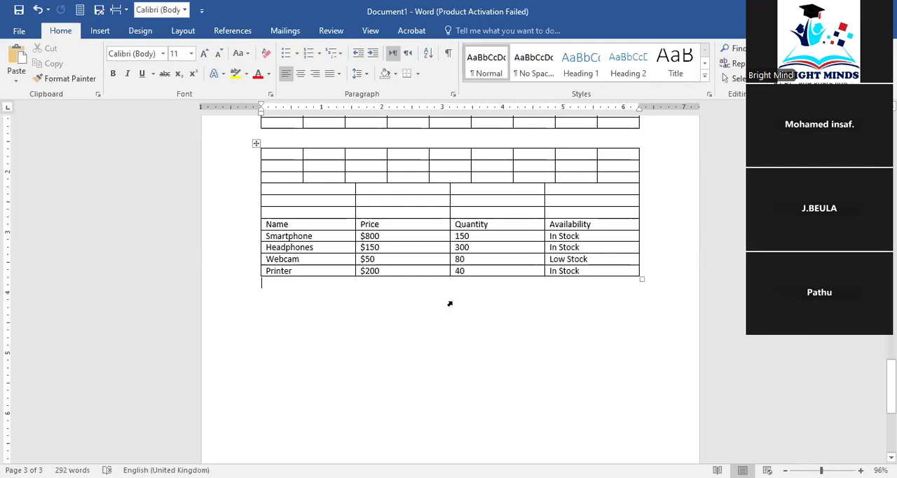
# Try splitting the combined table at the last empty row above the Name header row, and undo the split
pyautogui.scroll(1, 450, 303)
pyautogui.click(645, 240)
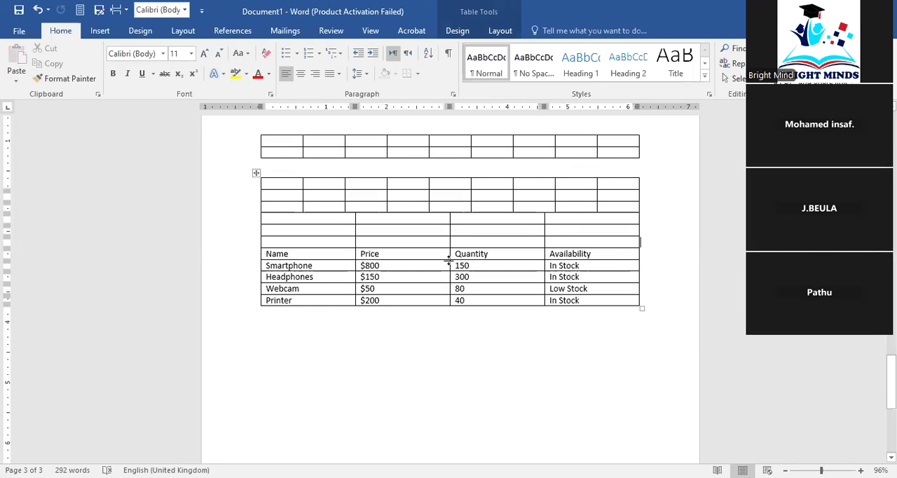
pyautogui.scroll(2, 446, 288)
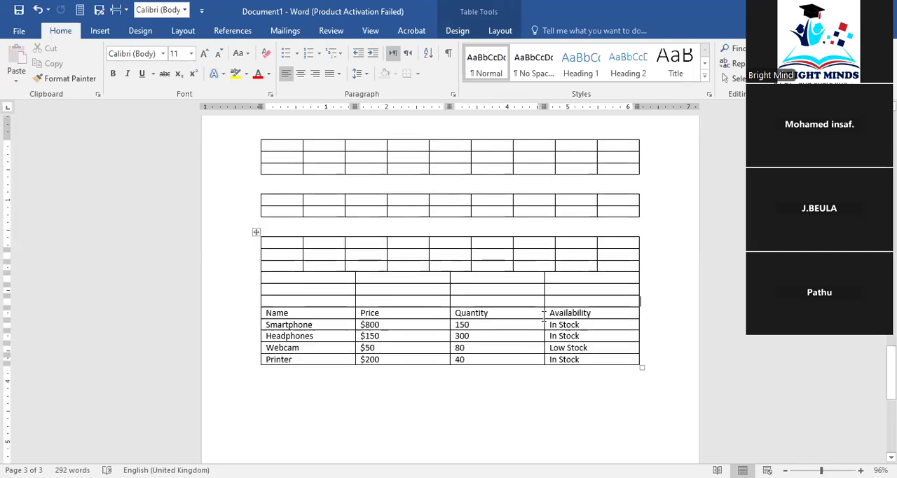
pyautogui.click(500, 30)
pyautogui.click(380, 69)
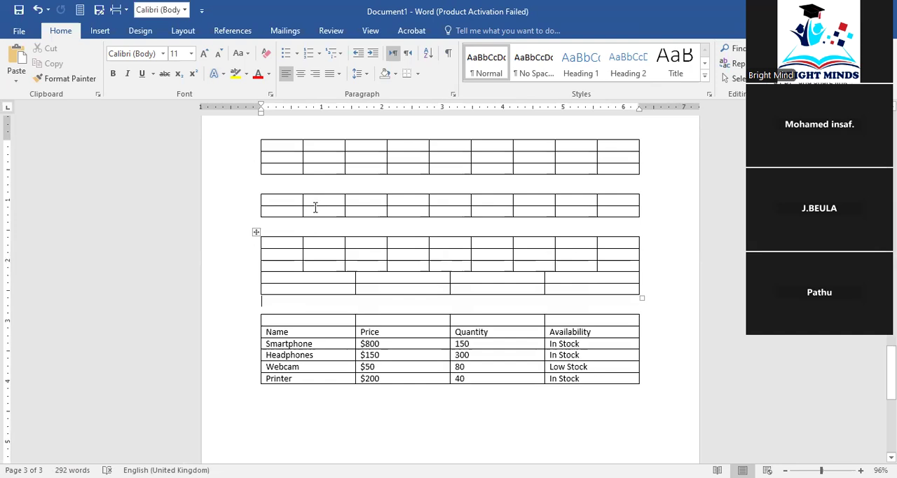
pyautogui.click(39, 10)
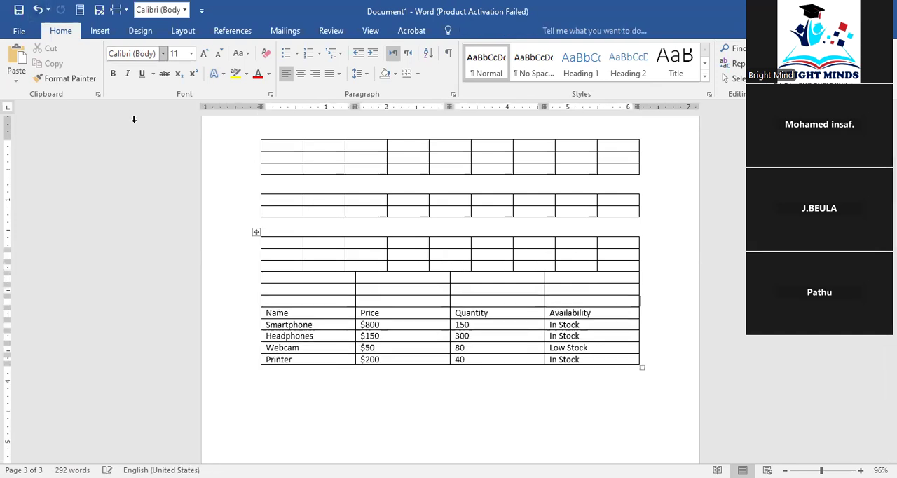
# Split the combined table at the Name header row so the product list becomes its own table
pyautogui.click(641, 315)
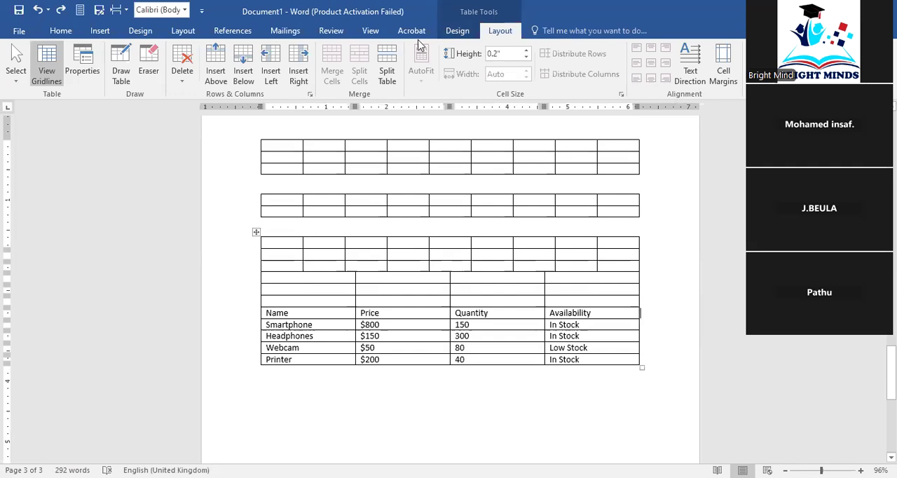
pyautogui.click(388, 70)
pyautogui.scroll(-2, 490, 347)
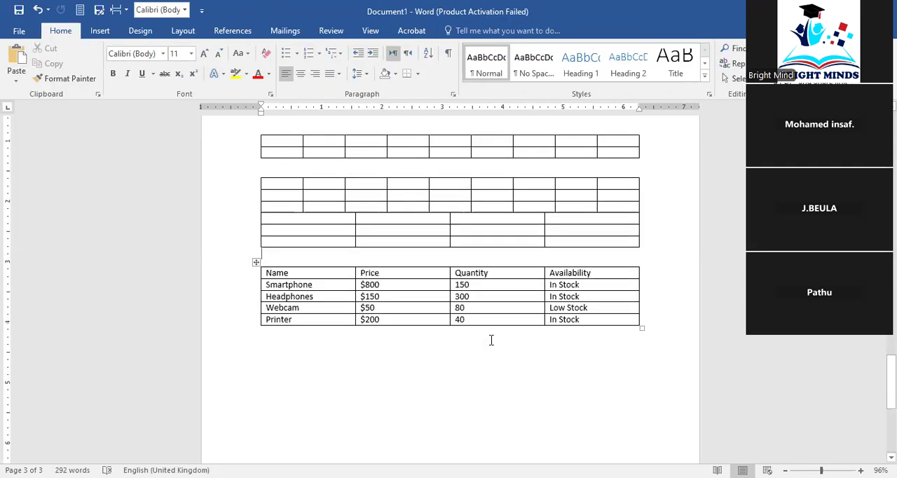
pyautogui.scroll(1, 490, 340)
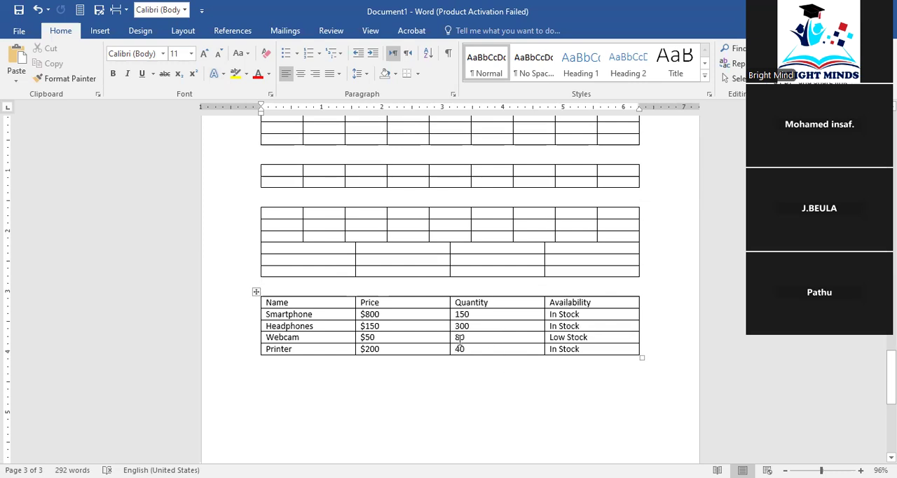
pyautogui.moveTo(513, 344); pyautogui.dragTo(479, 335)
pyautogui.click(495, 365)
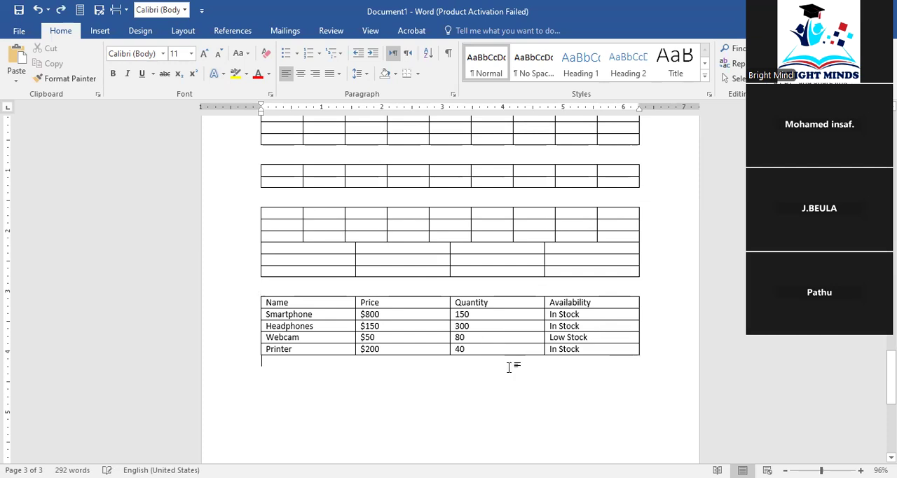
# Try several cell alignments on the whole product table, finishing with all its text aligned top center
pyautogui.click(599, 339)
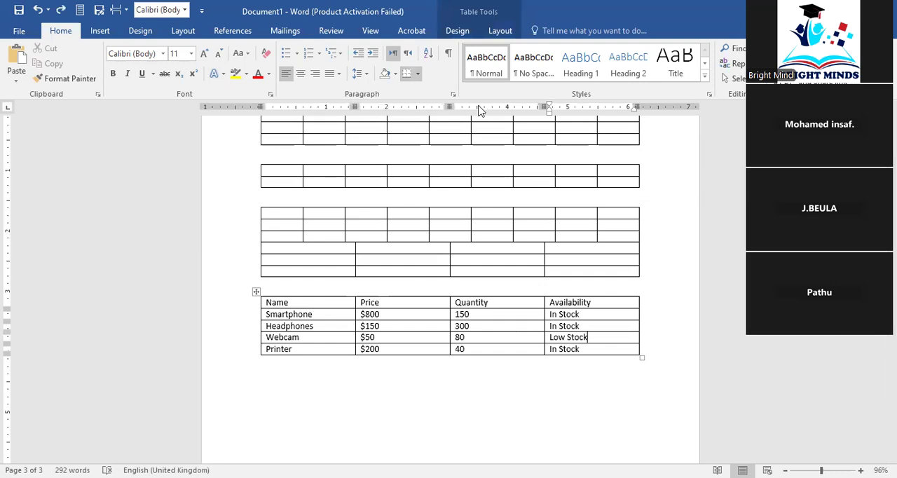
pyautogui.click(497, 31)
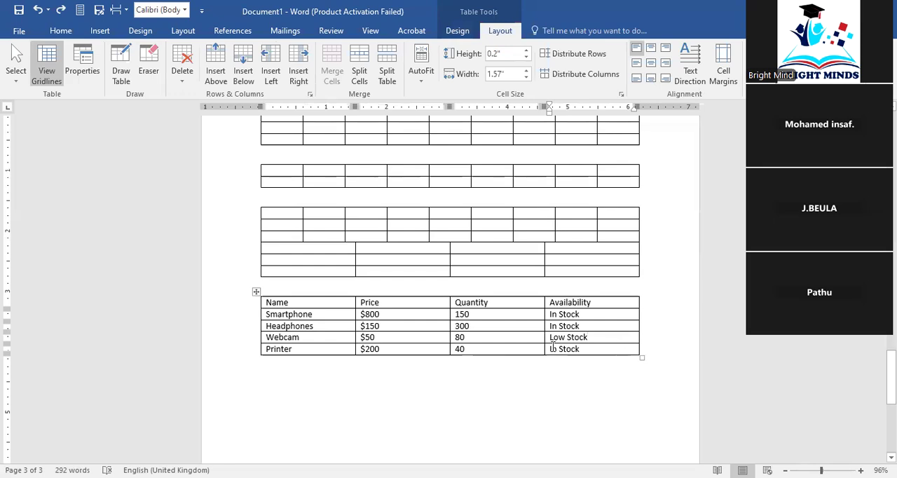
pyautogui.moveTo(610, 349); pyautogui.dragTo(280, 302)
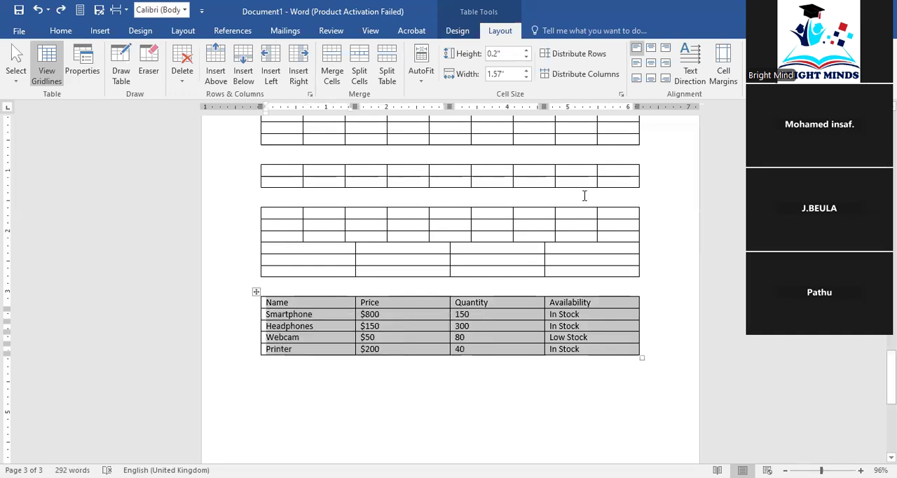
pyautogui.click(651, 47)
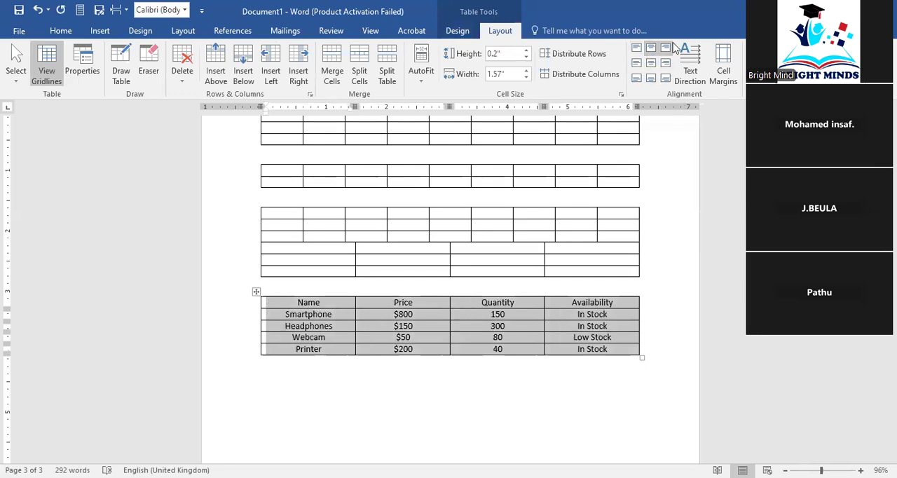
pyautogui.click(671, 47)
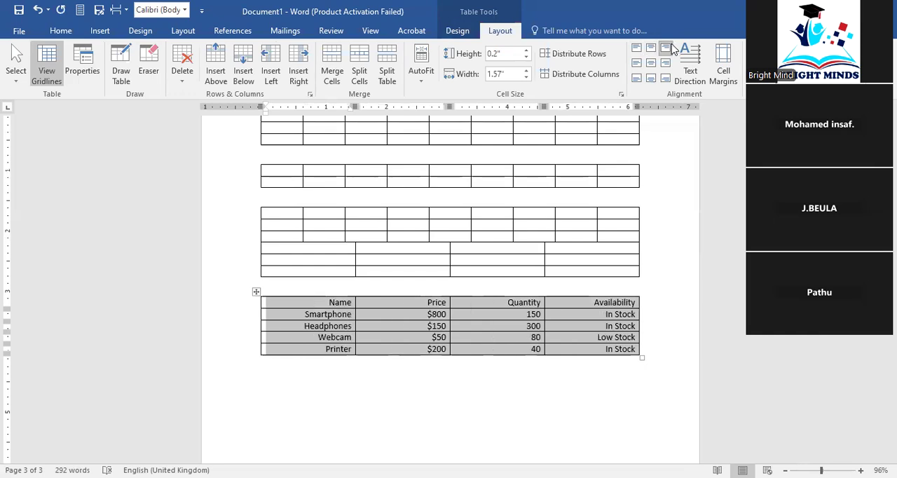
pyautogui.click(636, 78)
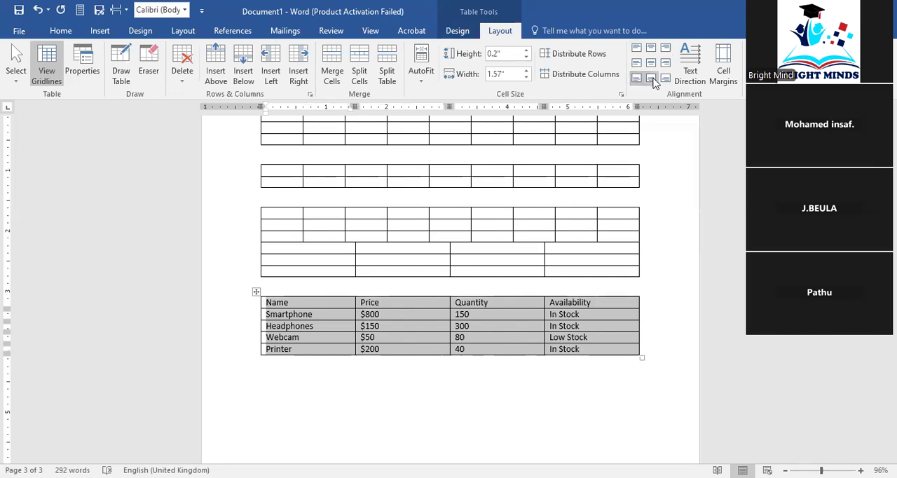
pyautogui.click(652, 78)
pyautogui.click(665, 78)
pyautogui.click(651, 50)
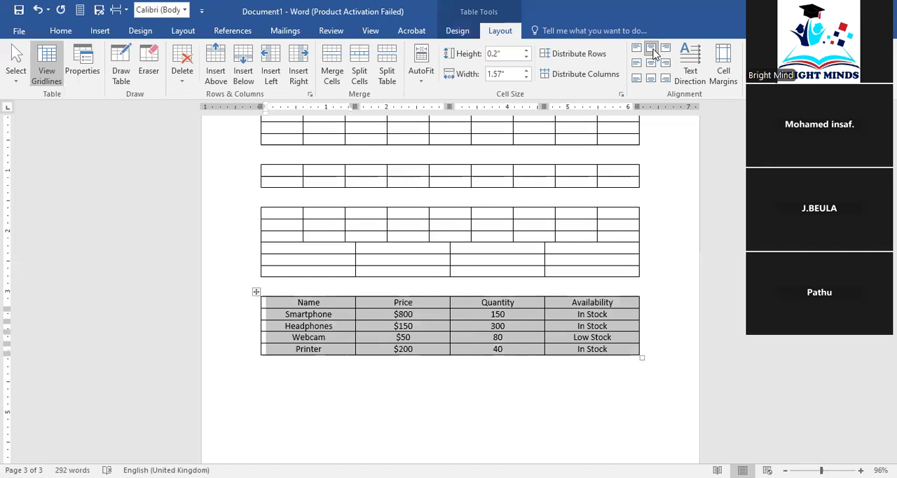
pyautogui.click(637, 50)
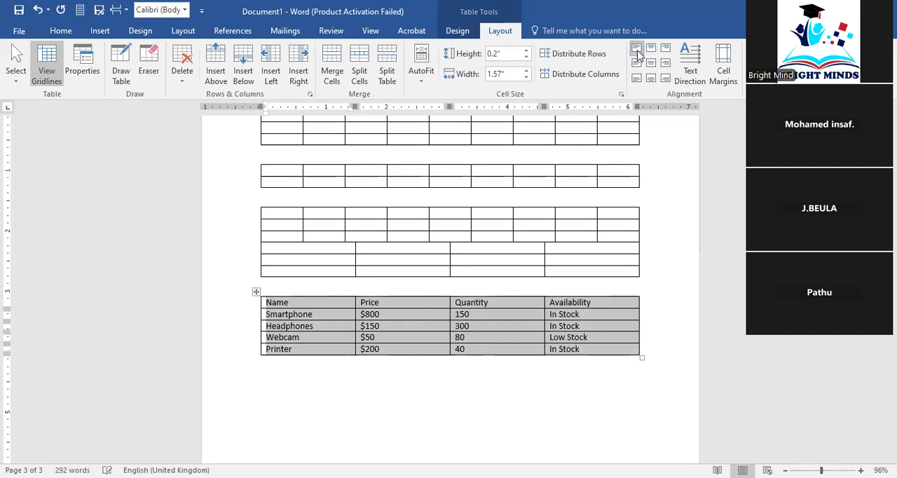
pyautogui.click(651, 51)
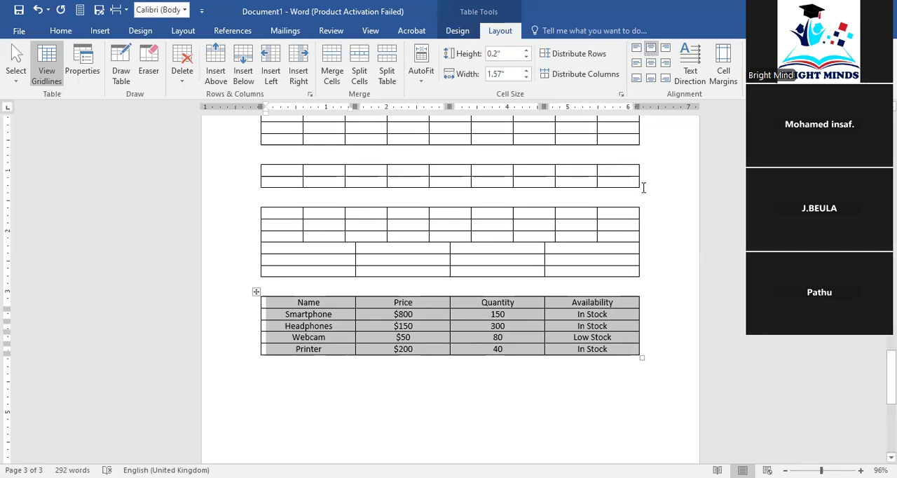
# Try making the Printer row taller and distributing the product table's rows evenly, and undo both changes
pyautogui.click(644, 324)
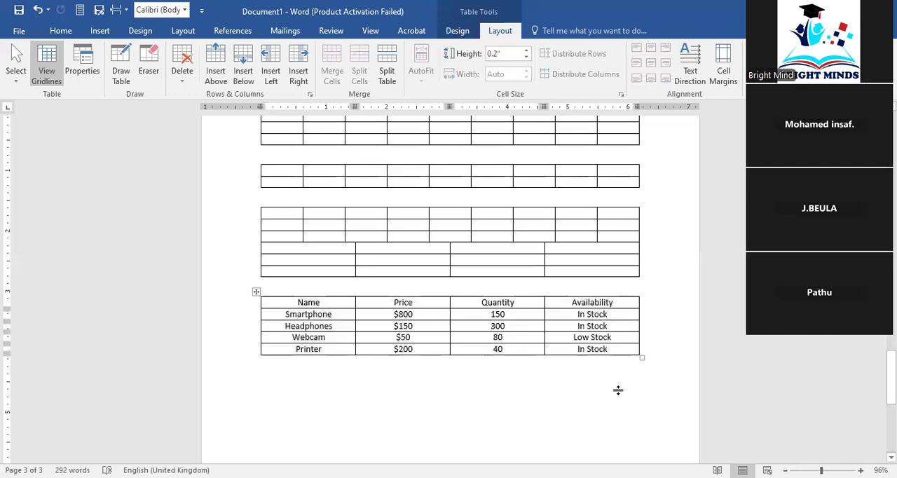
pyautogui.moveTo(617, 390); pyautogui.dragTo(618, 391)
pyautogui.click(576, 362)
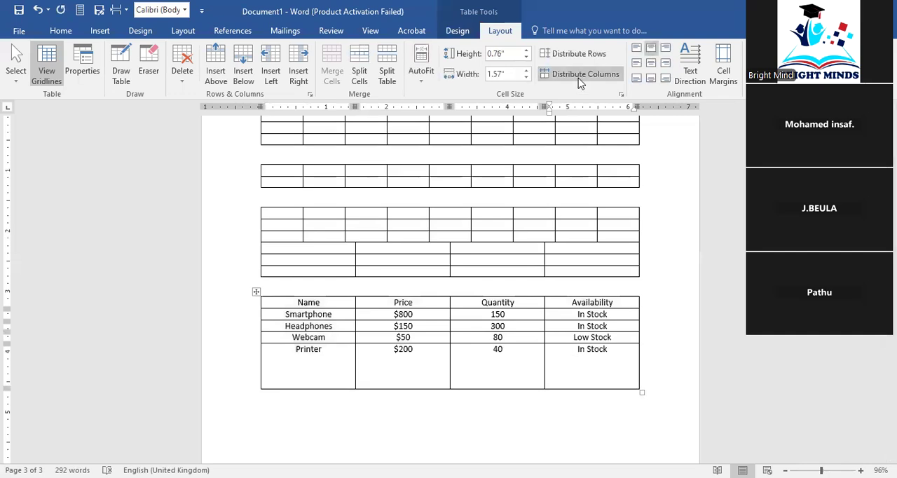
pyautogui.click(578, 56)
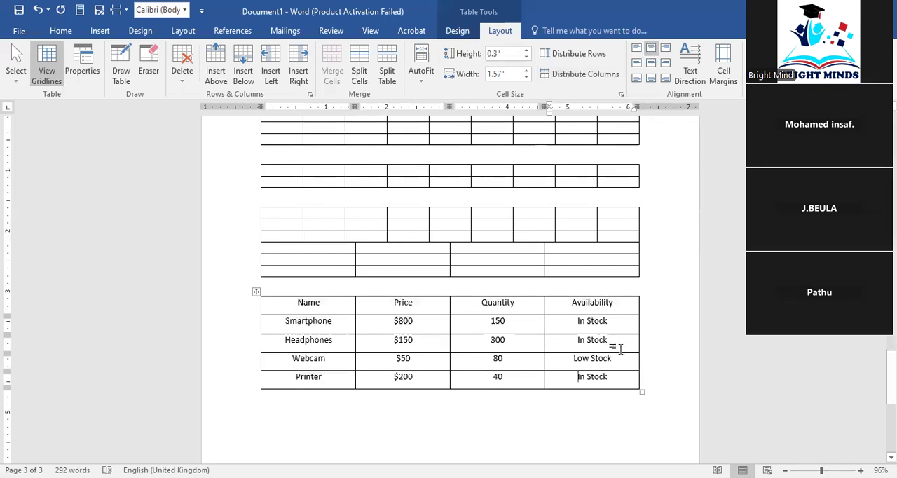
pyautogui.click(38, 9)
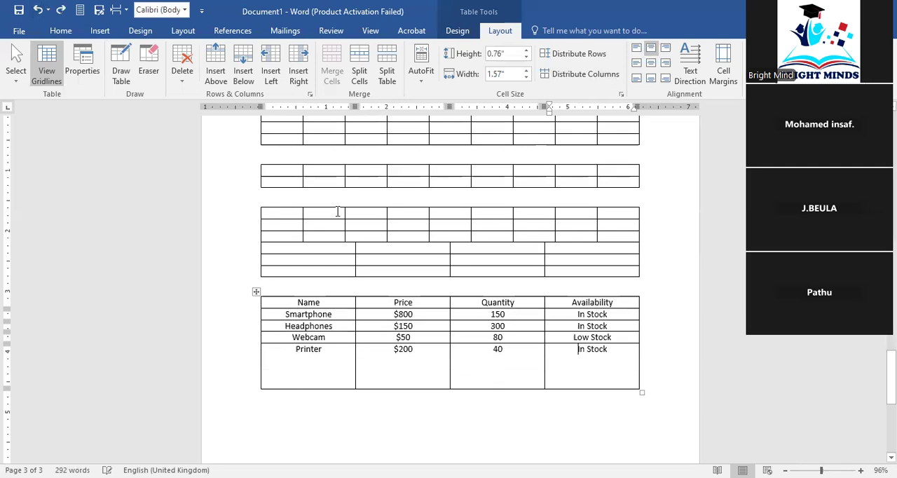
pyautogui.click(326, 357)
pyautogui.click(38, 9)
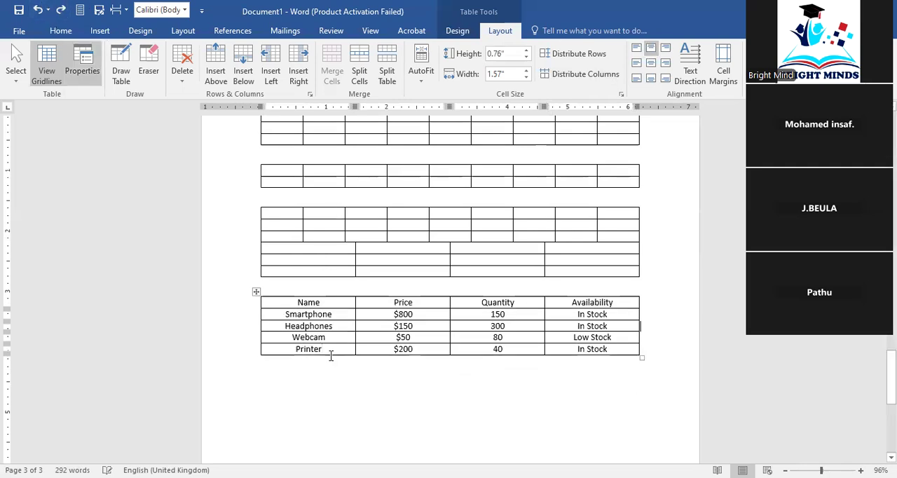
# Add the filler text "slfkfnglks gkfjghglkr looo kjkl" after Printer in the Name column so it wraps
pyautogui.click(333, 347)
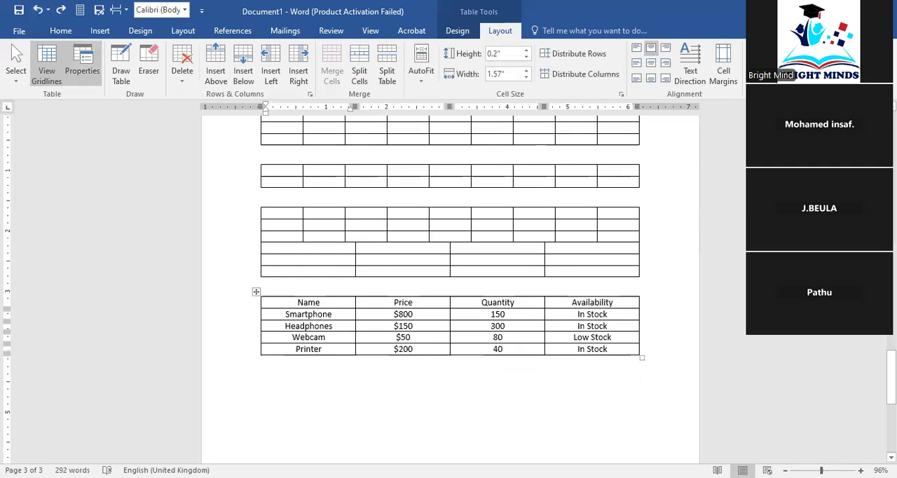
pyautogui.write('slfkfnglks')
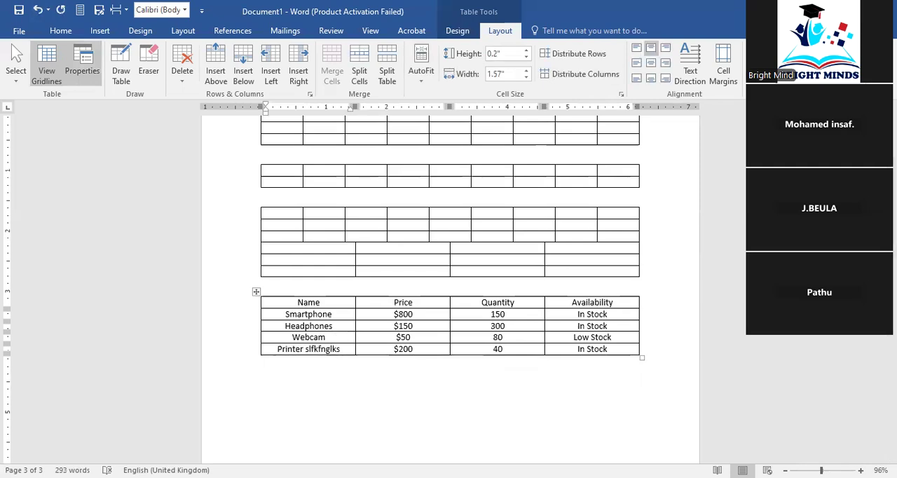
pyautogui.write(' gkfjg')
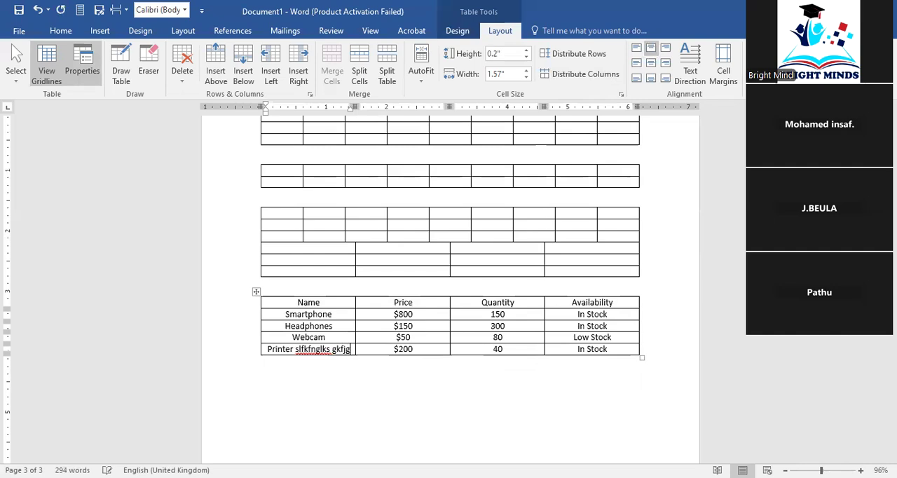
pyautogui.write('hglkr looo')
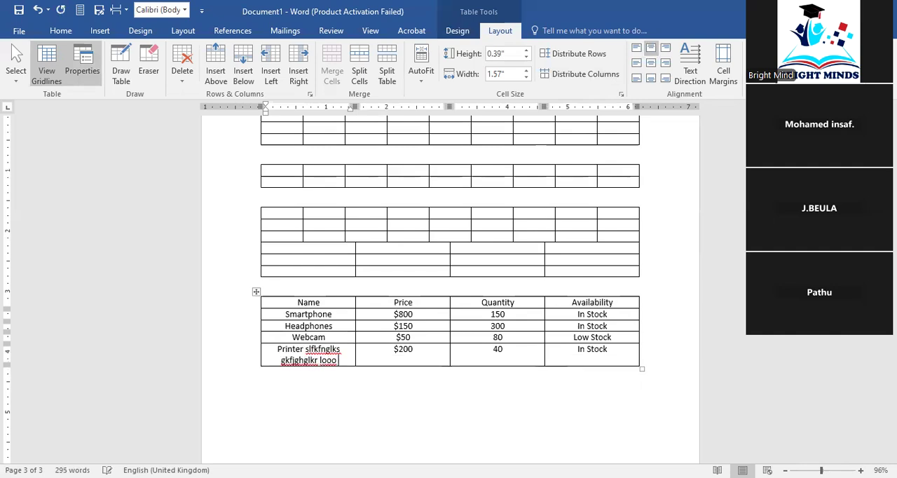
pyautogui.write(' kjkl')
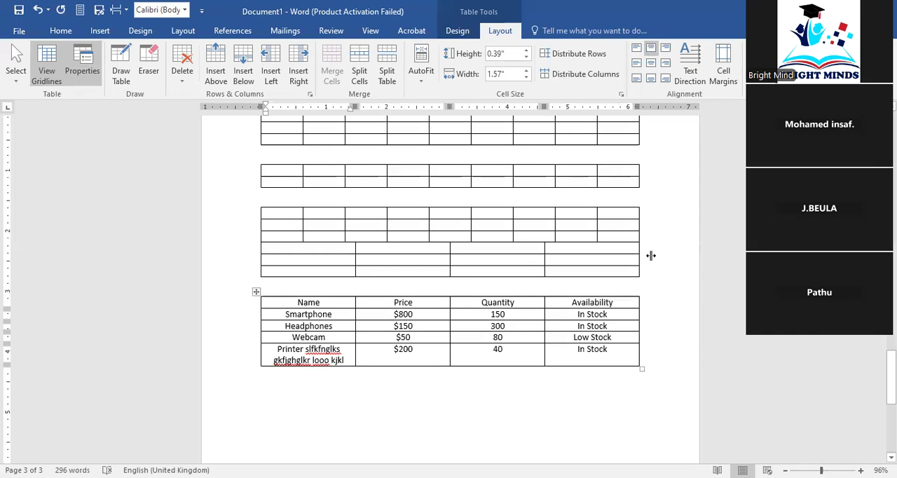
# Distribute the product table's rows to equal height and its columns to equal width
pyautogui.click(534, 350)
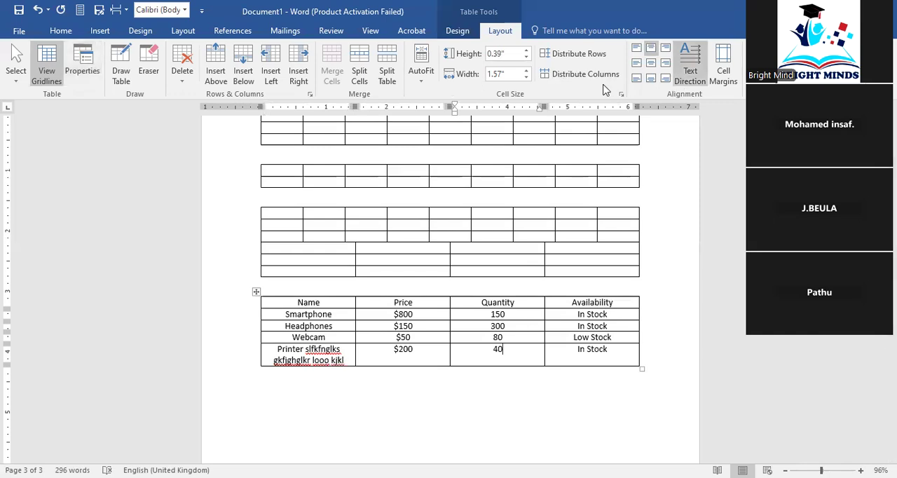
pyautogui.click(578, 54)
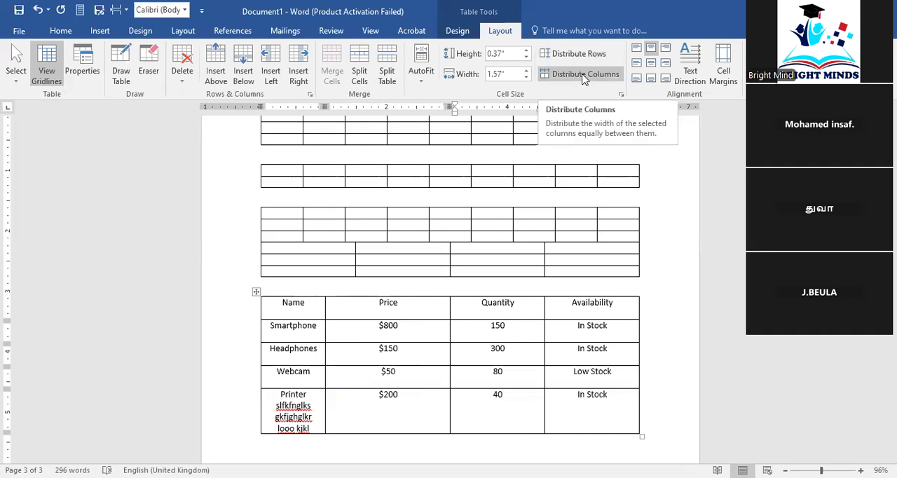
pyautogui.click(584, 78)
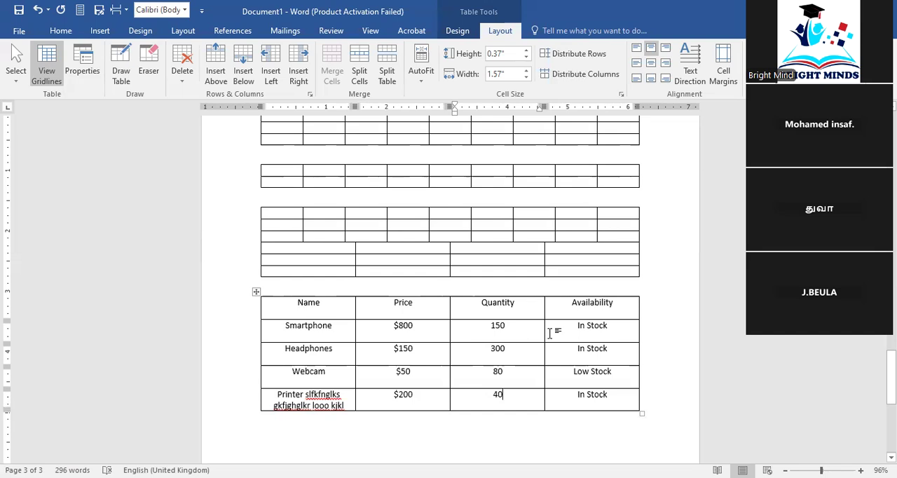
# Try erasing the border between Smartphone and $800 and the Price–Quantity borders in the Headphones and Webcam rows, and undo the erasures
pyautogui.press('Right')
pyautogui.click(157, 78)
pyautogui.moveTo(358, 327)
pyautogui.mouseDown()
pyautogui.moveTo(363, 336)
pyautogui.moveTo(359, 329)
pyautogui.mouseUp()
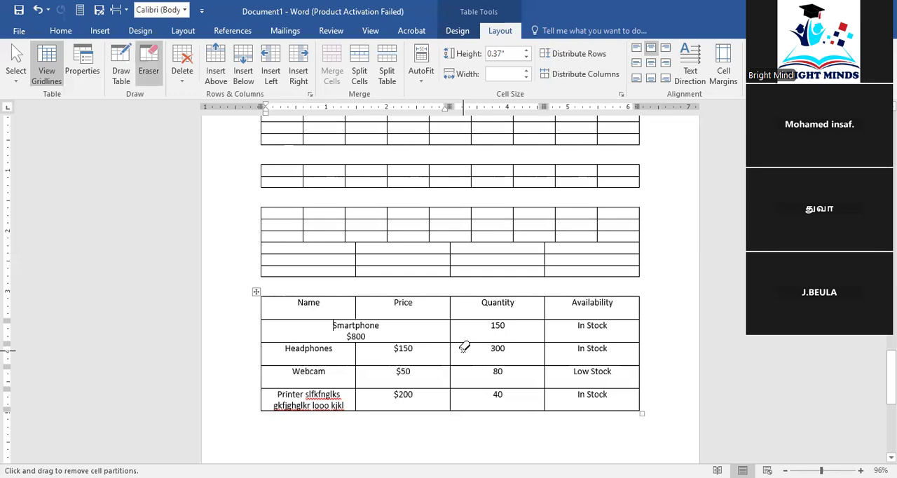
pyautogui.moveTo(449, 349); pyautogui.dragTo(452, 372)
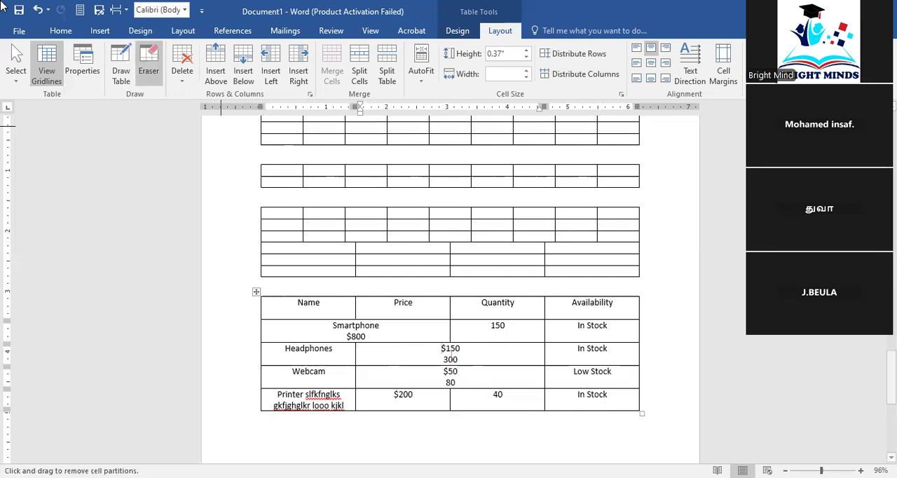
pyautogui.click(40, 7)
pyautogui.click(41, 7)
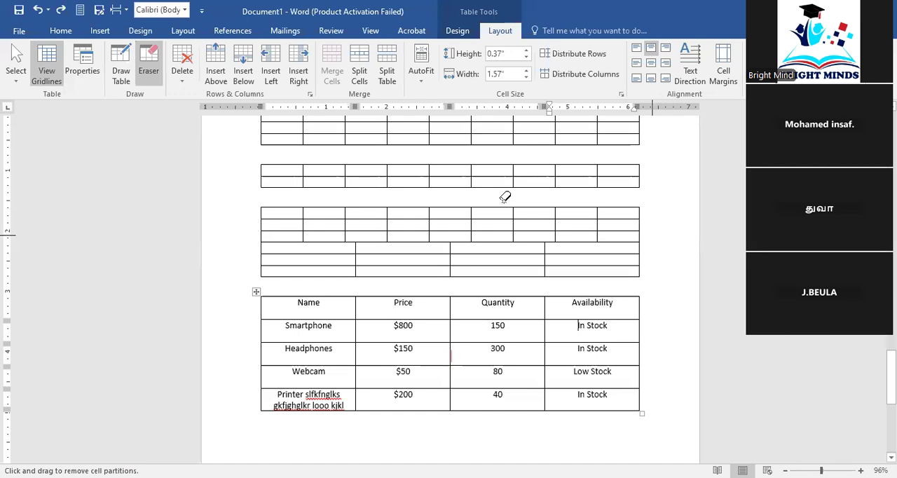
# Fit the product table's column widths to their contents with AutoFit Contents
pyautogui.click(421, 63)
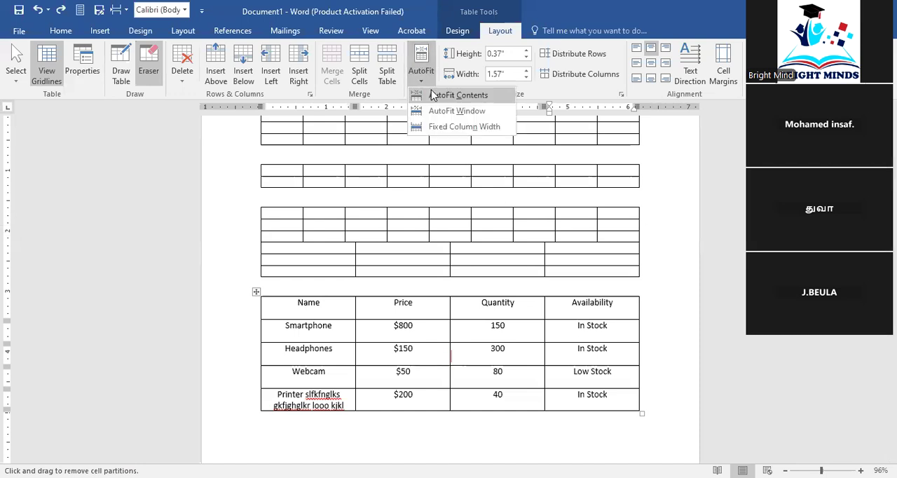
pyautogui.click(455, 95)
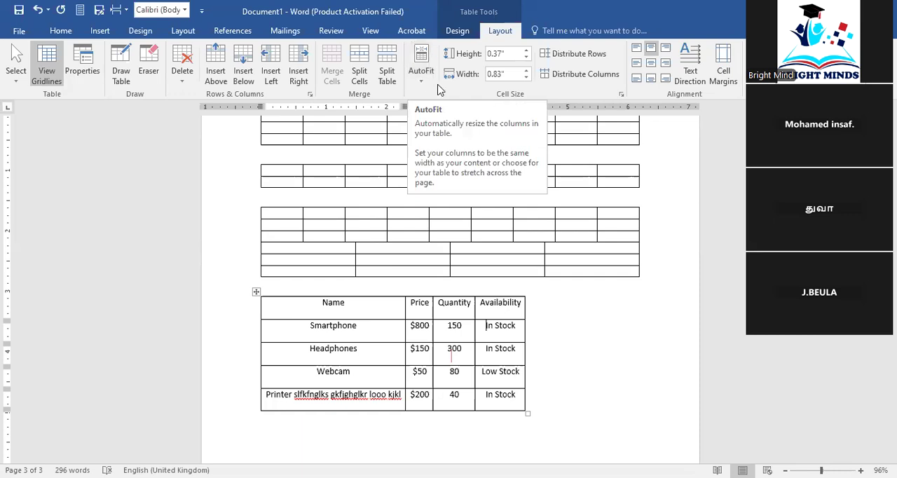
pyautogui.click(540, 374)
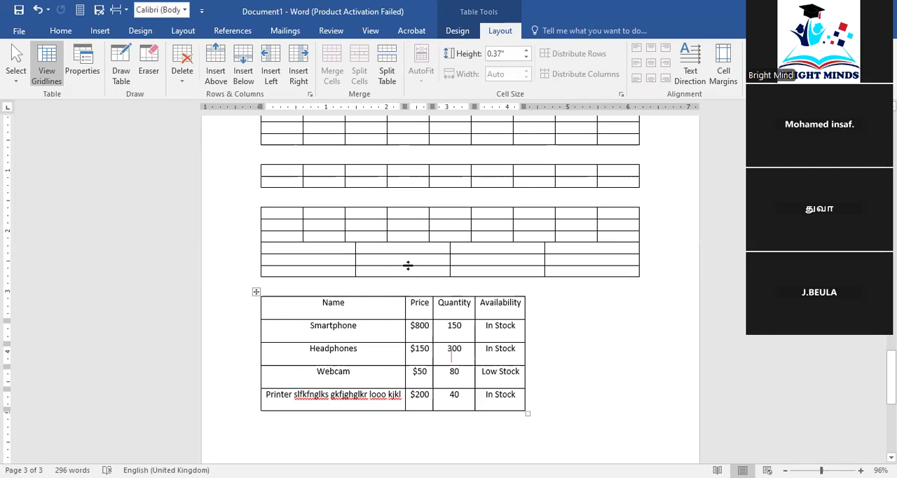
# Try converting the whole product table to text separated with tabs, and undo the conversion
pyautogui.click(495, 415)
pyautogui.moveTo(495, 415); pyautogui.dragTo(722, 271)
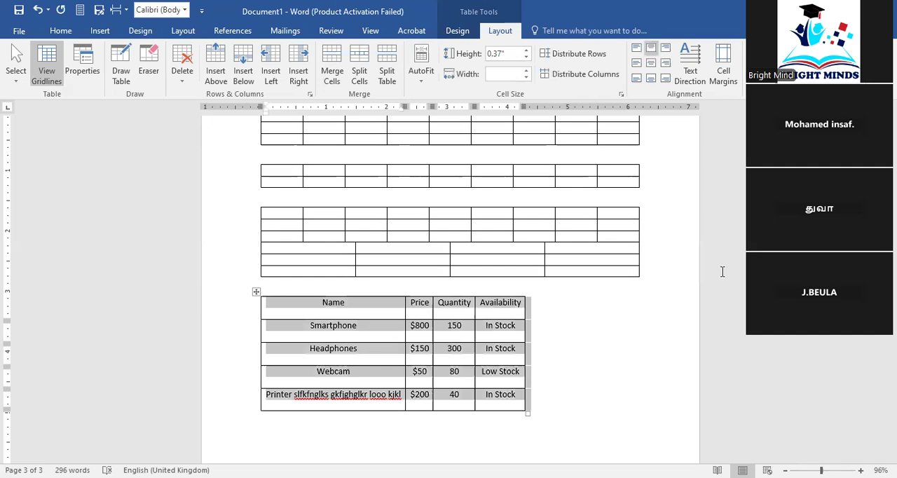
pyautogui.click(820, 63)
pyautogui.click(399, 229)
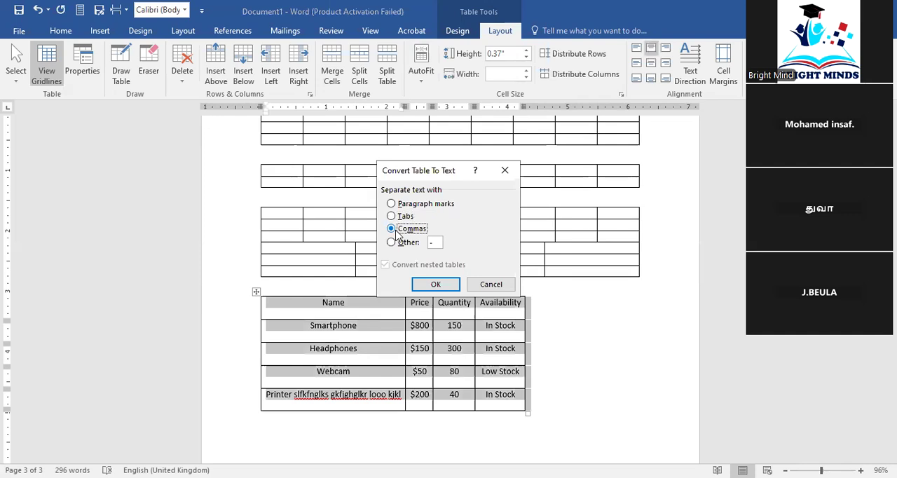
pyautogui.click(402, 216)
pyautogui.click(446, 285)
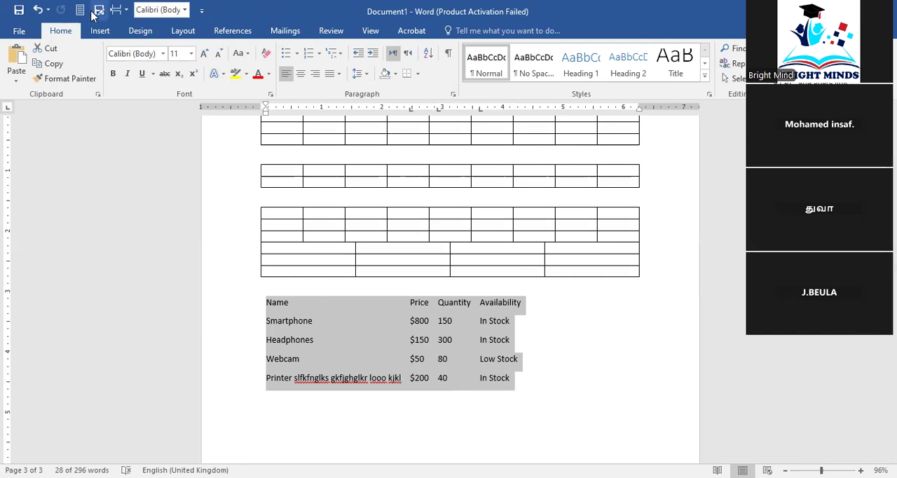
pyautogui.click(37, 9)
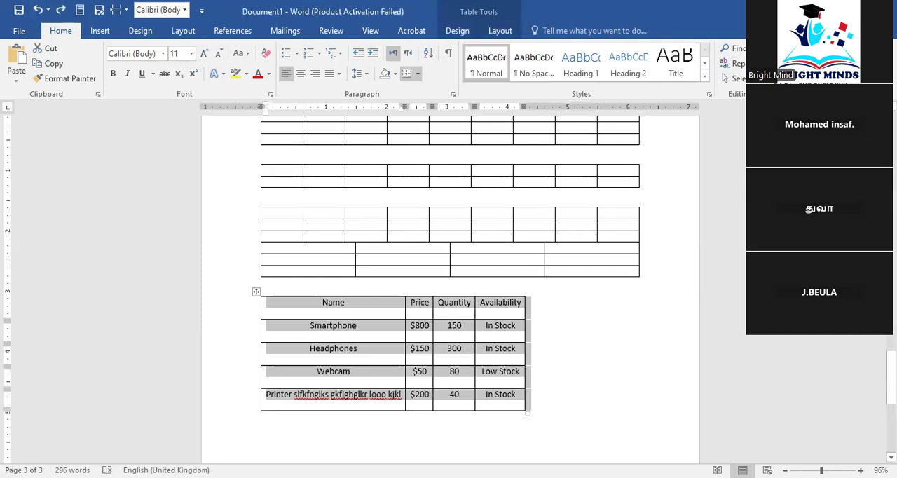
pyautogui.click(386, 344)
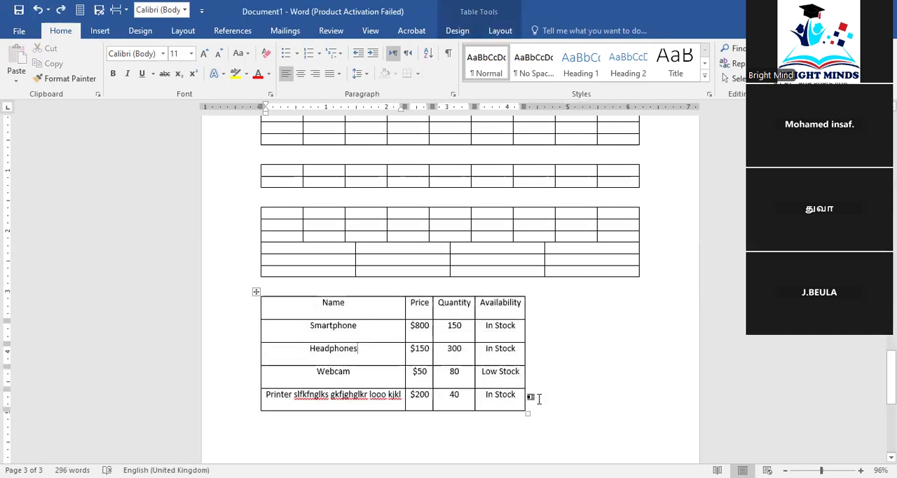
# Practise selecting the whole product table in different ways, and select only its Smartphone row
pyautogui.moveTo(530, 400); pyautogui.dragTo(232, 304)
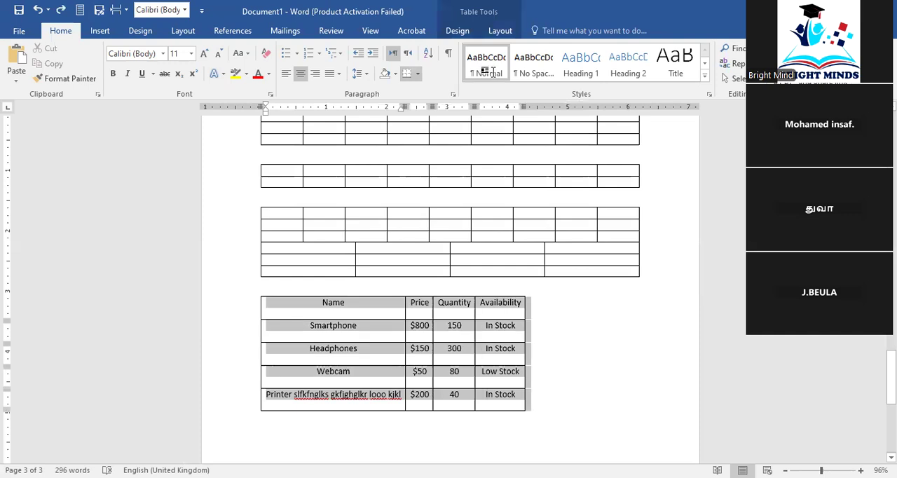
pyautogui.click(500, 32)
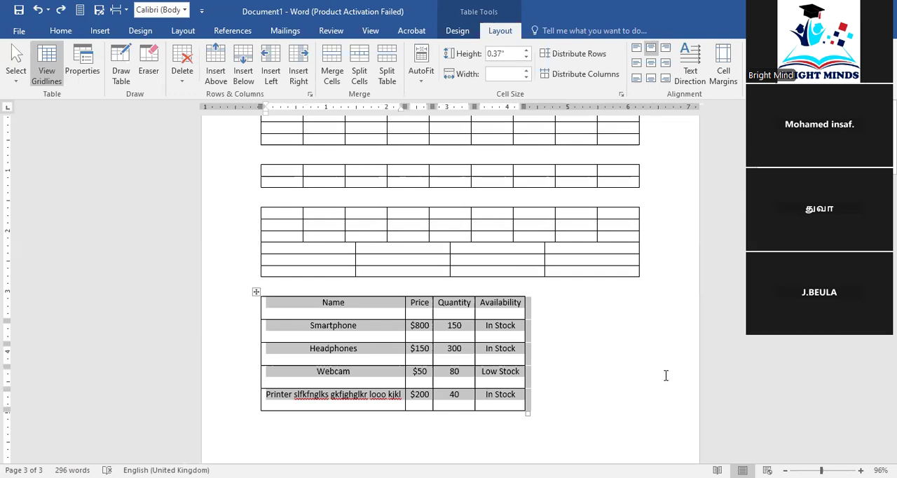
pyautogui.click(527, 394)
pyautogui.click(256, 292)
pyautogui.click(621, 363)
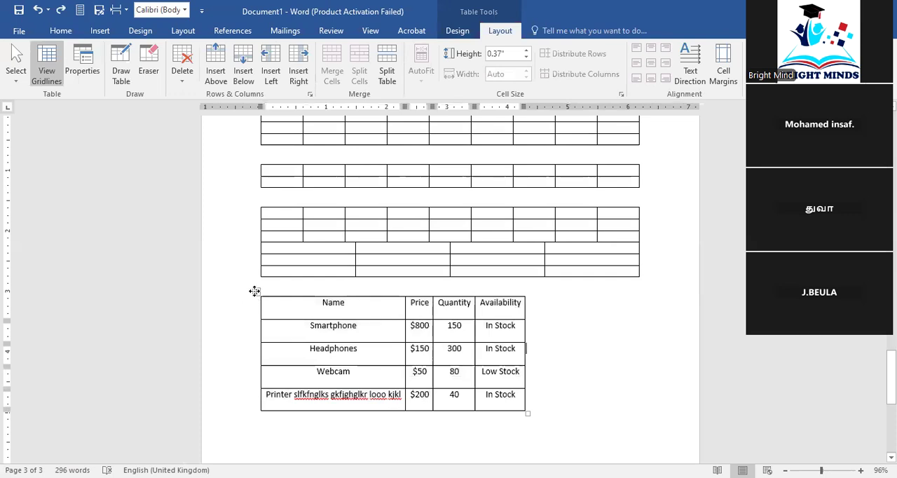
pyautogui.click(254, 292)
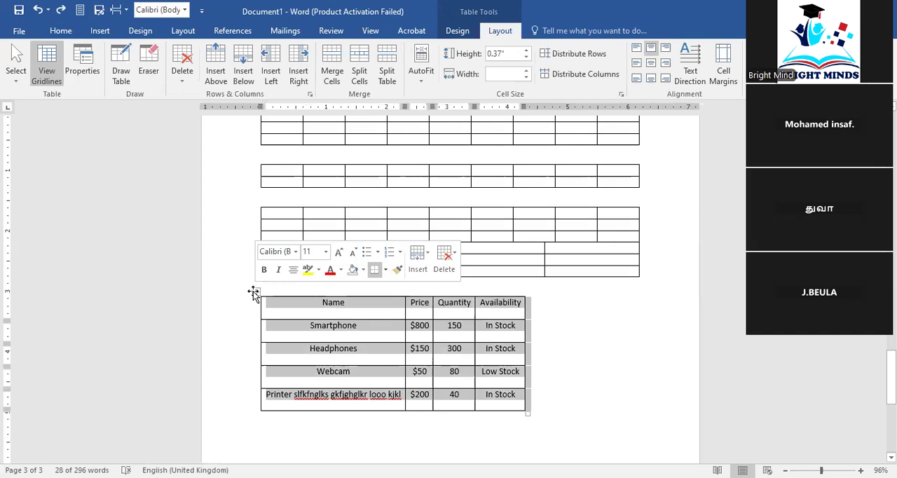
pyautogui.moveTo(591, 352)
pyautogui.mouseDown()
pyautogui.moveTo(431, 364)
pyautogui.moveTo(314, 279)
pyautogui.mouseUp()
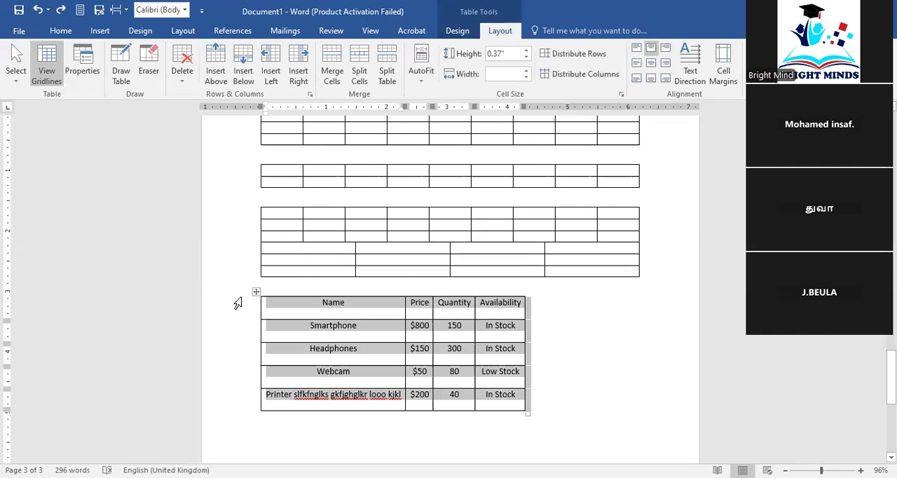
pyautogui.click(249, 324)
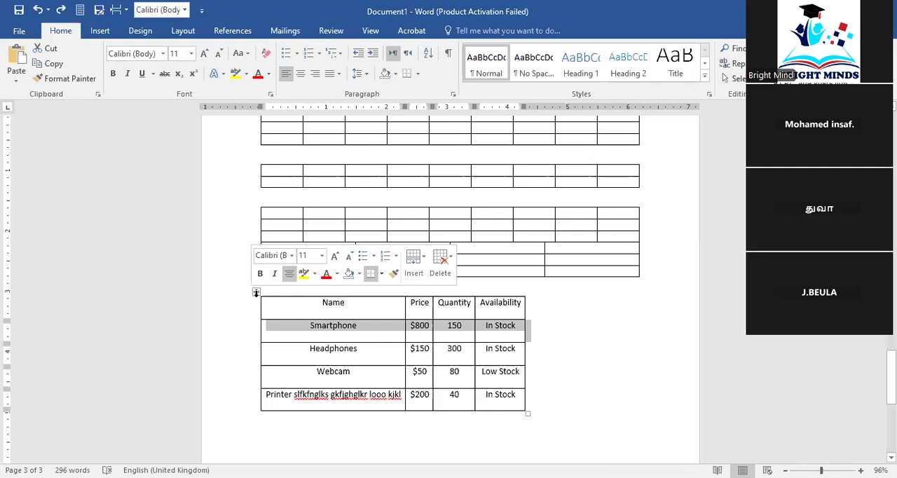
# Try once more to convert the selected product table to tab-separated text, and undo it
pyautogui.click(257, 293)
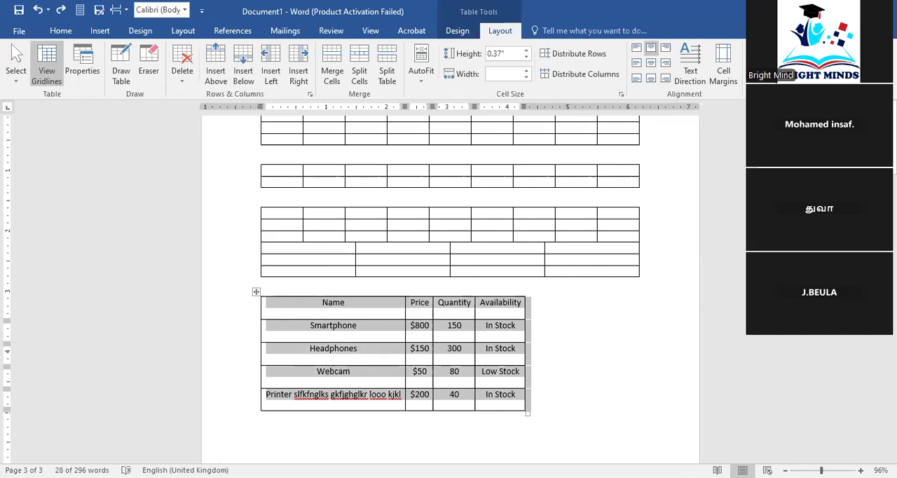
pyautogui.click(828, 64)
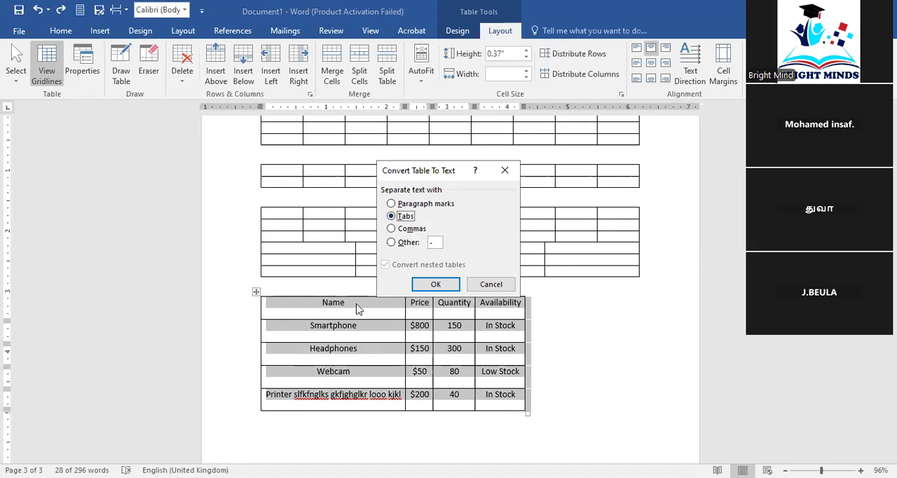
pyautogui.click(396, 228)
pyautogui.click(392, 217)
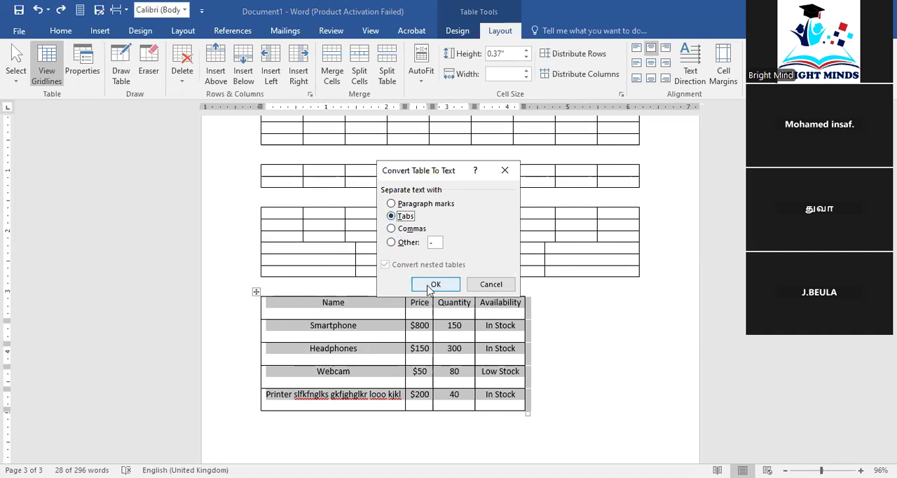
pyautogui.click(430, 287)
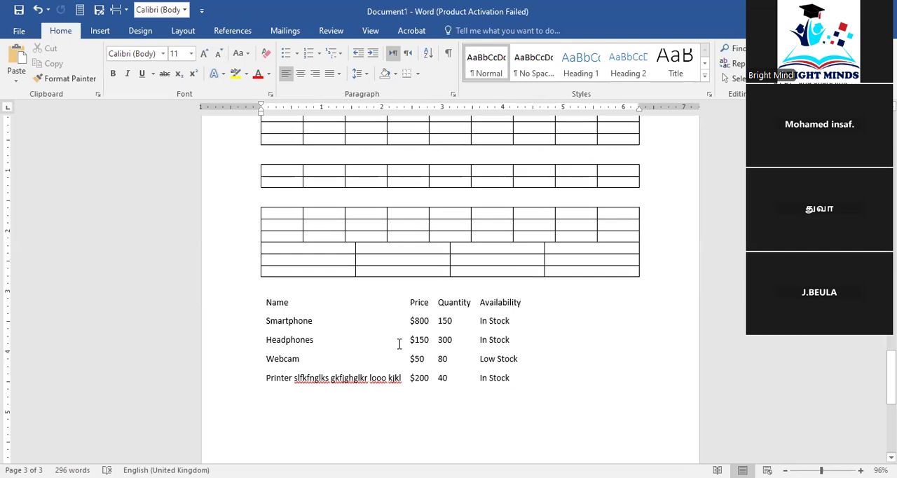
pyautogui.click(378, 365)
pyautogui.click(38, 9)
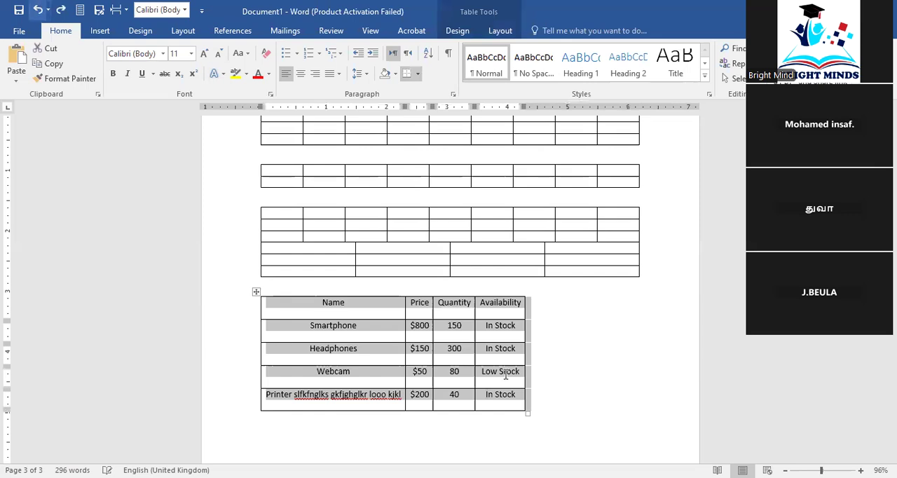
pyautogui.click(526, 361)
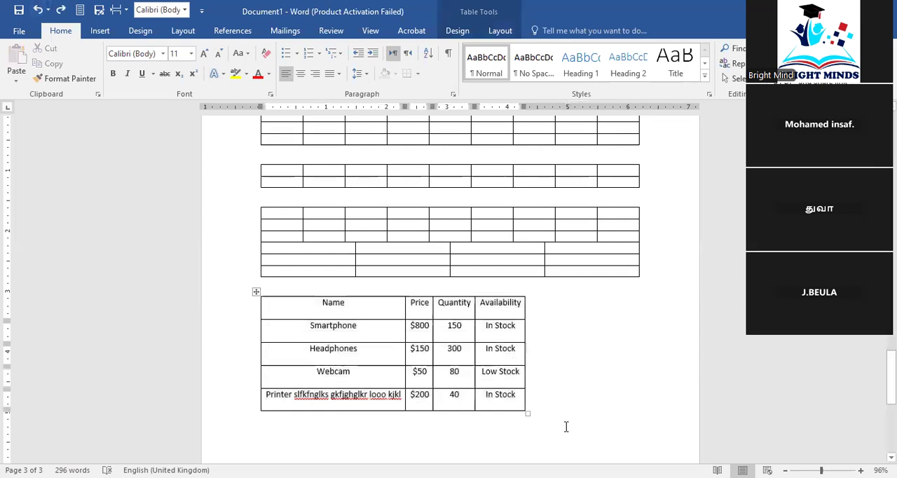
# Try a light grey plain grid style on the product table, followed by Grid Table 5 Dark - Accent 6
pyautogui.click(398, 382)
pyautogui.click(467, 35)
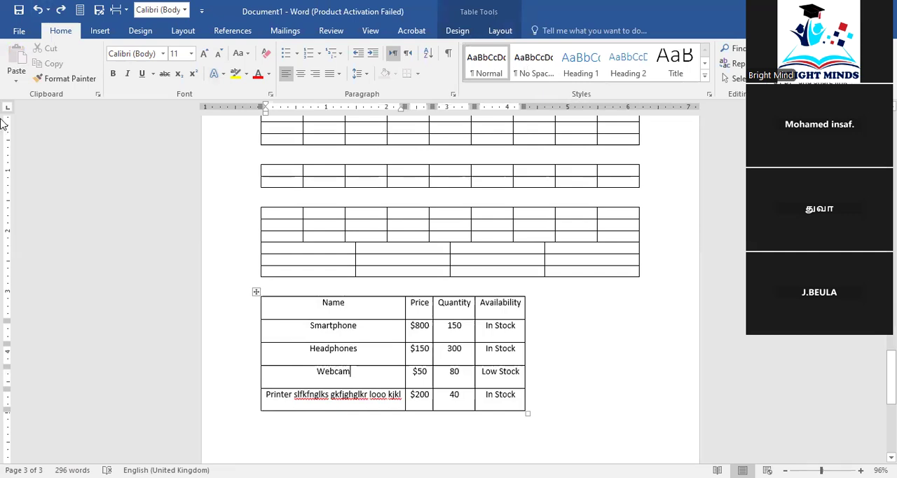
pyautogui.click(224, 63)
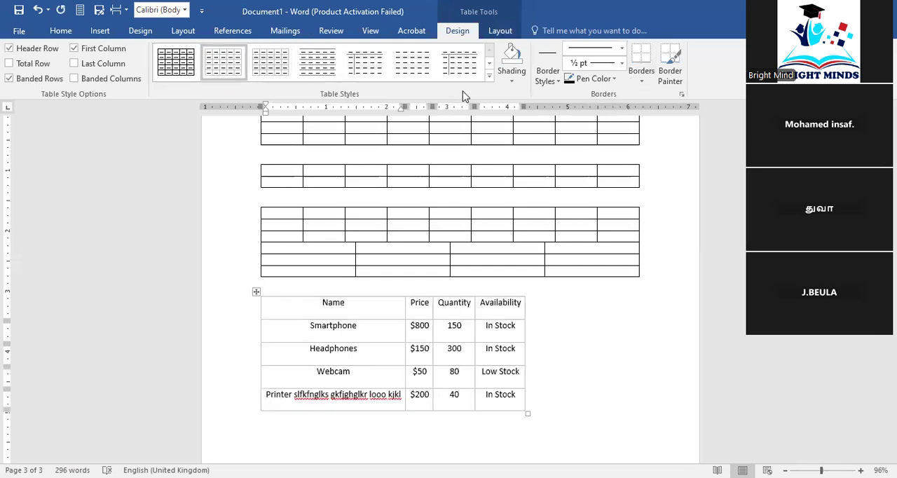
pyautogui.click(490, 82)
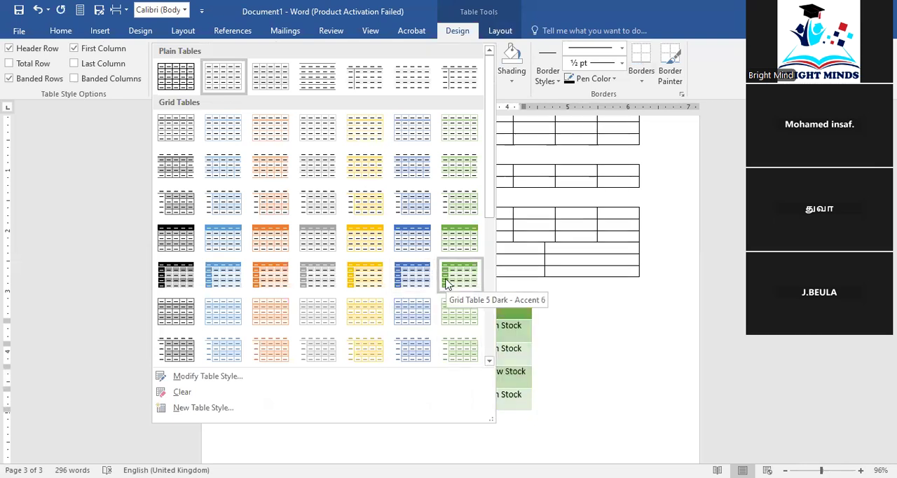
pyautogui.click(551, 350)
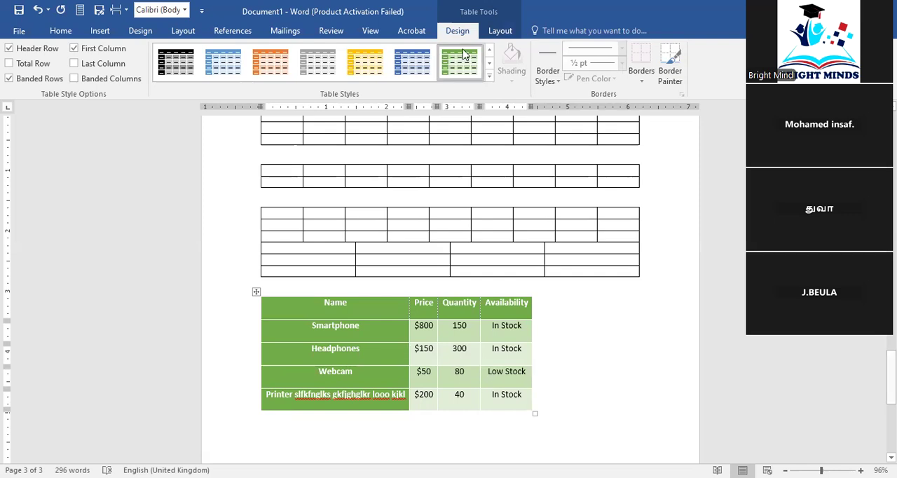
# Try the blue dark grid table style, with a solid header row and first column, on the product table
pyautogui.click(492, 81)
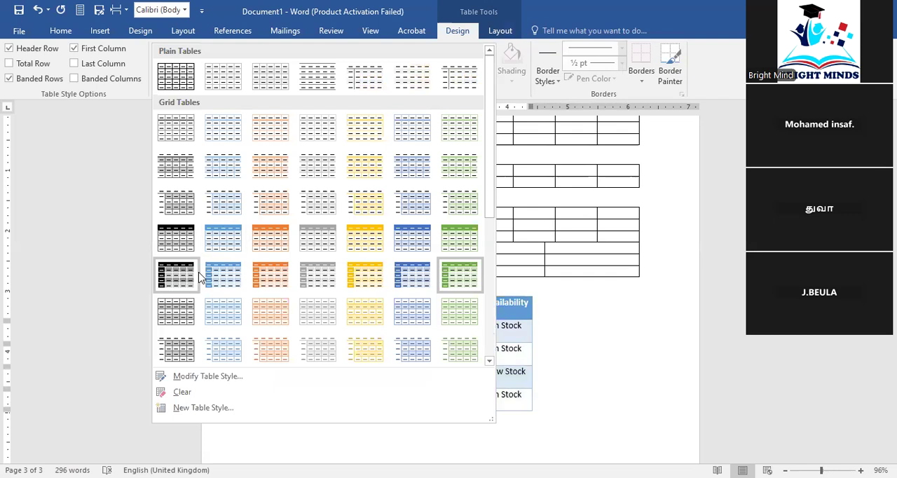
pyautogui.click(232, 278)
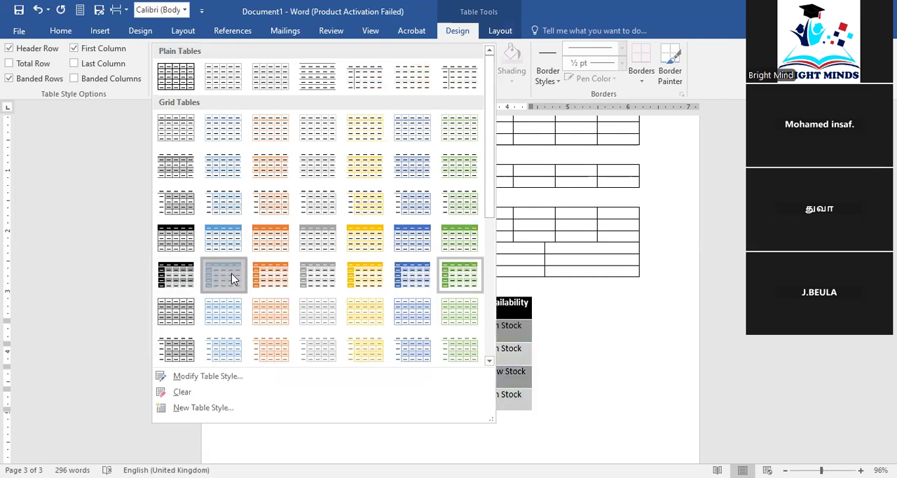
pyautogui.click(642, 414)
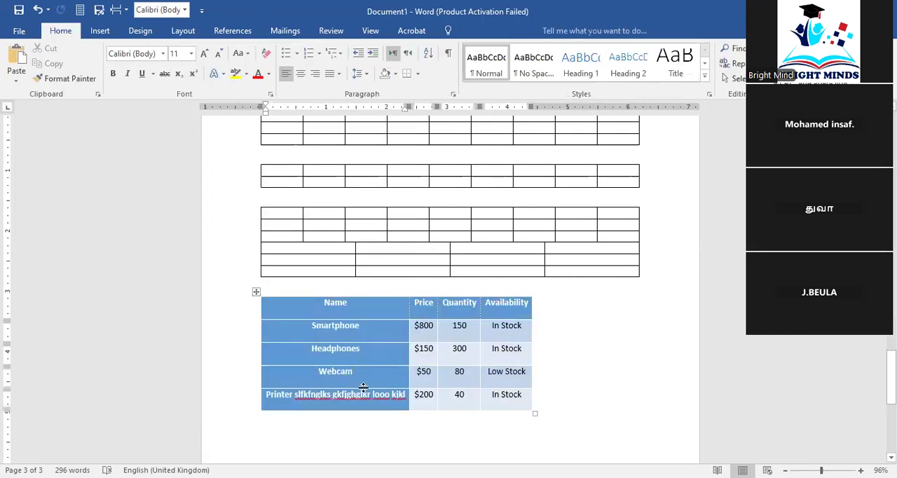
# Try toggling the Header Row formatting off and on, and turn off the First Column formatting of the product table
pyautogui.click(364, 387)
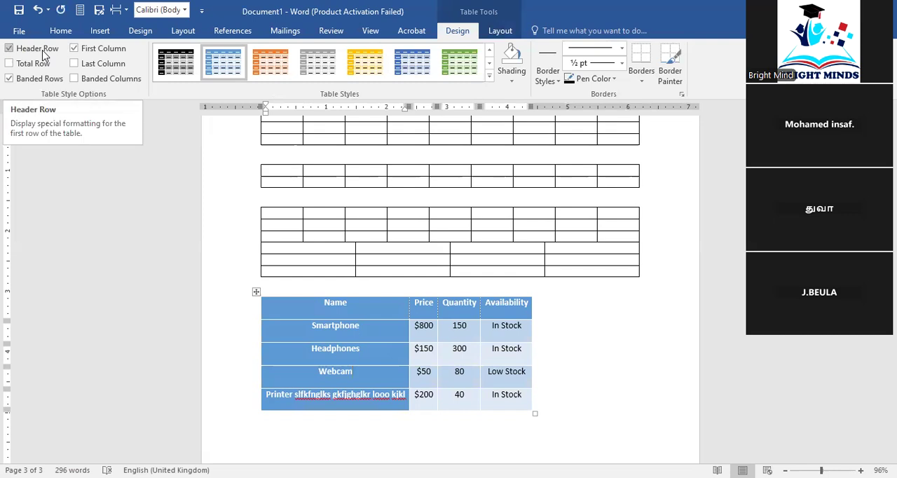
pyautogui.click(10, 48)
pyautogui.click(42, 52)
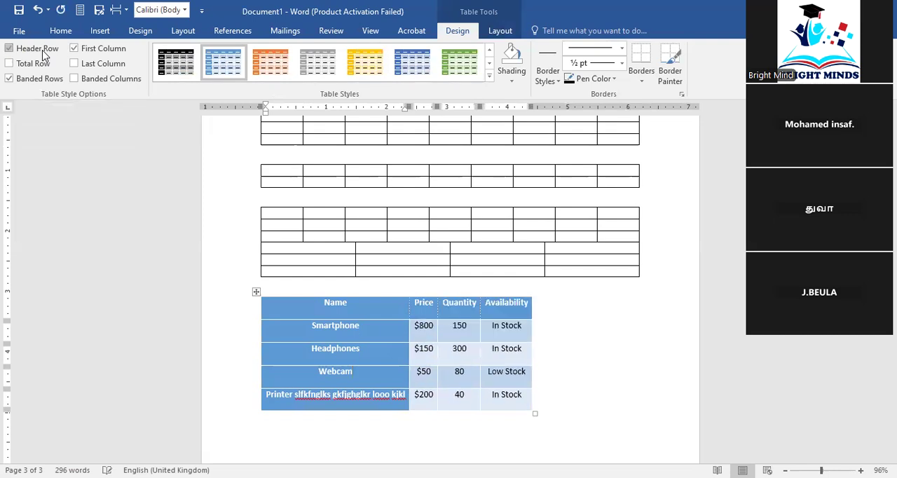
pyautogui.click(43, 53)
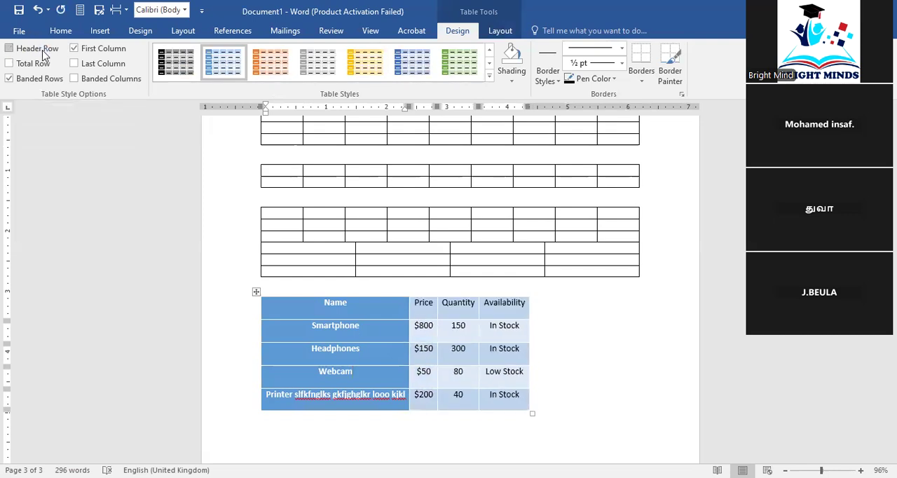
pyautogui.click(37, 55)
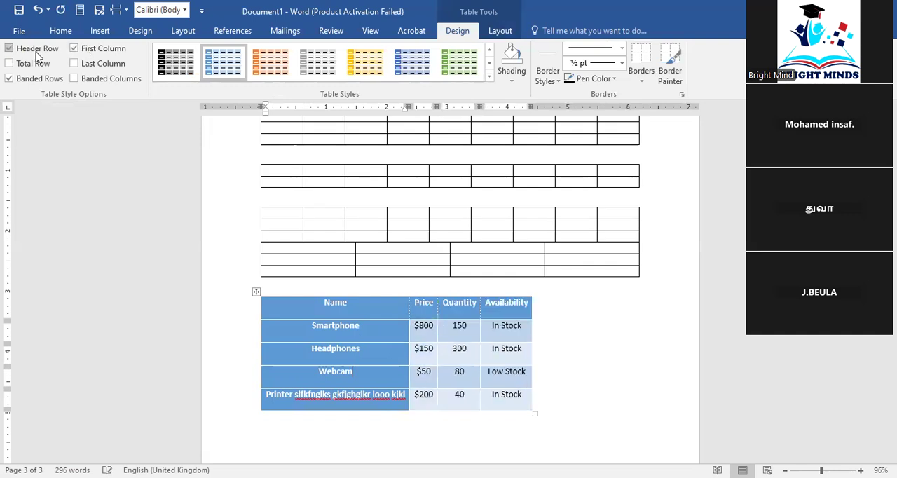
pyautogui.click(73, 48)
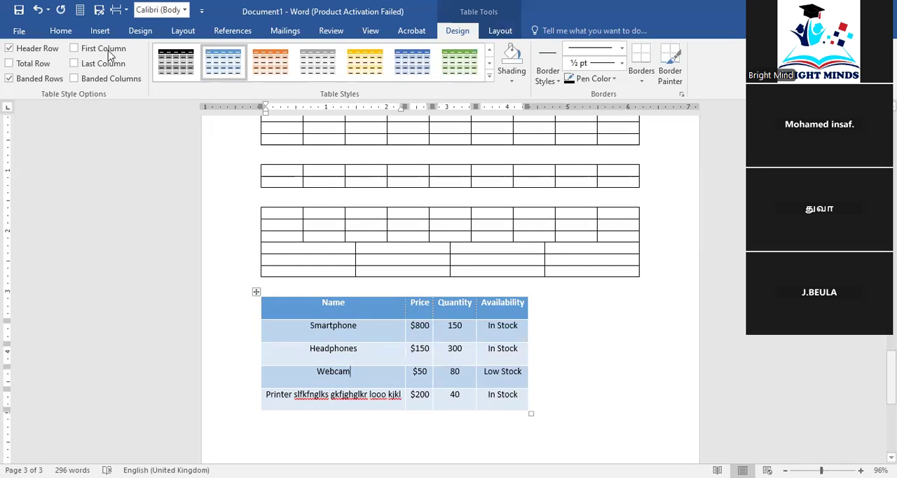
# Undo the table style options, the applied table styles and the AutoFit Contents resizing of the product table
pyautogui.click(70, 30)
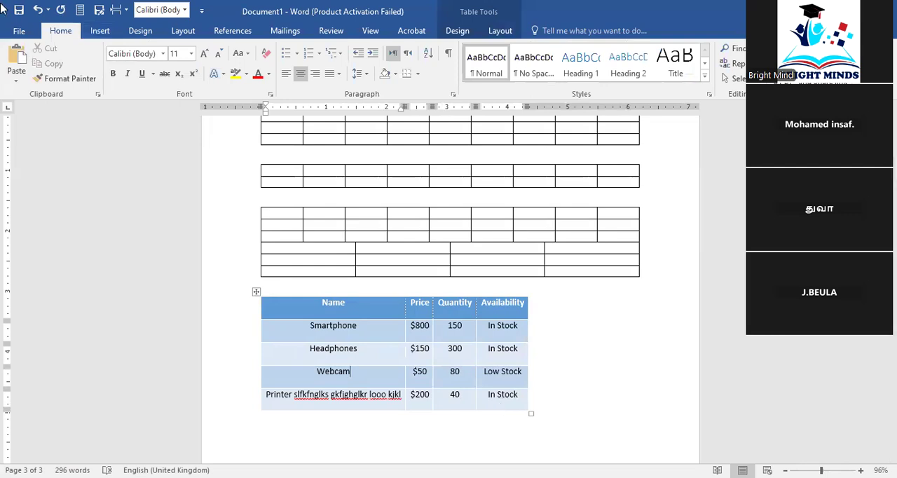
pyautogui.click(39, 10)
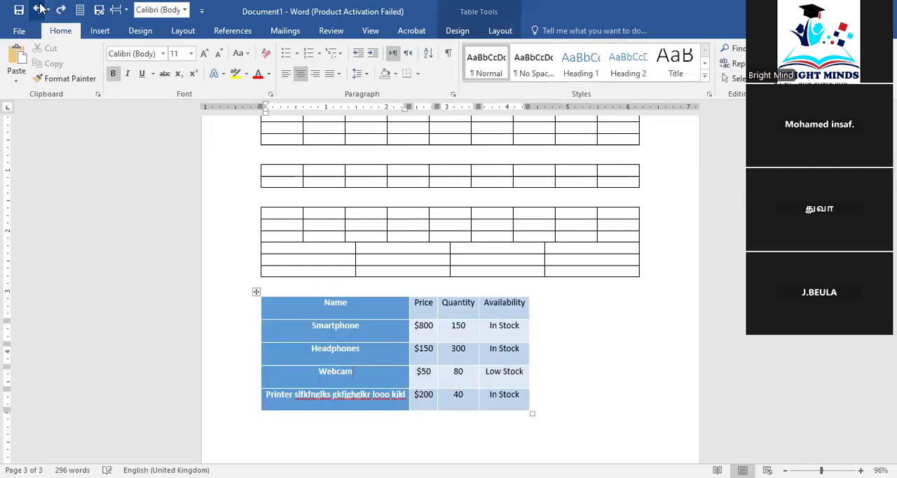
pyautogui.click(38, 10)
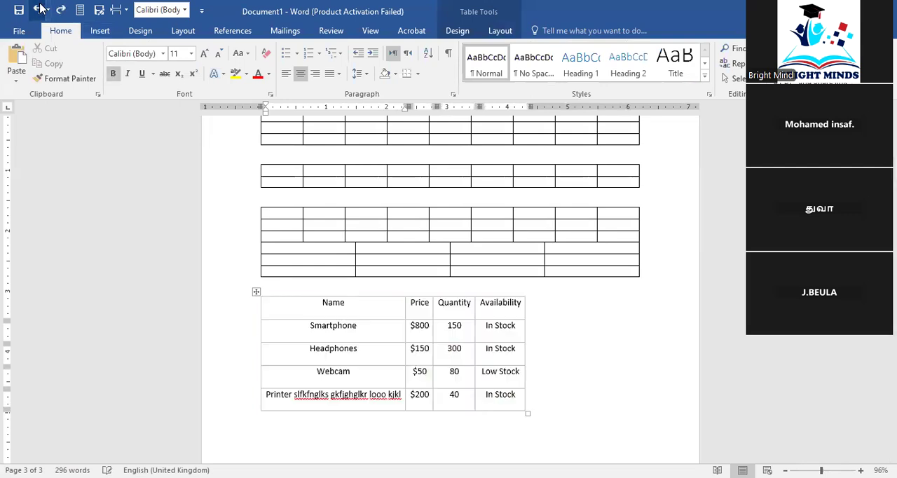
pyautogui.click(485, 429)
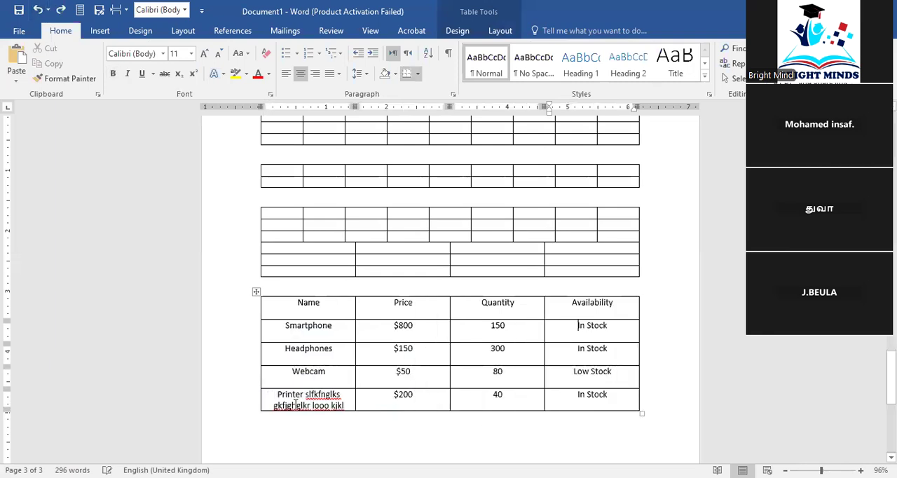
# Delete the filler text after Printer in the last row's Name cell
pyautogui.moveTo(351, 401); pyautogui.dragTo(305, 394)
pyautogui.press('Delete')
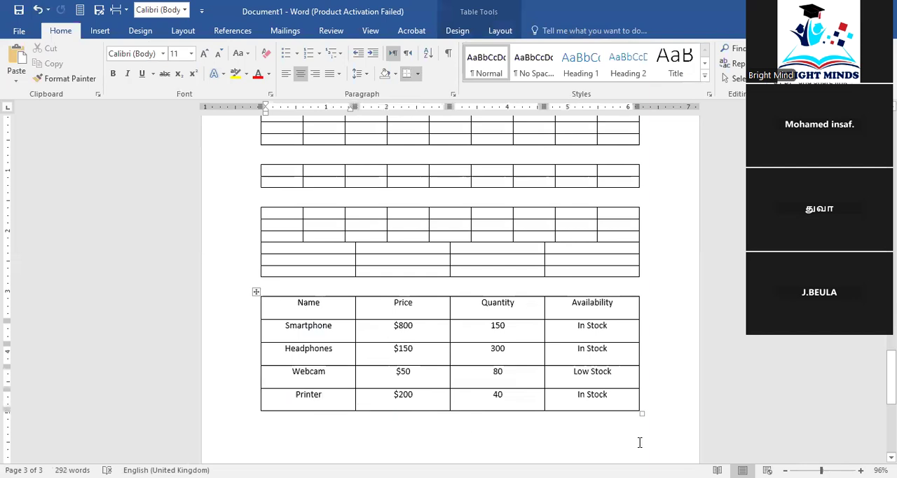
pyautogui.click(677, 418)
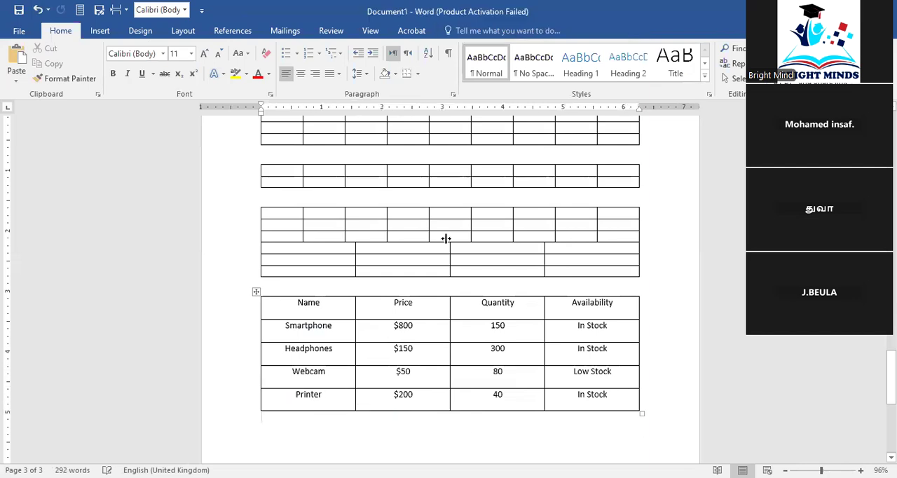
# Insert blank lines above the product table until it moves onto a new page
pyautogui.click(651, 271)
pyautogui.click(652, 286)
pyautogui.press('Return')
pyautogui.press('Return')
pyautogui.press('Return')
pyautogui.press('Return')
pyautogui.press('Return')
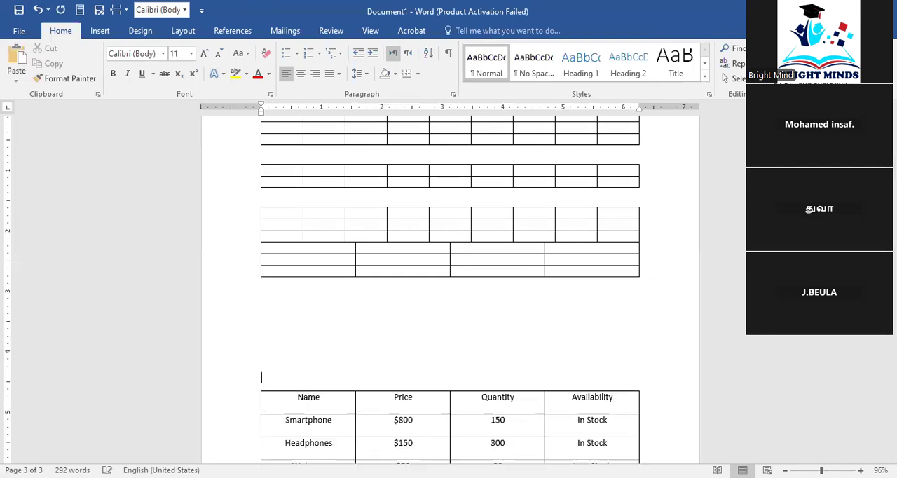
pyautogui.press('Return')
pyautogui.press('Return')
pyautogui.press('Return')
pyautogui.press('Return')
pyautogui.press('Return')
pyautogui.press('Return')
pyautogui.press('Return')
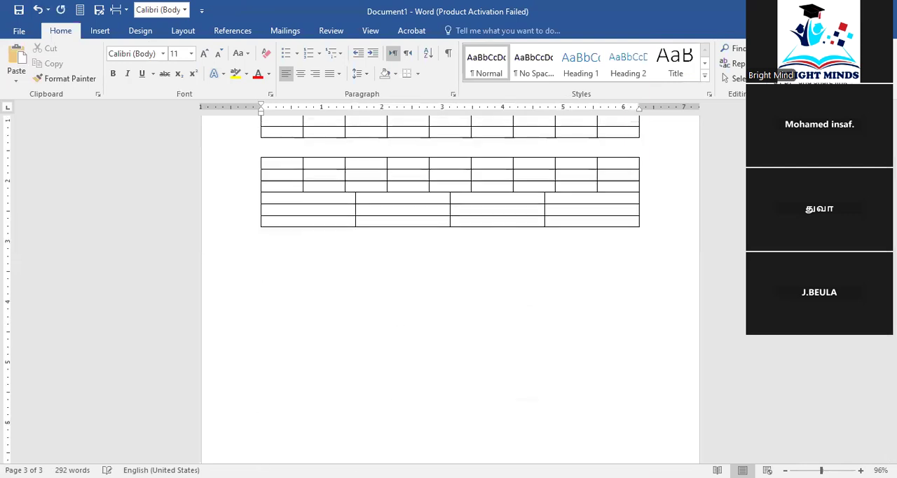
pyautogui.press('Return')
pyautogui.press('Return')
pyautogui.press('Return')
pyautogui.press('Return')
pyautogui.scroll(-6, 499, 310)
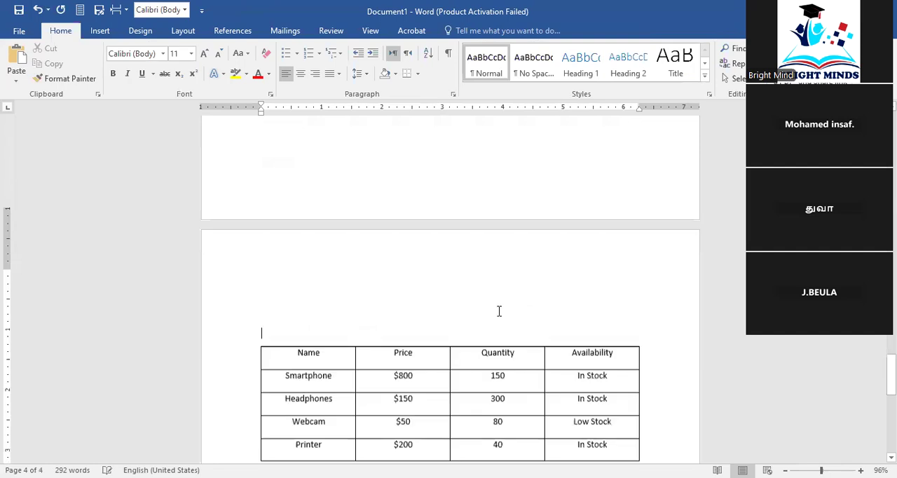
# Place the cursor in the Webcam row's Quantity cell and view the table design and layout tools
pyautogui.click(541, 293)
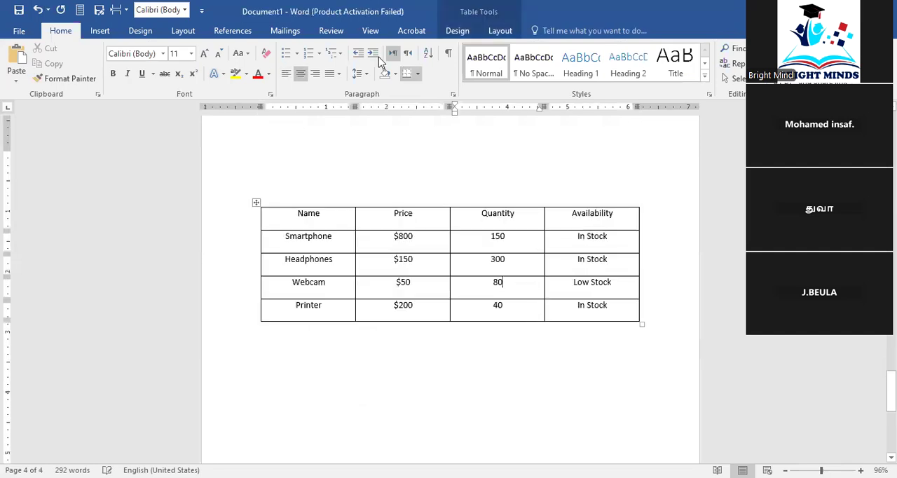
pyautogui.click(458, 32)
pyautogui.click(501, 32)
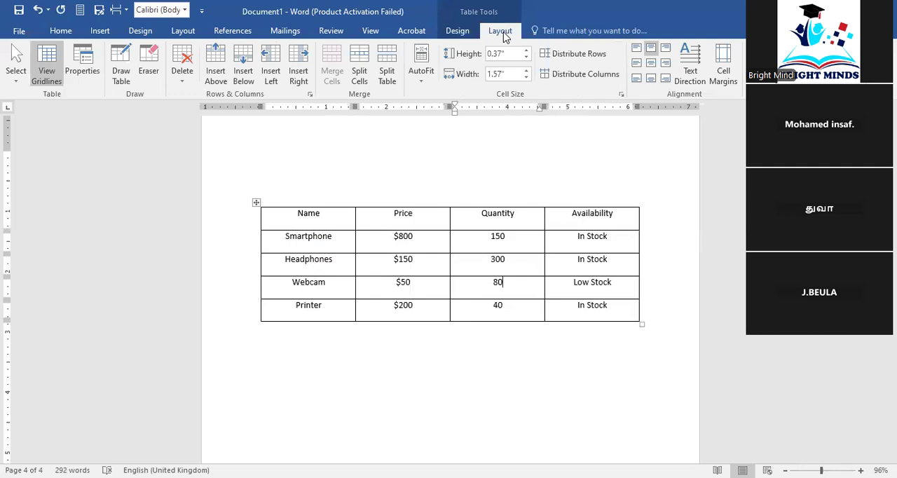
# Apply the Grid Table 5 Dark - Accent 5 style to the product table
pyautogui.click(458, 32)
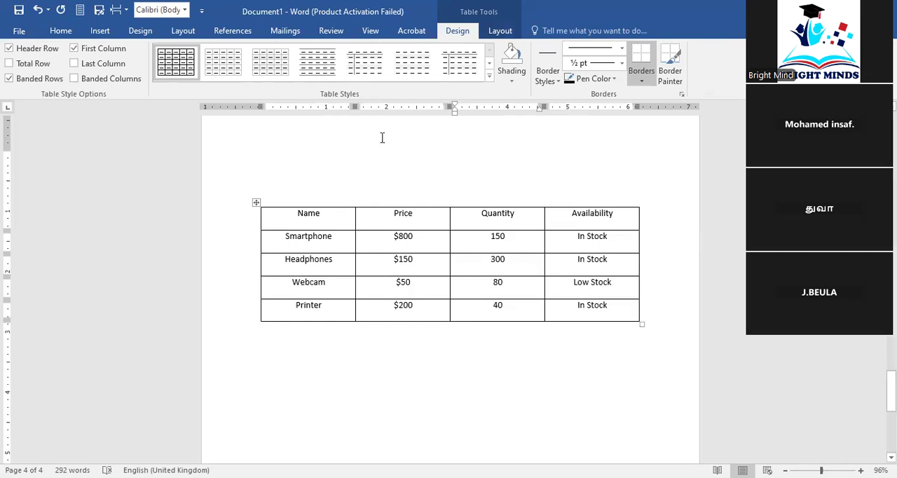
pyautogui.click(490, 72)
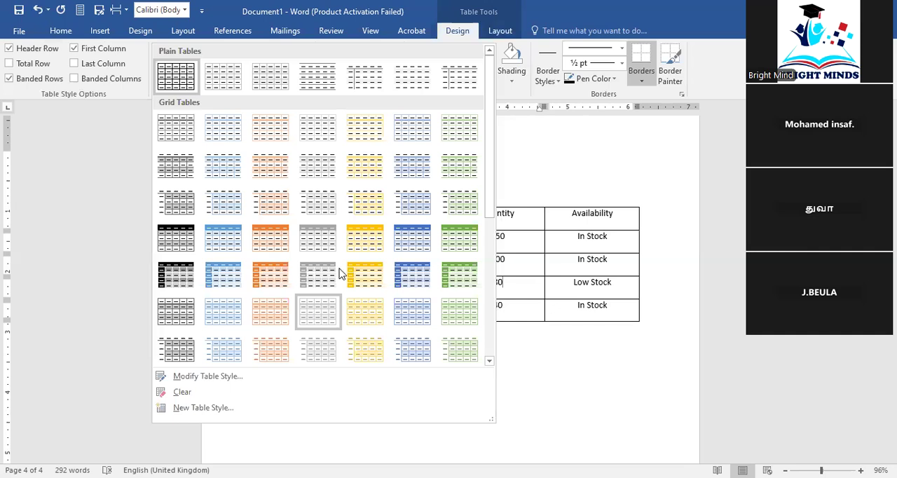
pyautogui.scroll(-3, 341, 273)
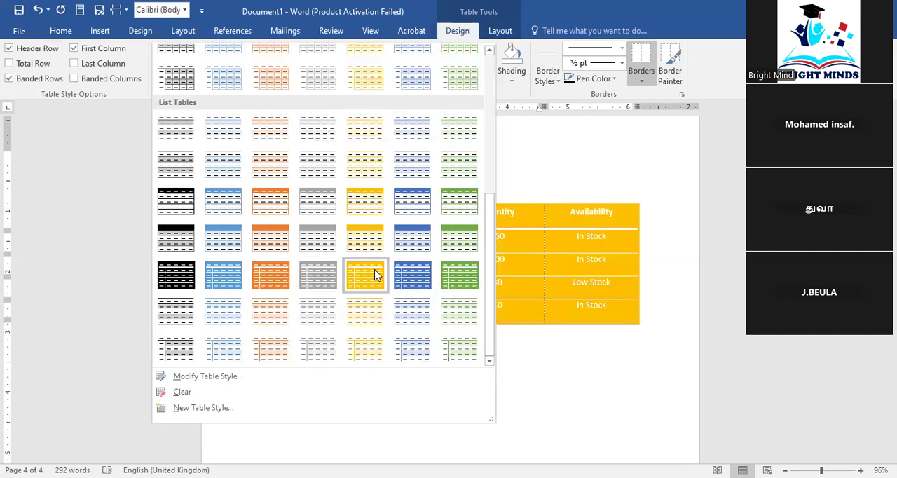
pyautogui.scroll(3, 273, 224)
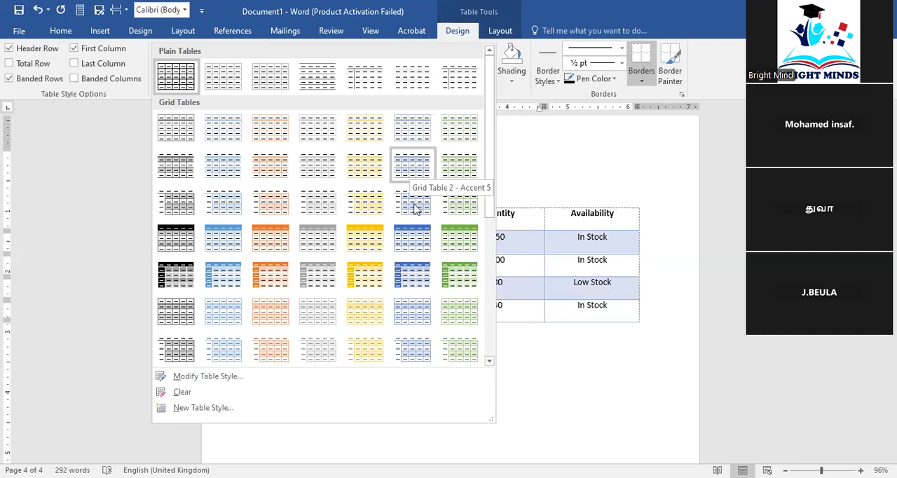
pyautogui.click(411, 275)
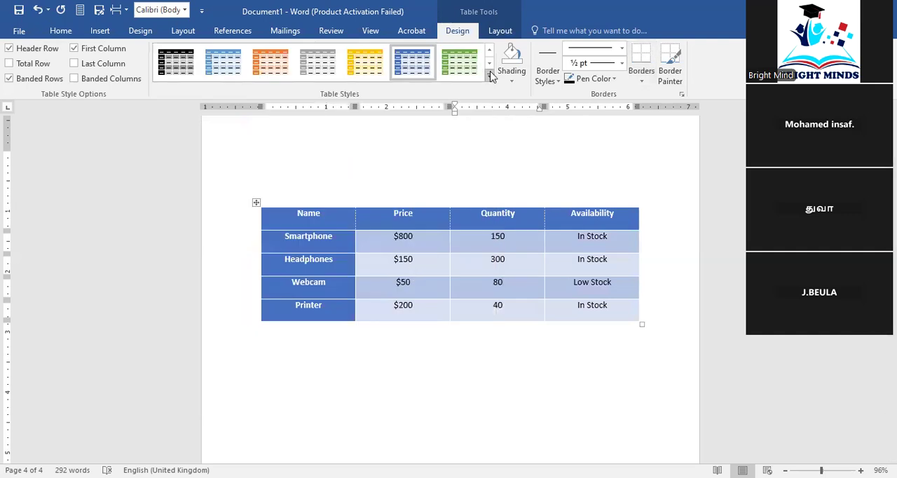
# Try the green and gold variants of the dark grid style on the product table and reapply the blue Accent 5 variant
pyautogui.click(459, 61)
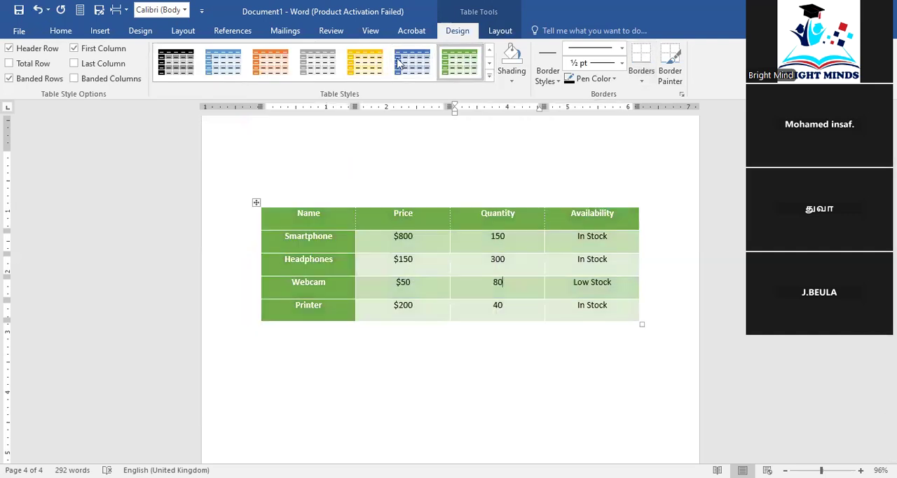
pyautogui.click(356, 63)
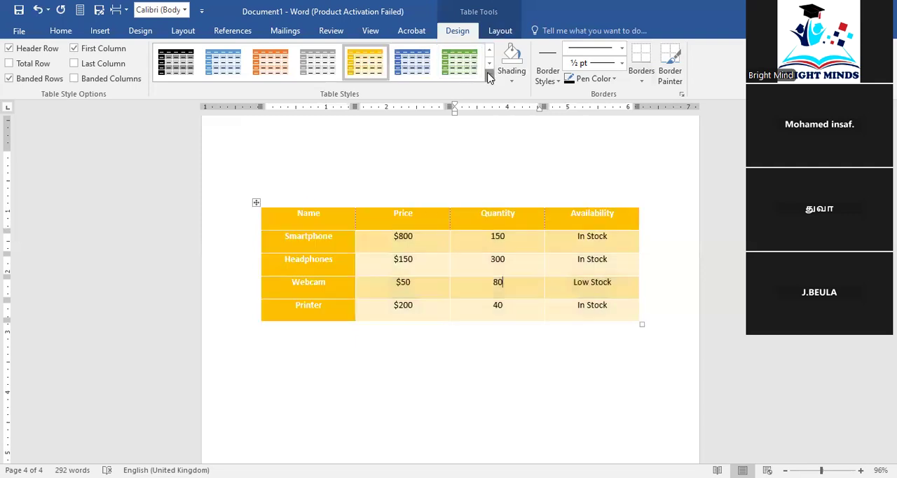
pyautogui.click(490, 77)
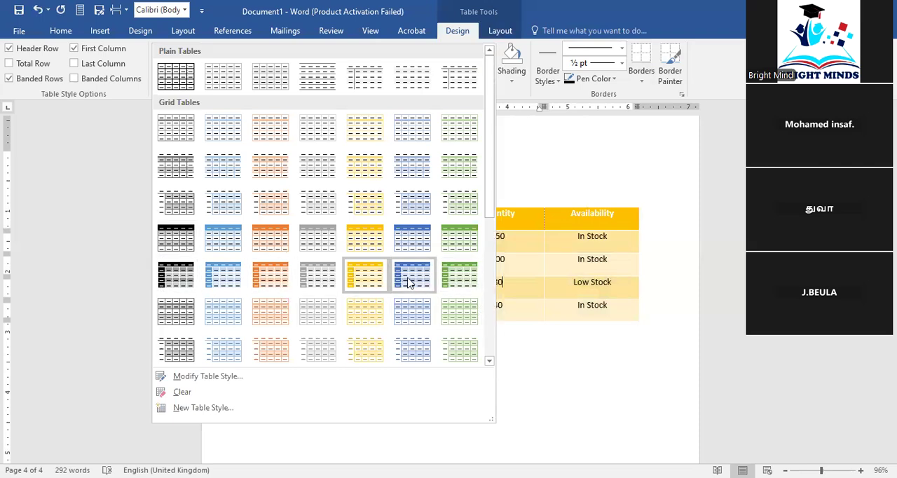
pyautogui.click(558, 342)
pyautogui.click(557, 342)
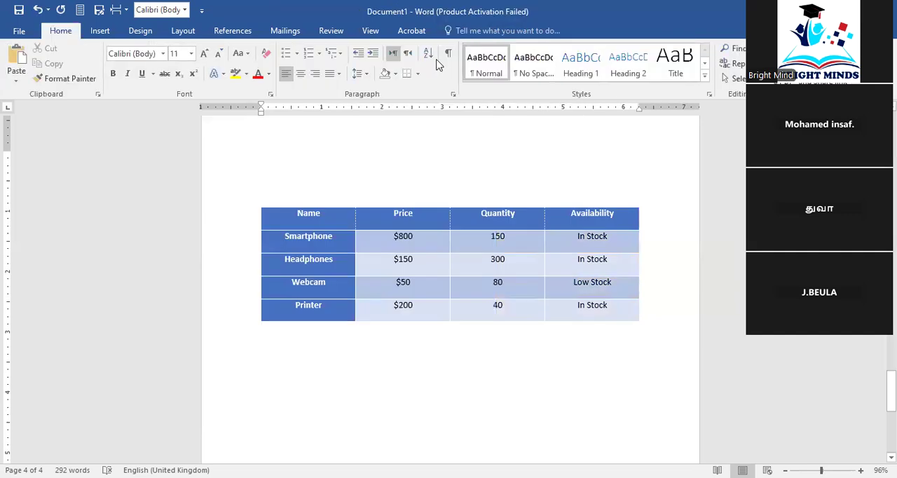
# Turn off the Header Row and First Column style options for the product table
pyautogui.click(473, 210)
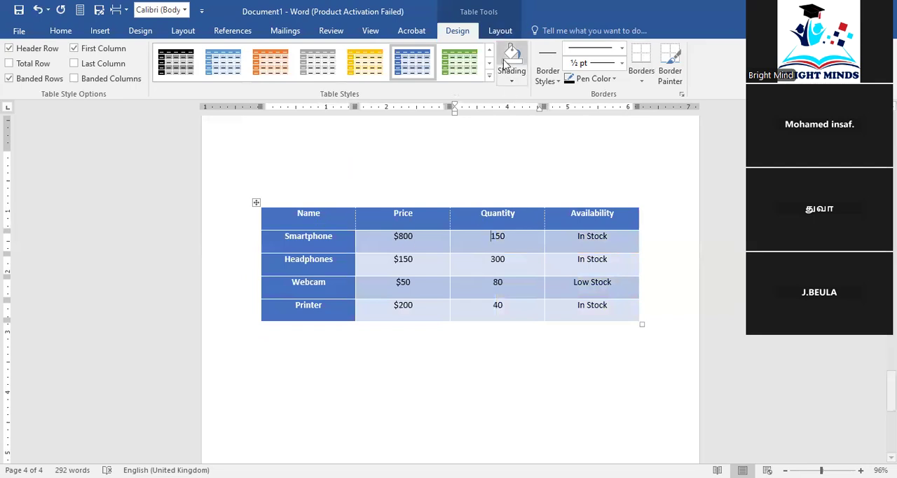
pyautogui.click(490, 76)
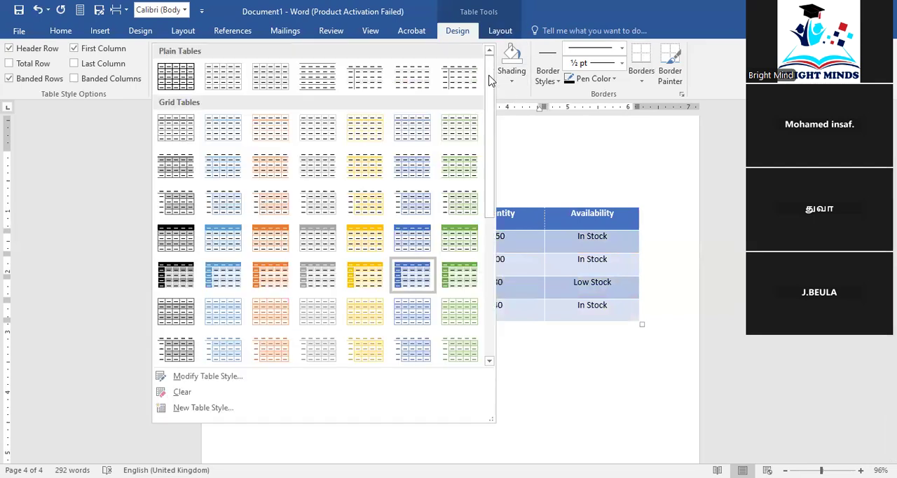
pyautogui.click(510, 140)
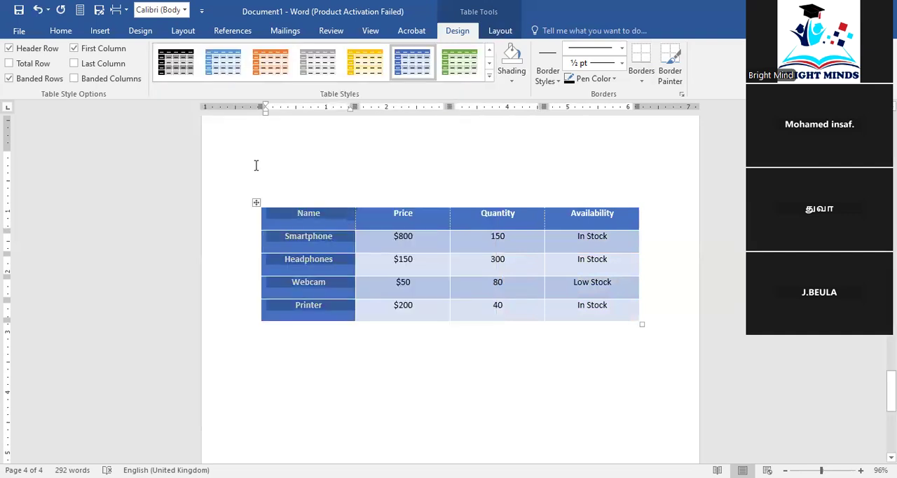
pyautogui.click(10, 48)
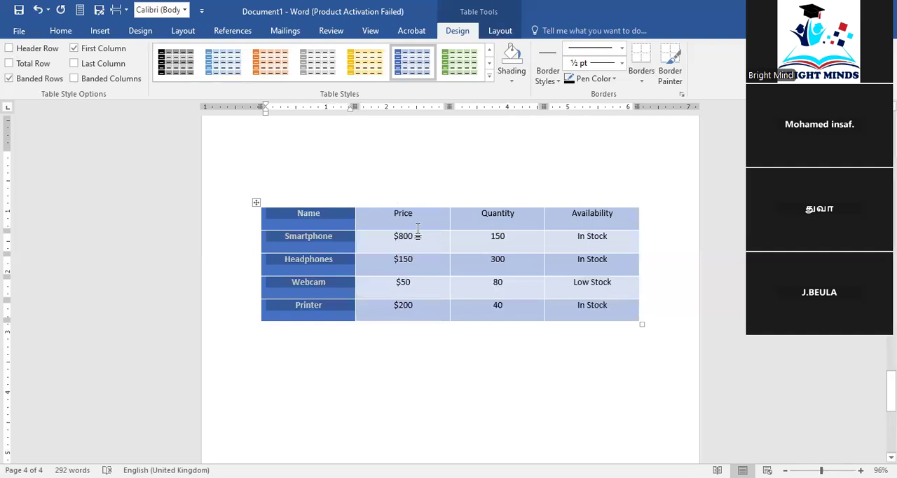
pyautogui.click(74, 48)
pyautogui.click(227, 252)
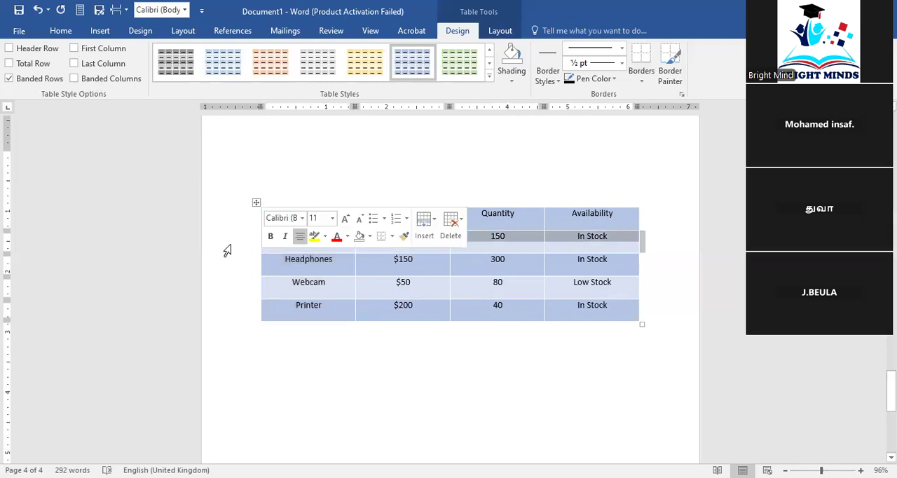
pyautogui.click(401, 360)
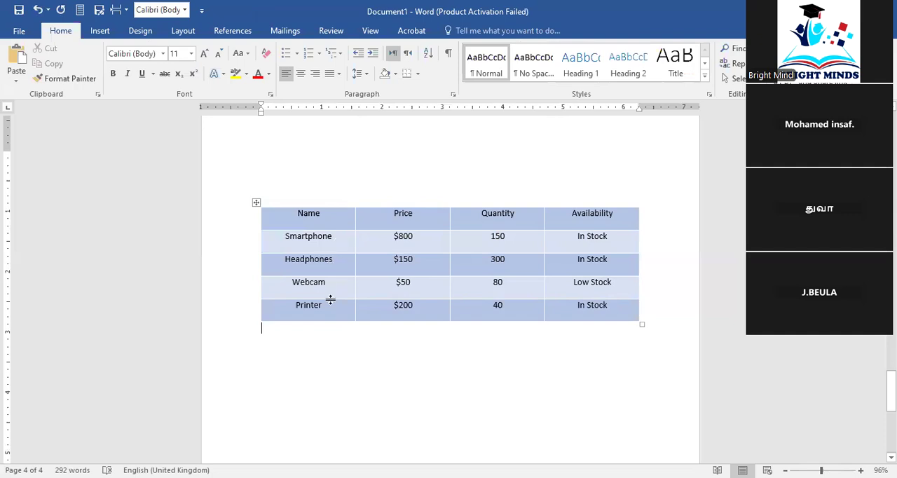
pyautogui.click(330, 310)
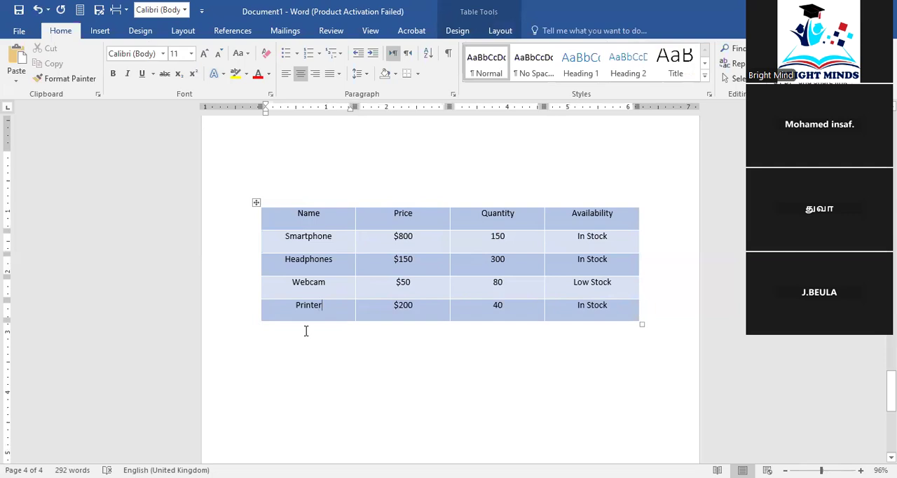
# Undo the header row and first column style option changes on the product table
pyautogui.click(37, 8)
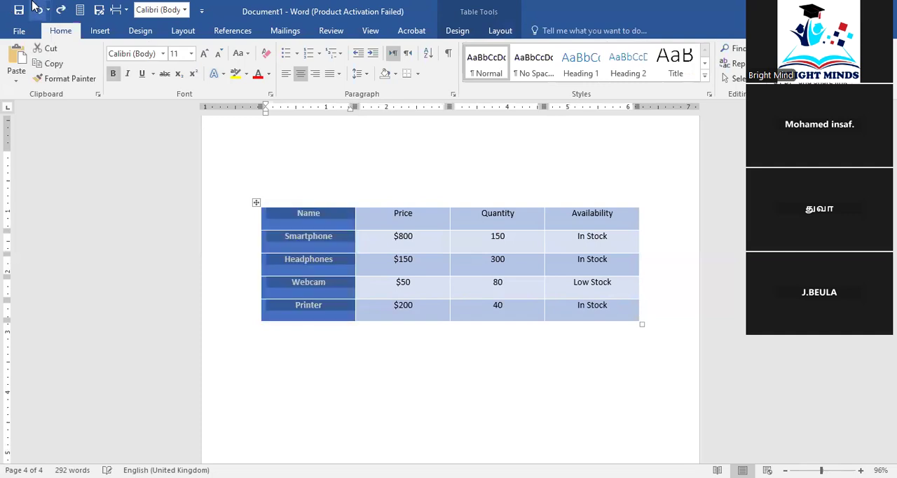
pyautogui.click(37, 8)
pyautogui.click(383, 355)
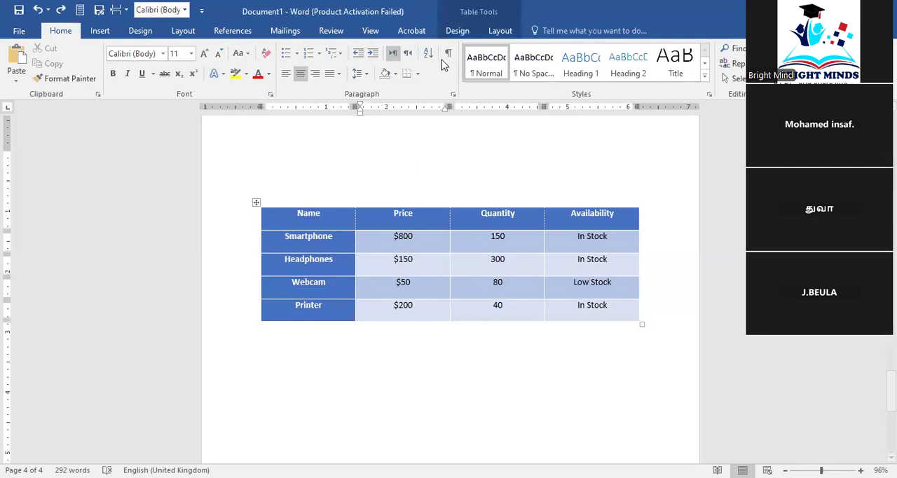
# Choose the blue double solid 1/2 pt border style and apply No Border to the Headphones row's Price cell
pyautogui.click(456, 31)
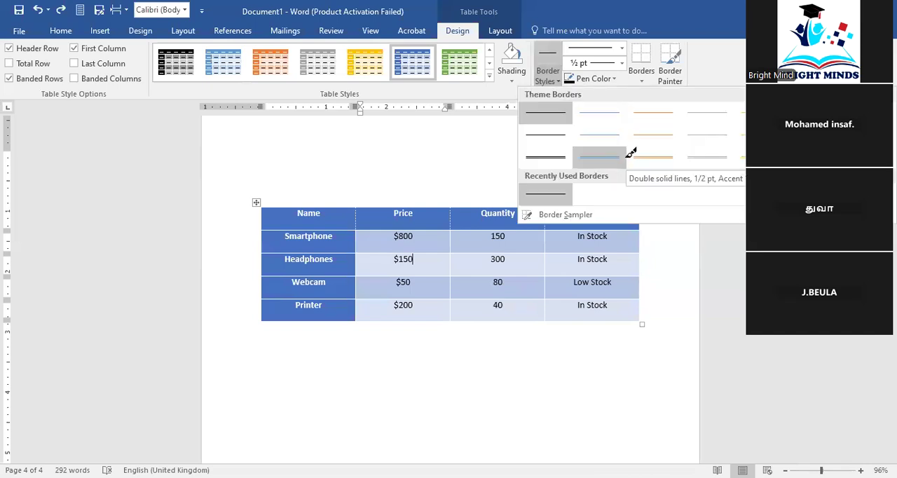
pyautogui.click(626, 155)
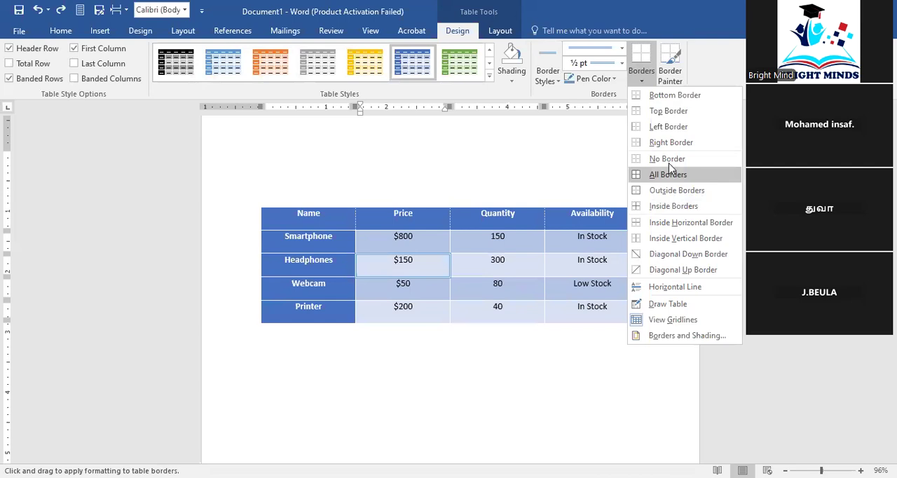
pyautogui.click(623, 369)
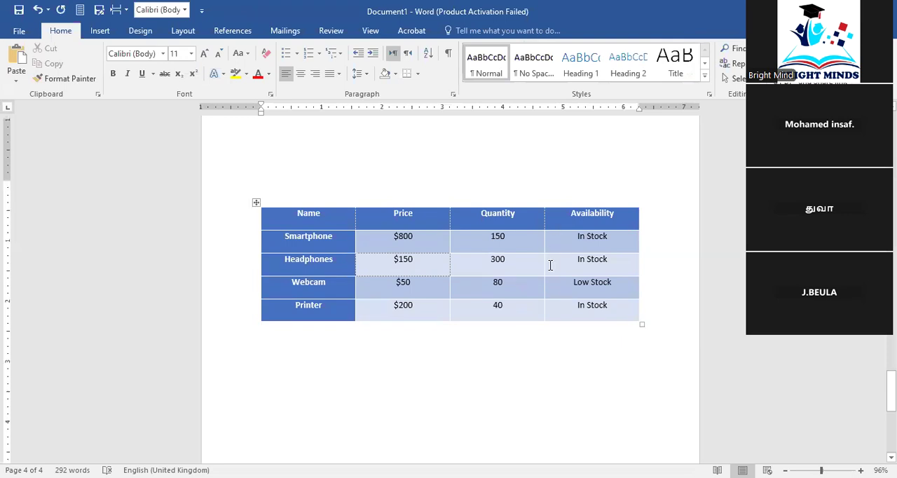
# Examine the product table's cell borders at several zoom levels
pyautogui.scroll(2, 547, 265)
pyautogui.keyDown('ctrl'); pyautogui.scroll(10, 545, 273); pyautogui.keyUp('ctrl')
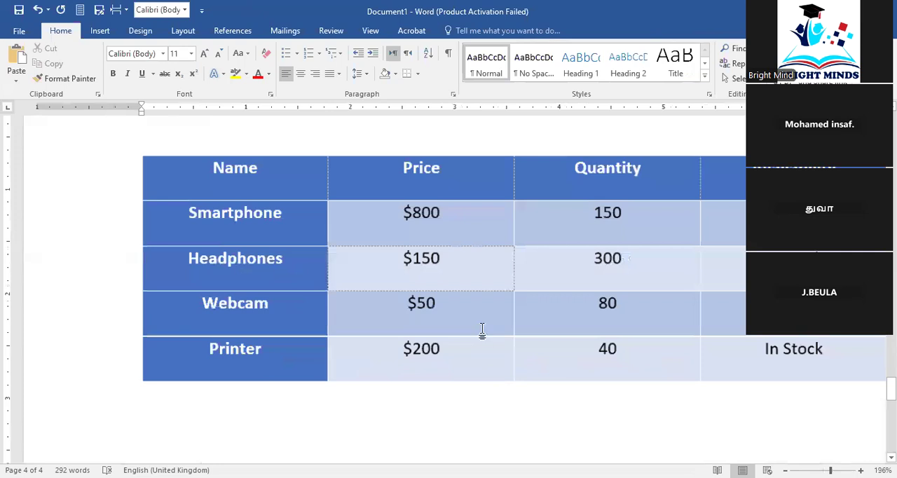
pyautogui.keyDown('ctrl'); pyautogui.scroll(2, 482, 329); pyautogui.keyUp('ctrl')
pyautogui.keyDown('ctrl'); pyautogui.scroll(-14, 482, 328); pyautogui.keyUp('ctrl')
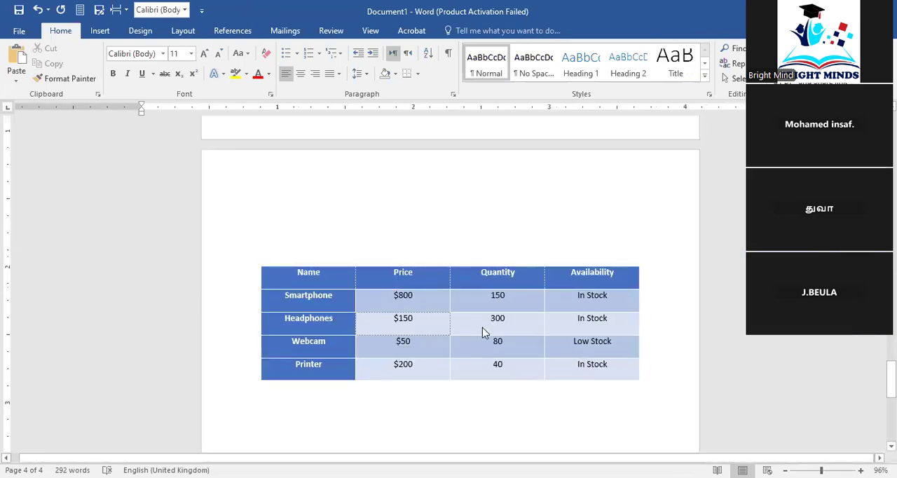
pyautogui.keyDown('ctrl'); pyautogui.scroll(1, 483, 317); pyautogui.keyUp('ctrl')
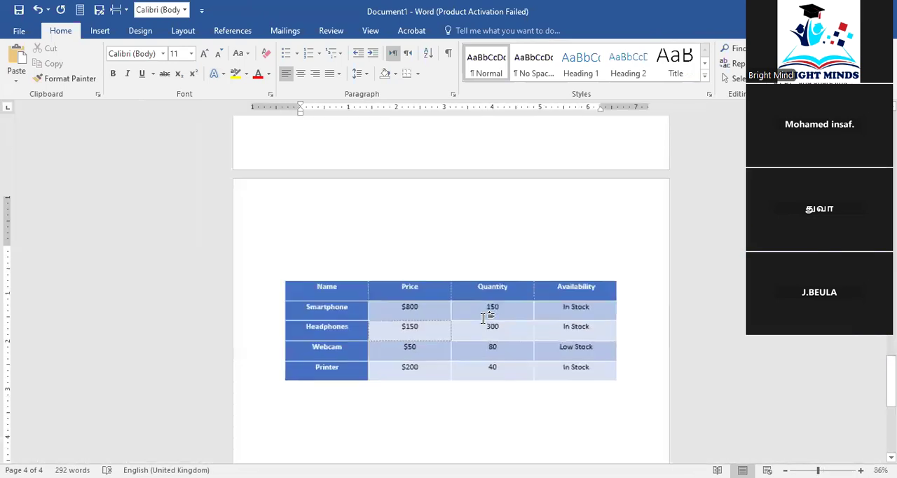
pyautogui.keyDown('ctrl'); pyautogui.scroll(2, 484, 318); pyautogui.keyUp('ctrl')
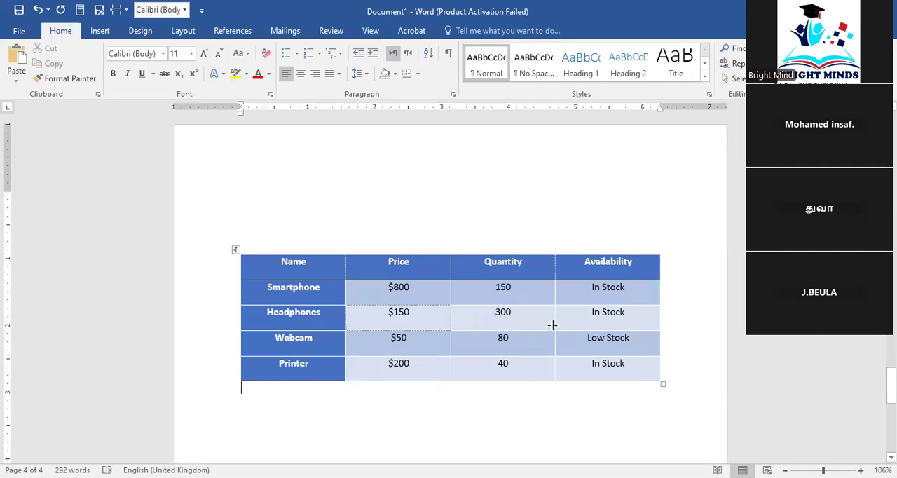
pyautogui.scroll(-2, 534, 306)
pyautogui.scroll(2, 541, 305)
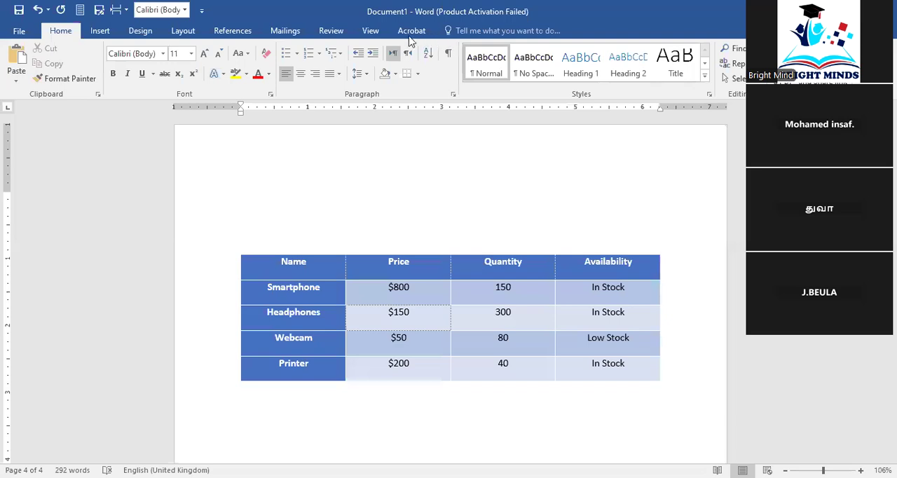
pyautogui.click(111, 30)
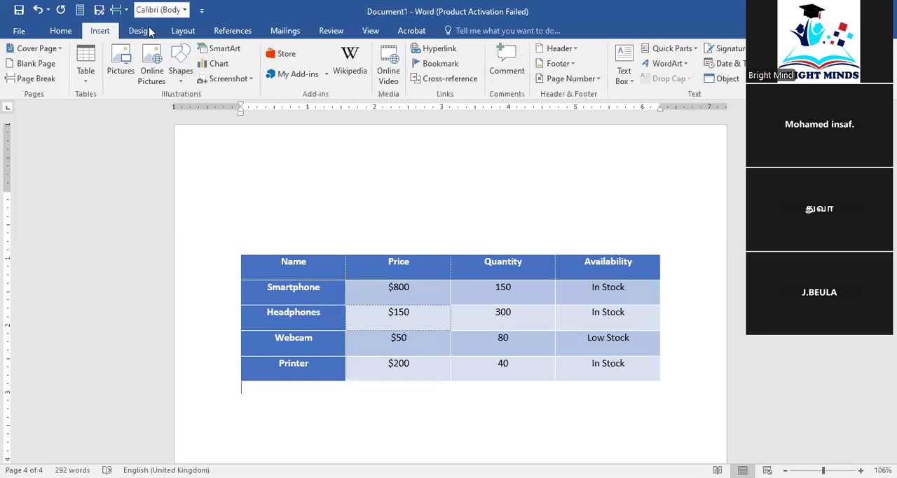
pyautogui.click(387, 289)
pyautogui.click(459, 32)
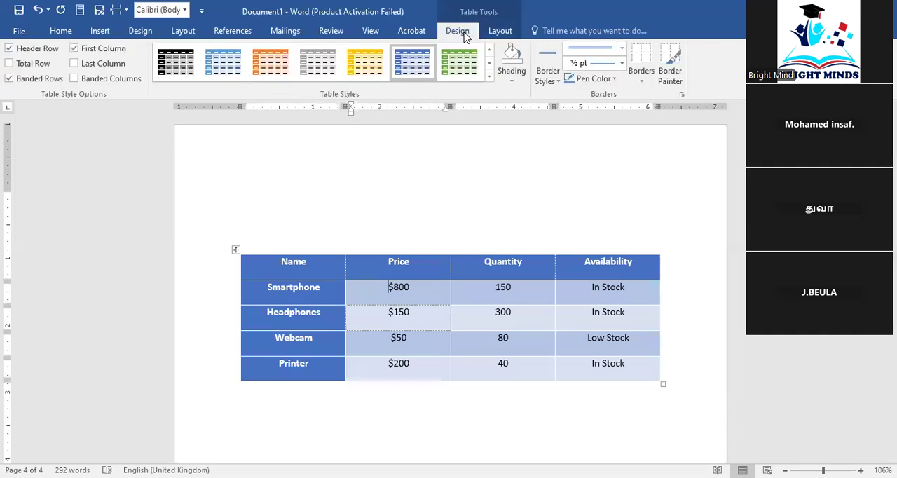
pyautogui.click(512, 81)
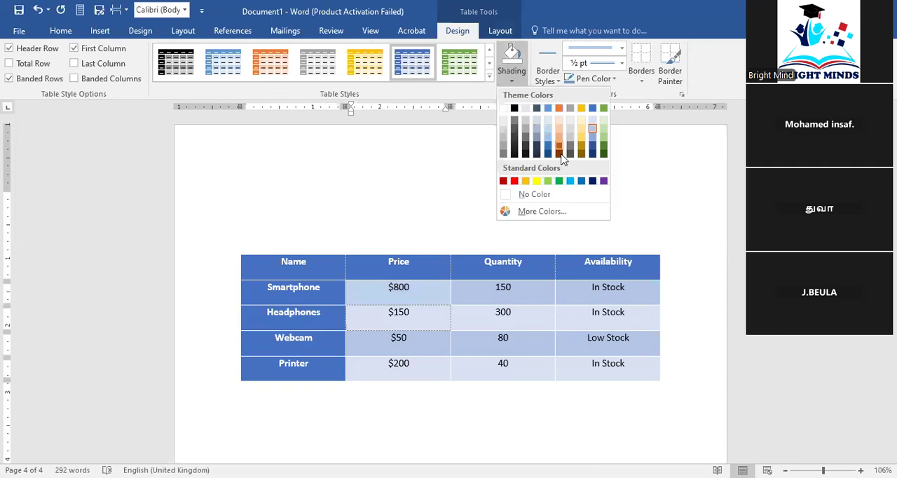
pyautogui.click(435, 193)
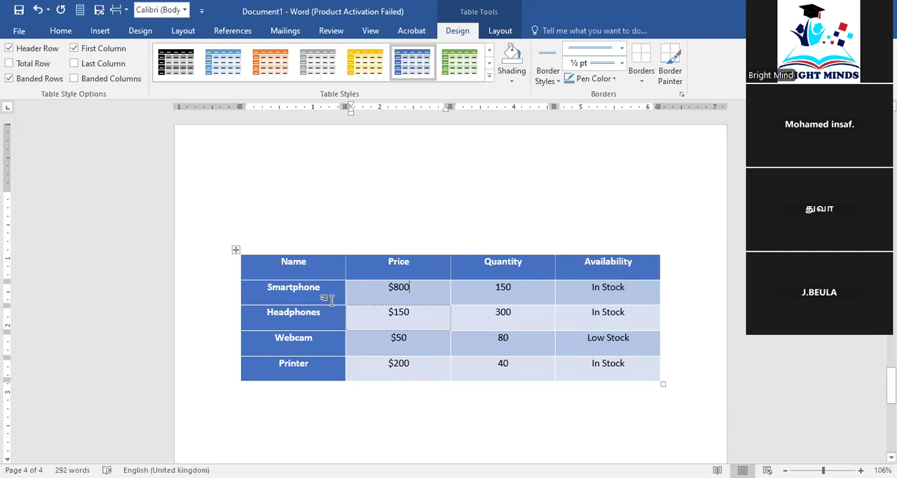
# Shade the Headphones name cell with the near-black theme colour
pyautogui.moveTo(297, 318); pyautogui.dragTo(327, 316)
pyautogui.click(519, 82)
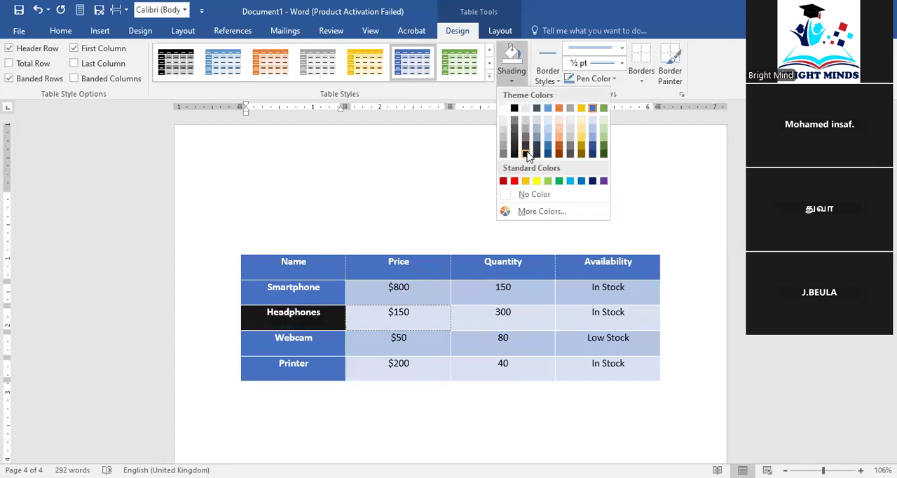
pyautogui.click(429, 206)
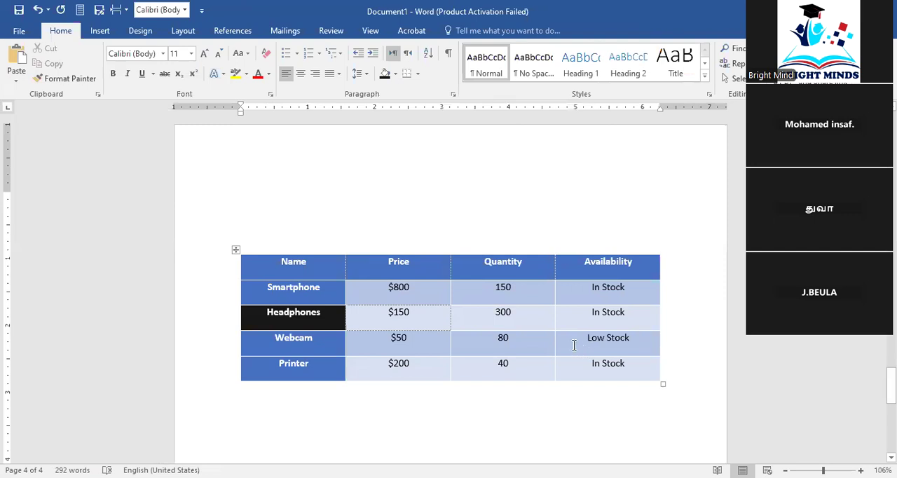
# Shade the Webcam row's Low Stock cell with the standard light green colour
pyautogui.moveTo(586, 337); pyautogui.dragTo(630, 339)
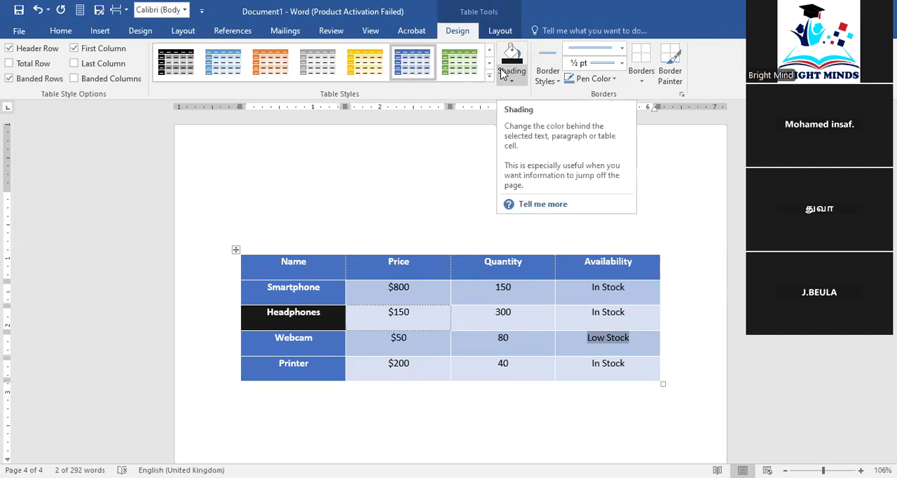
pyautogui.click(501, 74)
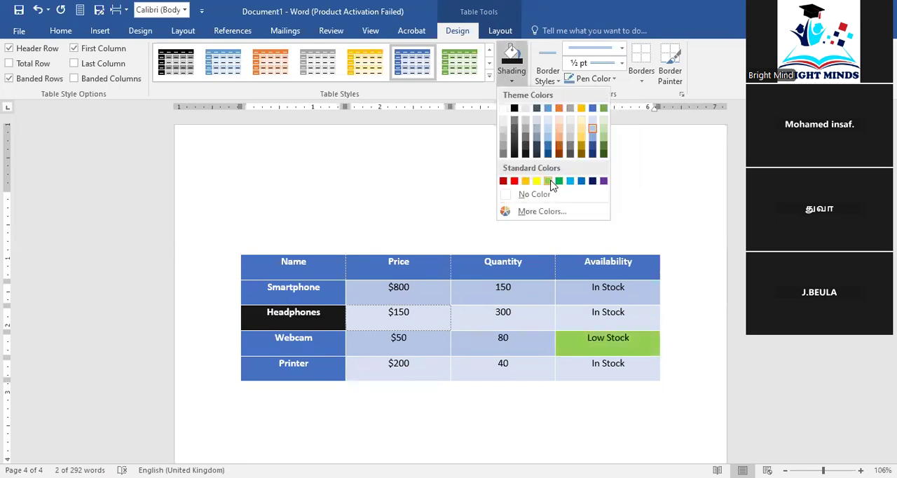
pyautogui.click(549, 181)
pyautogui.click(474, 200)
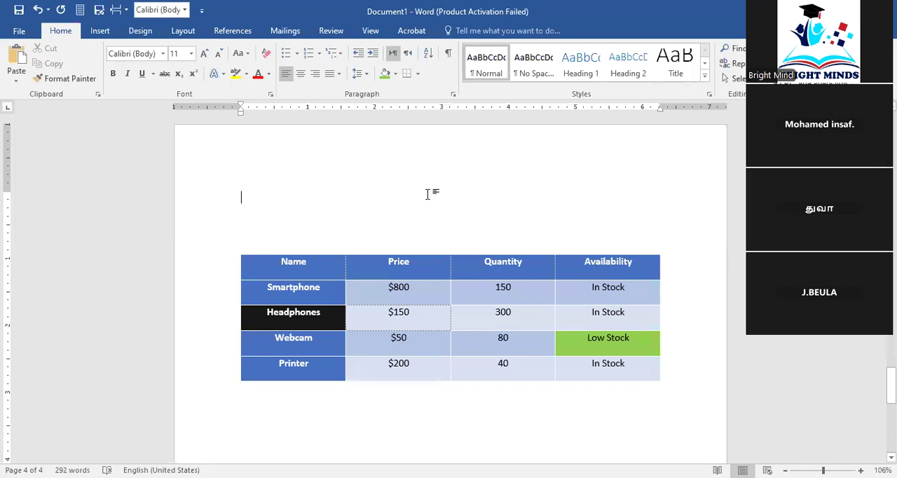
# Place the insertion point below the product table and add two blank lines
pyautogui.click(494, 338)
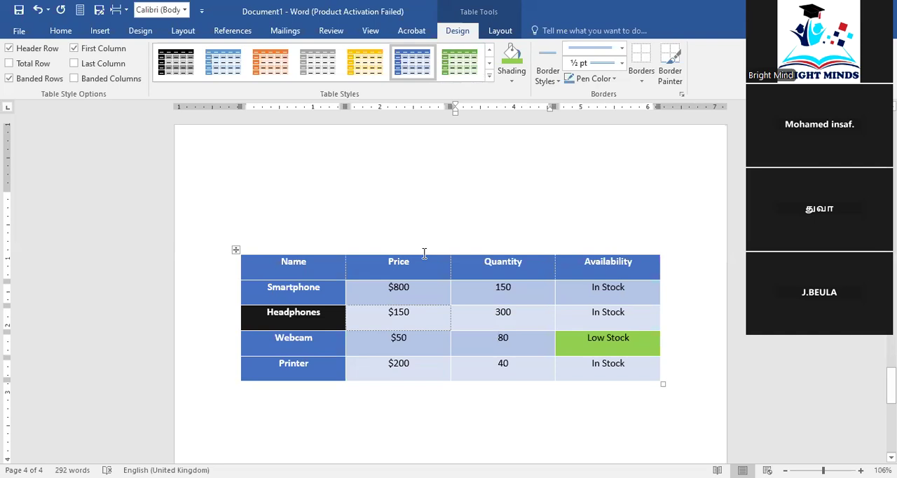
pyautogui.moveTo(438, 252)
pyautogui.click(99, 30)
pyautogui.scroll(-5, 297, 293)
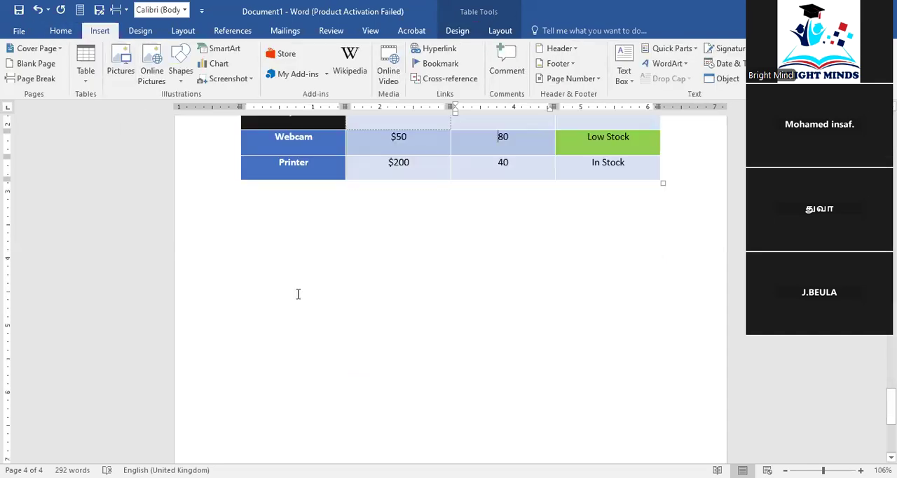
pyautogui.click(296, 293)
pyautogui.press('Return')
pyautogui.press('Return')
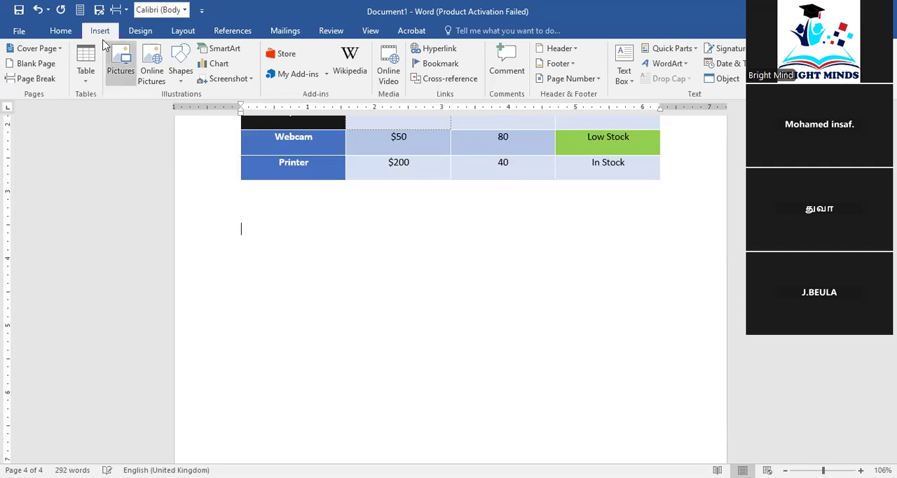
pyautogui.click(70, 35)
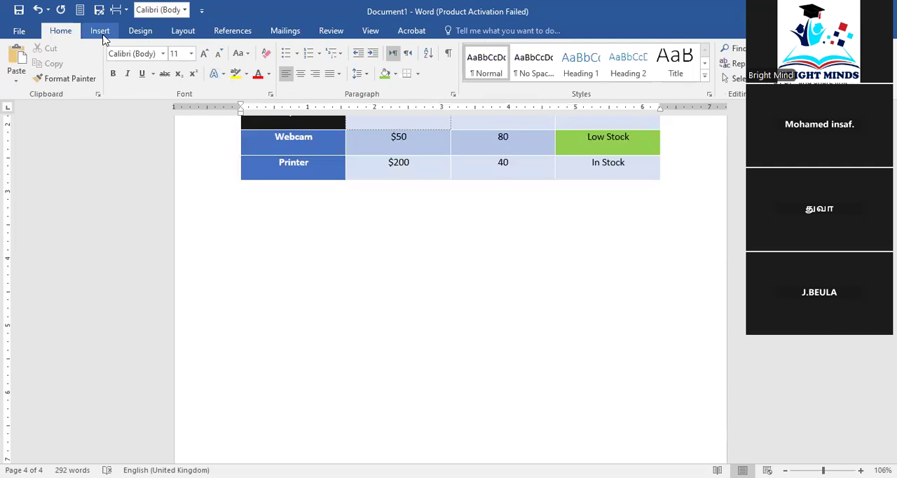
pyautogui.click(103, 32)
pyautogui.click(65, 39)
pyautogui.click(103, 30)
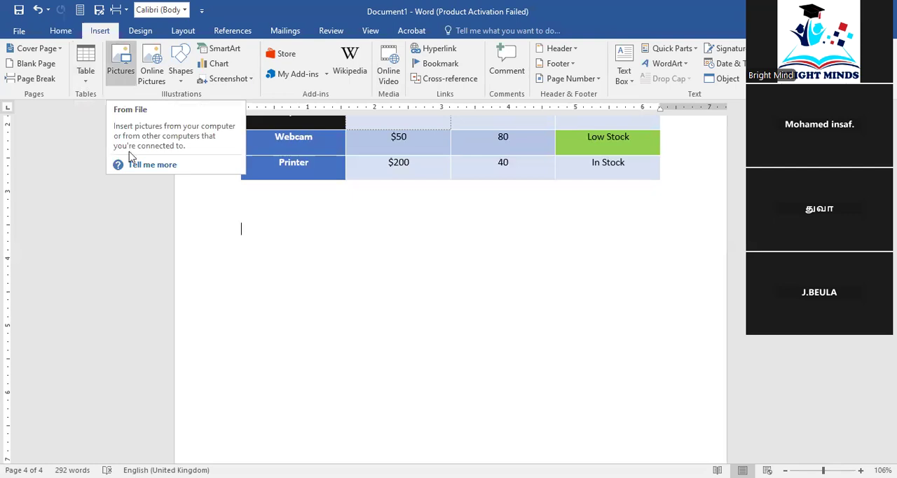
pyautogui.click(121, 77)
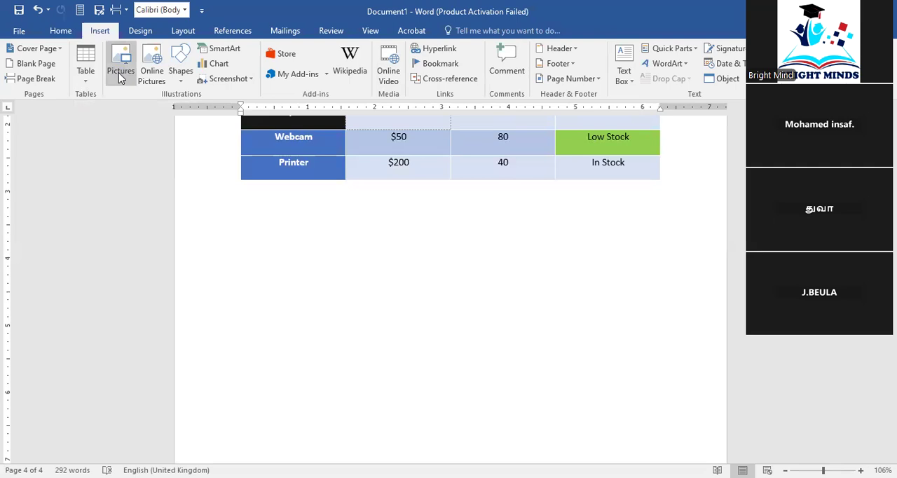
pyautogui.click(119, 77)
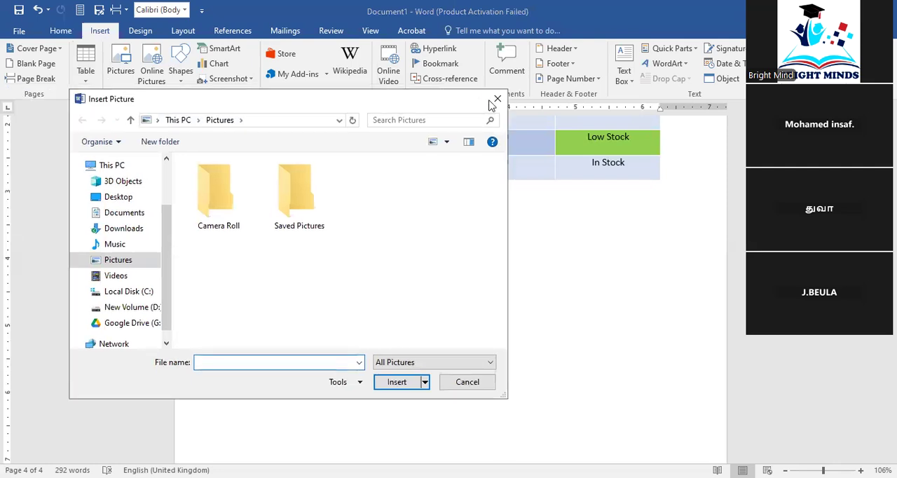
pyautogui.press('Escape')
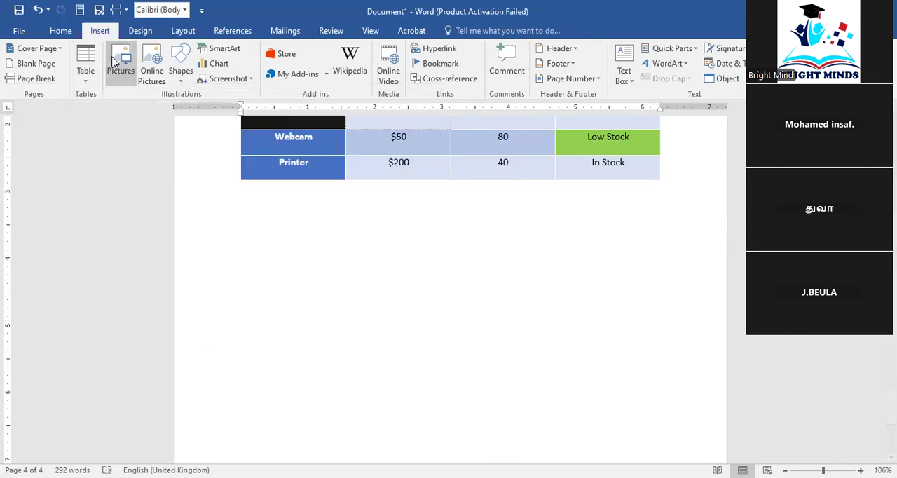
# Insert the picture w2 from the Downloads folder below the product table
pyautogui.click(115, 63)
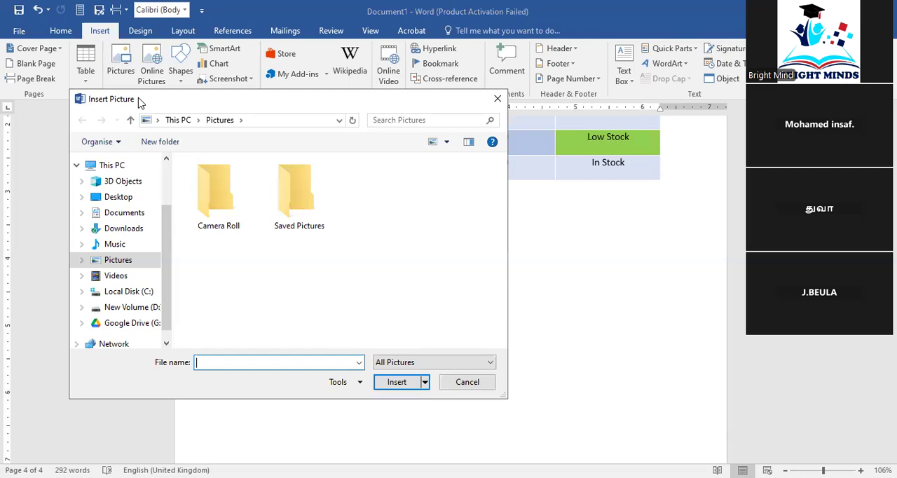
pyautogui.click(134, 232)
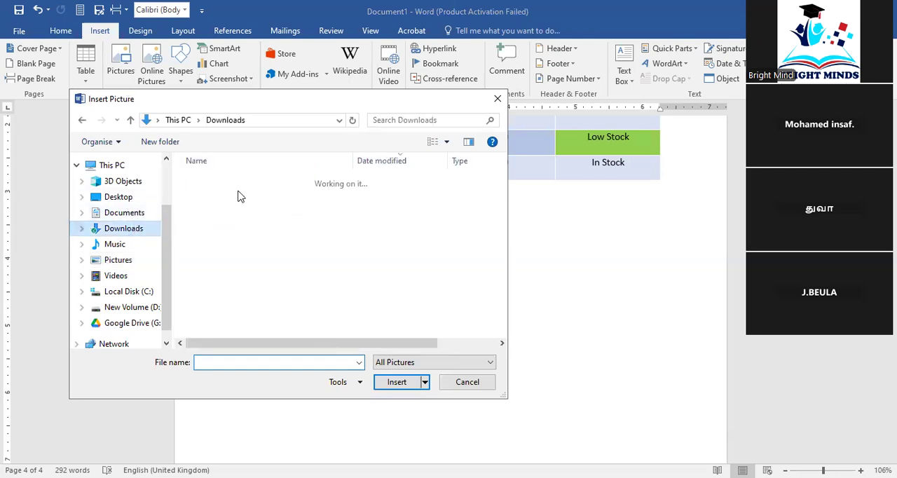
pyautogui.click(242, 201)
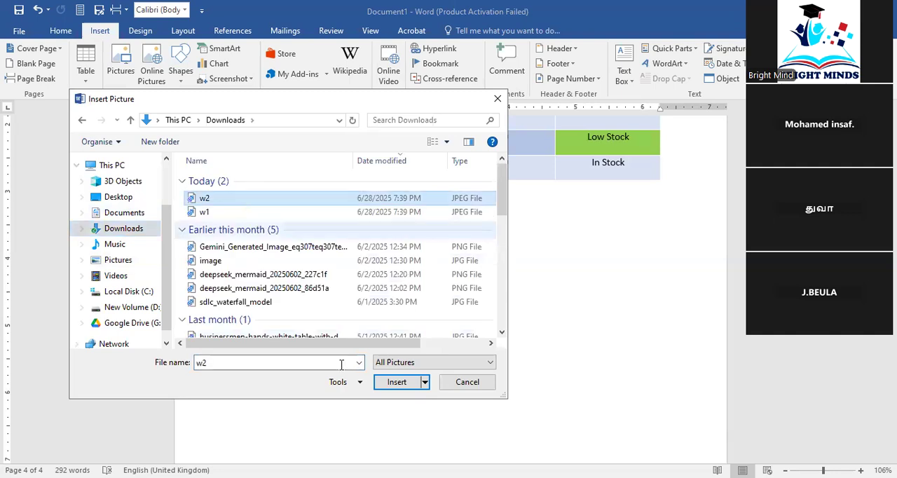
pyautogui.click(412, 385)
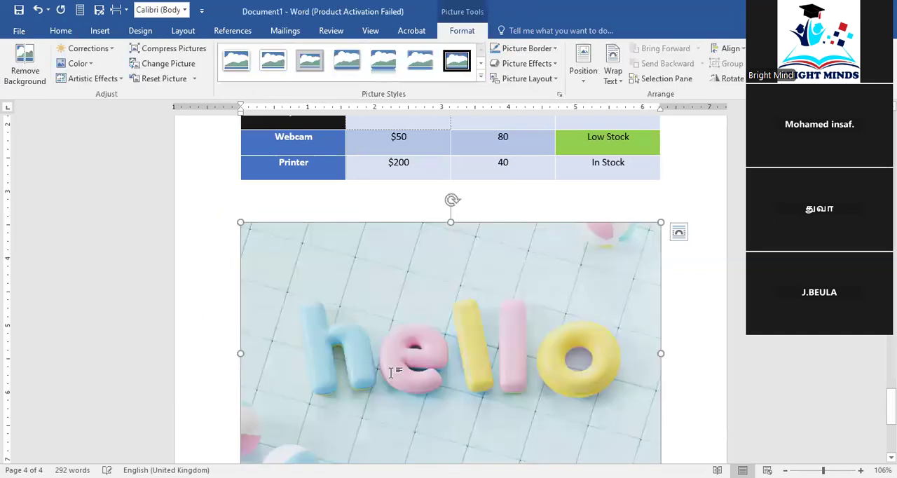
pyautogui.scroll(-2, 391, 375)
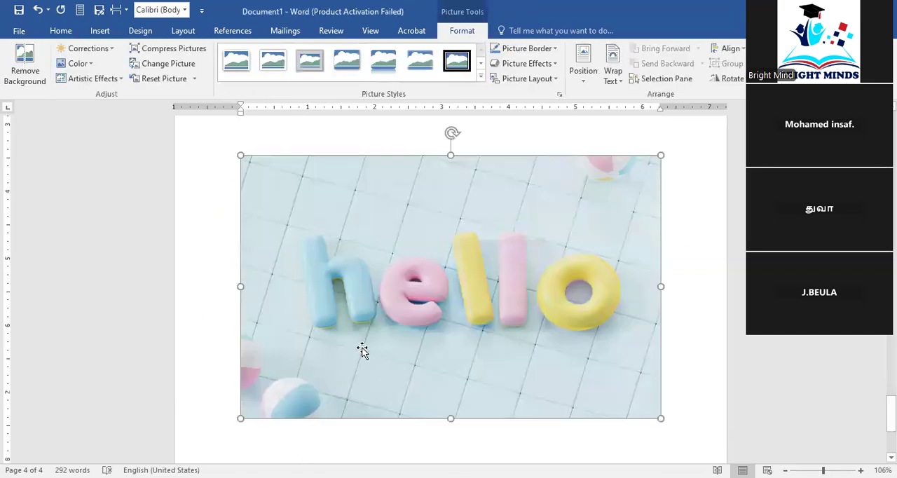
pyautogui.scroll(1, 199, 275)
pyautogui.click(200, 276)
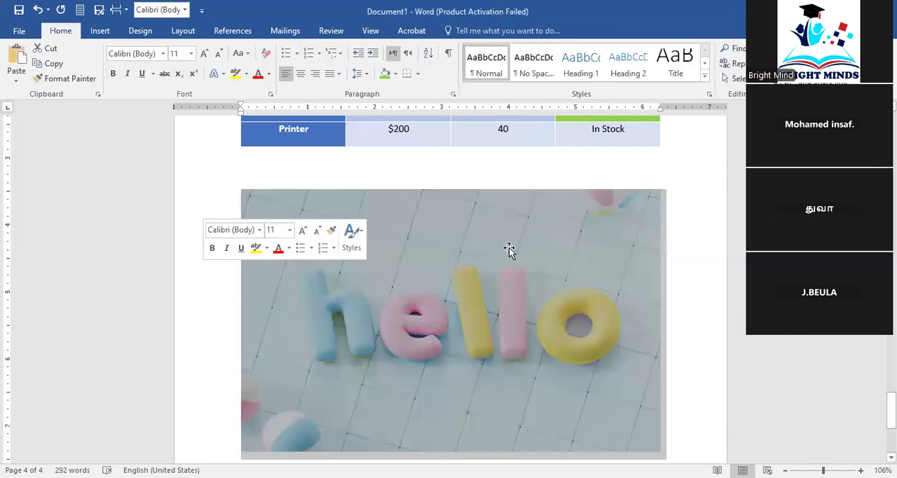
# Replace the selected hello picture with the picture w1 from the Downloads folder
pyautogui.click(551, 271)
pyautogui.click(100, 33)
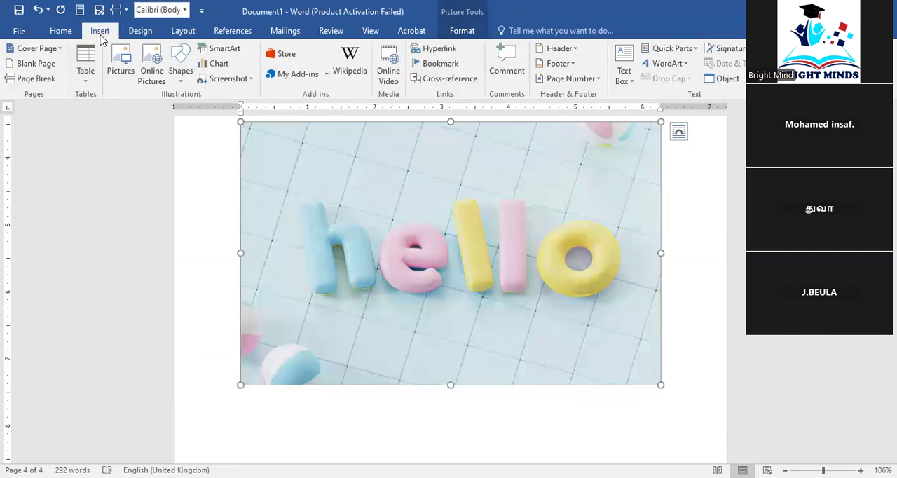
pyautogui.click(121, 70)
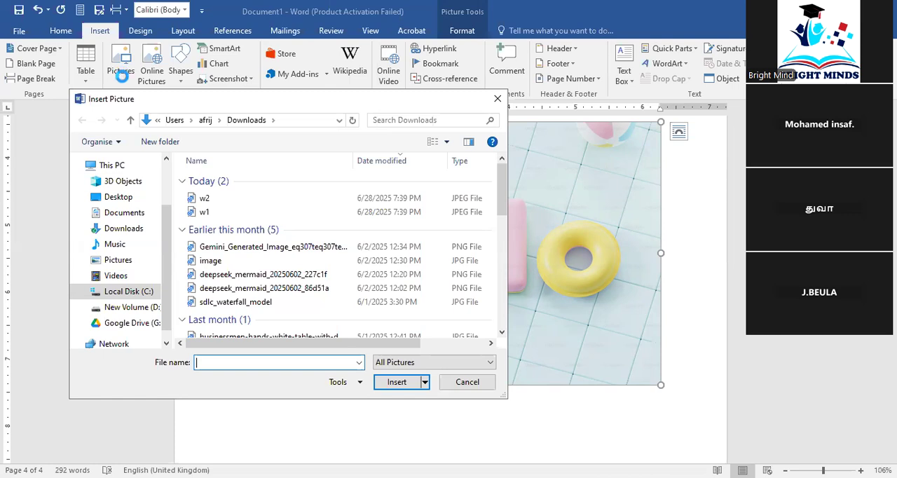
pyautogui.click(239, 213)
pyautogui.click(397, 389)
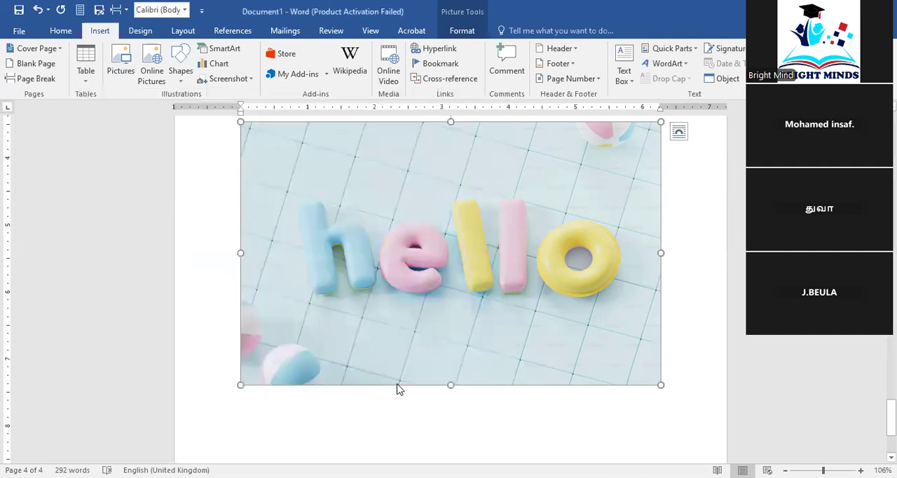
pyautogui.press('Delete')
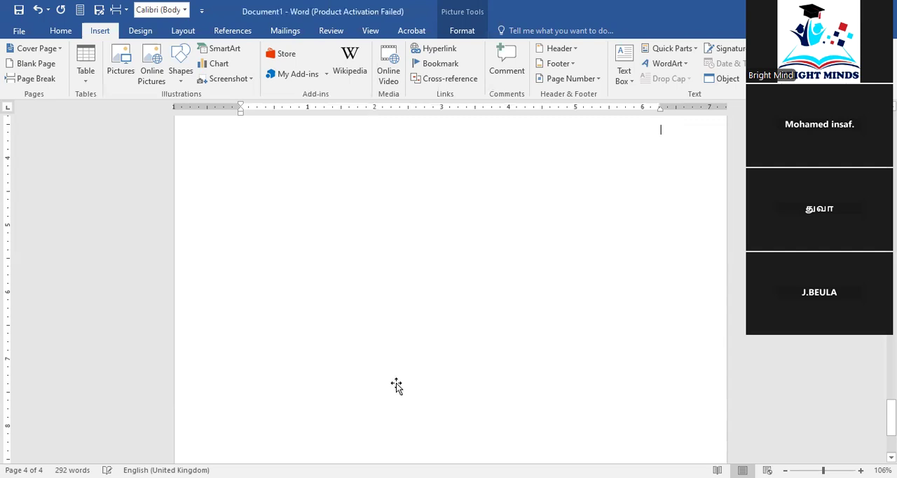
pyautogui.hotkey('ctrl', 'z')
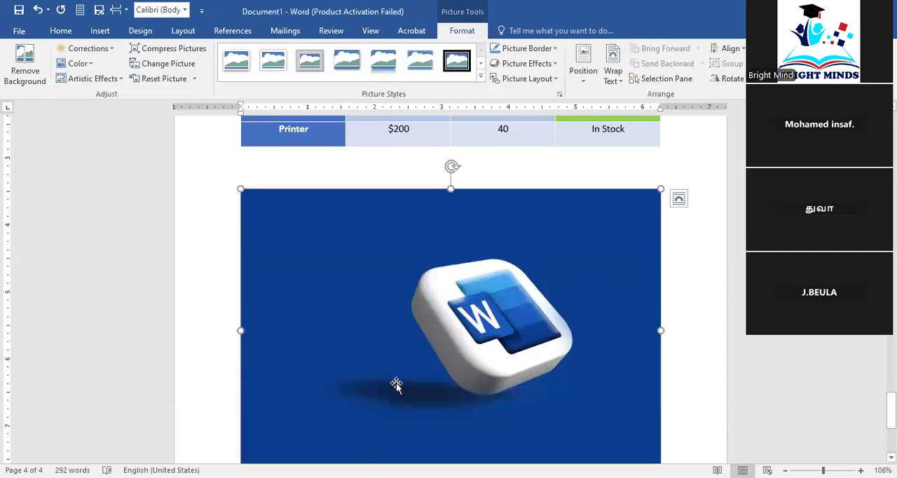
pyautogui.scroll(-1, 395, 384)
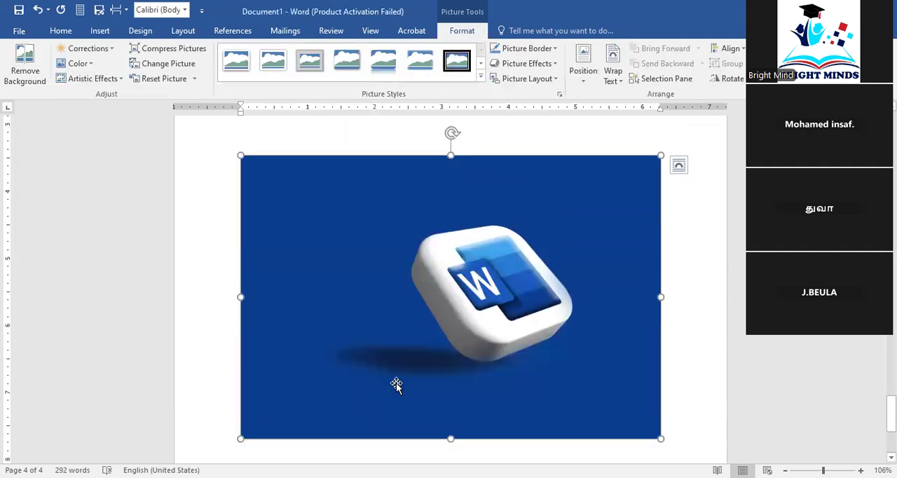
# Copy the Word logo picture below the product table
pyautogui.click(110, 34)
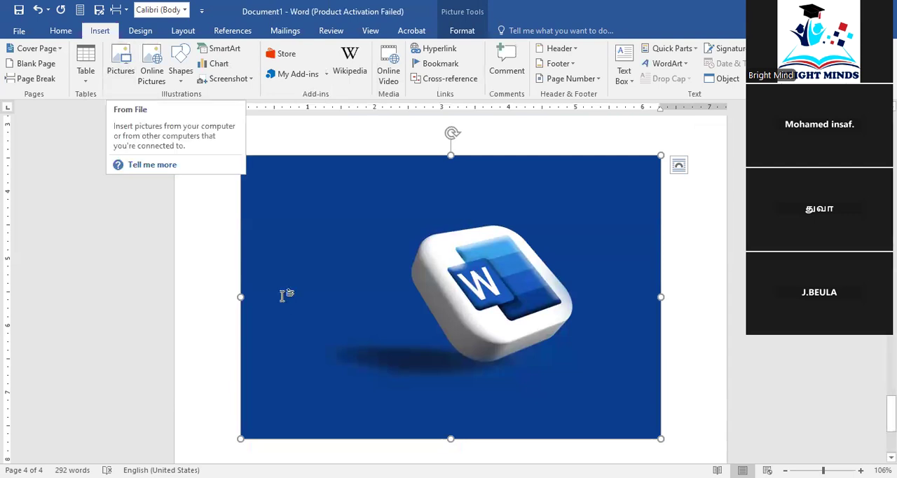
pyautogui.scroll(7, 400, 441)
pyautogui.scroll(6, 413, 345)
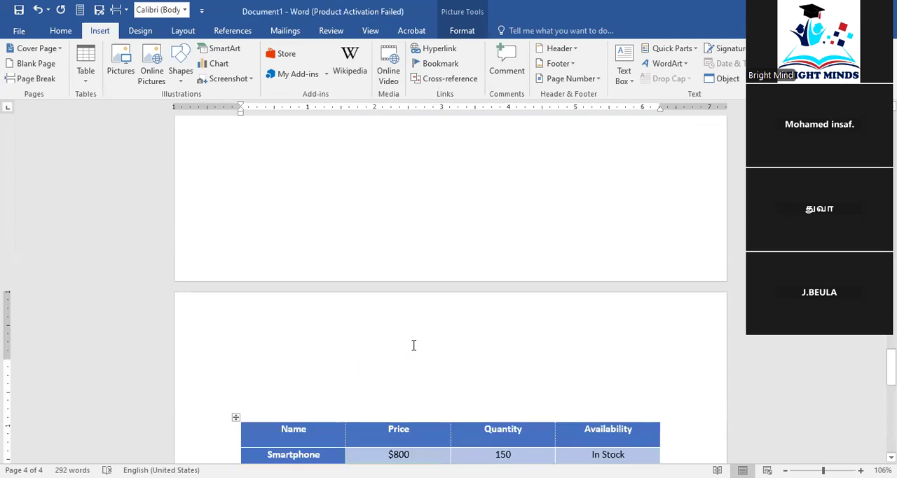
pyautogui.scroll(3, 413, 344)
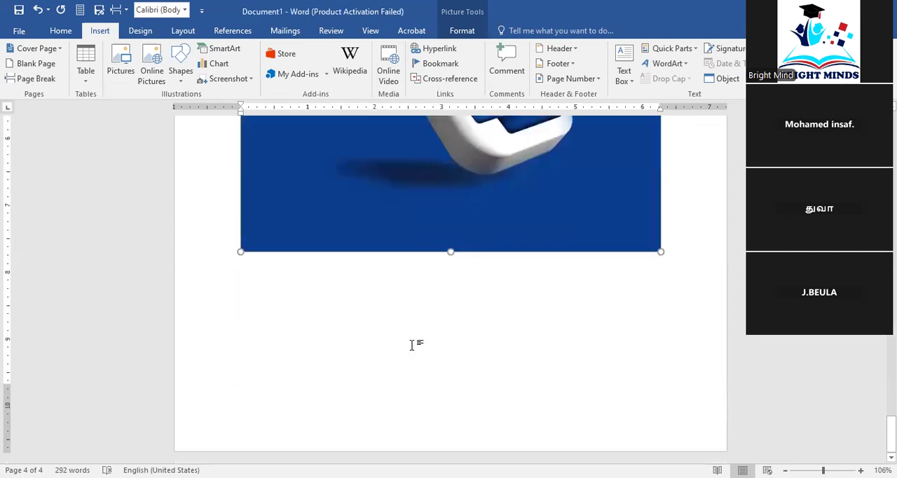
pyautogui.scroll(3, 412, 345)
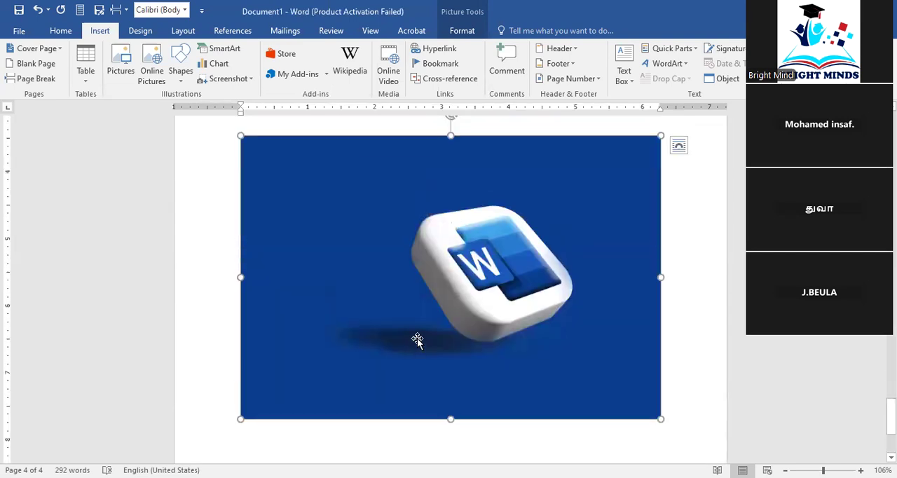
pyautogui.rightClick(418, 341)
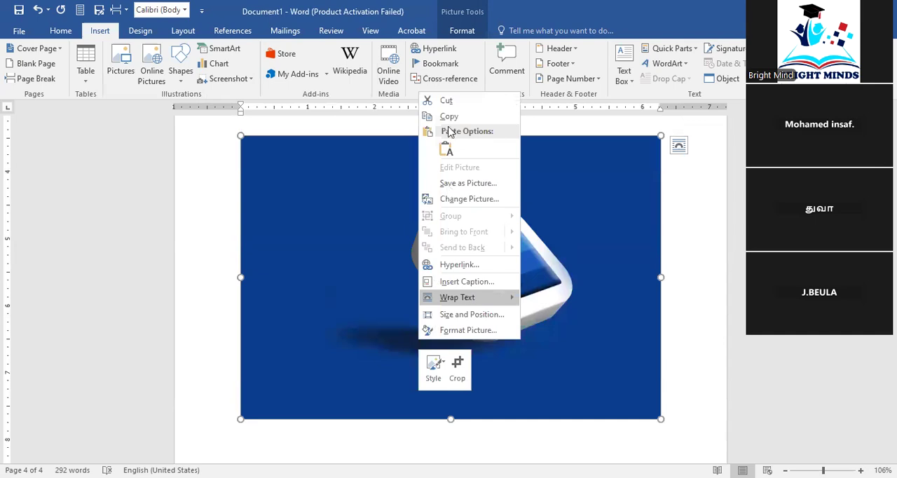
# Add blank lines after the Word logo picture to reach a new page and paste the copied picture there
pyautogui.scroll(-3, 404, 290)
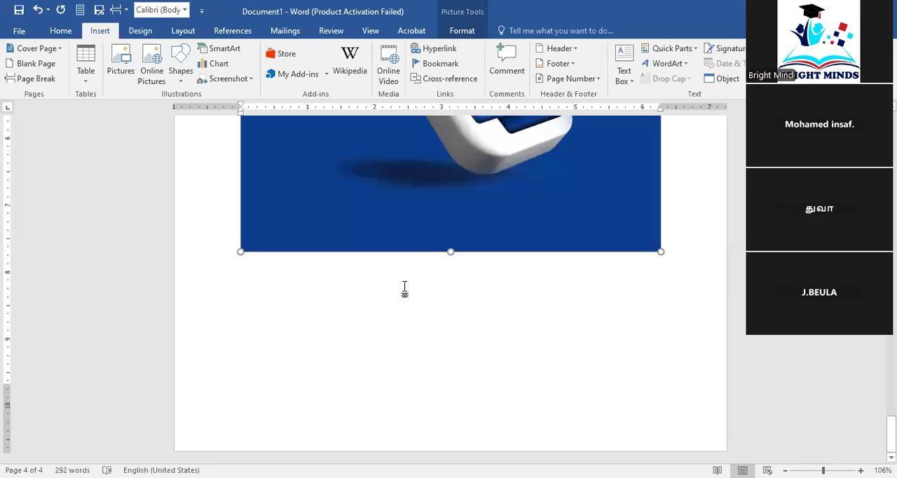
pyautogui.click(692, 253)
pyautogui.press('Return')
pyautogui.press('Return')
pyautogui.press('Return')
pyautogui.press('Return')
pyautogui.press('Return')
pyautogui.press('Return')
pyautogui.press('Return')
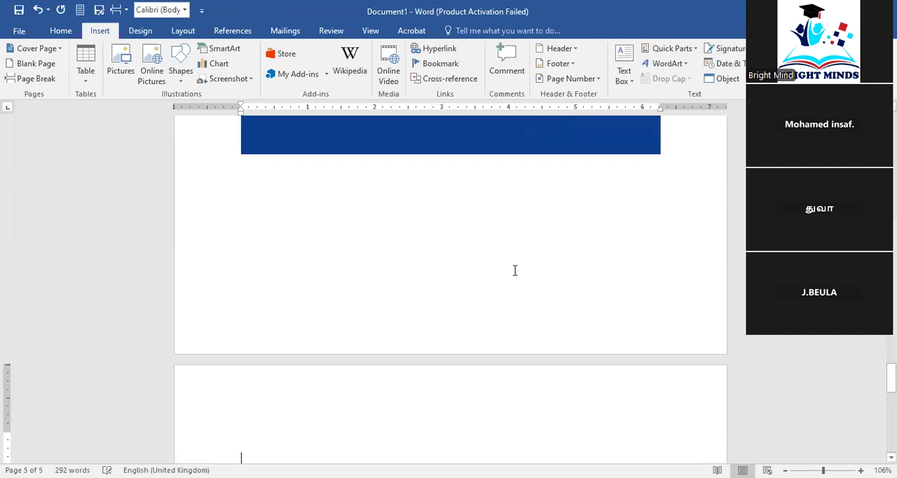
pyautogui.scroll(-2, 493, 291)
pyautogui.scroll(-3, 493, 291)
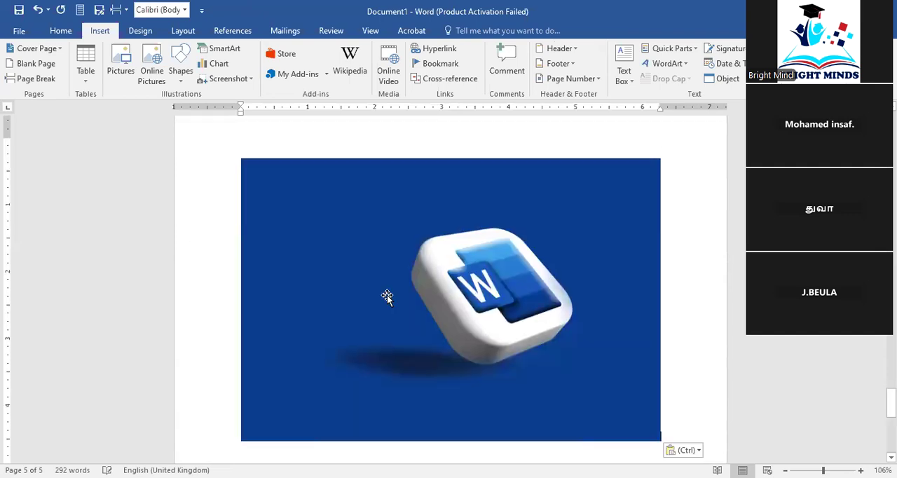
pyautogui.scroll(2, 370, 279)
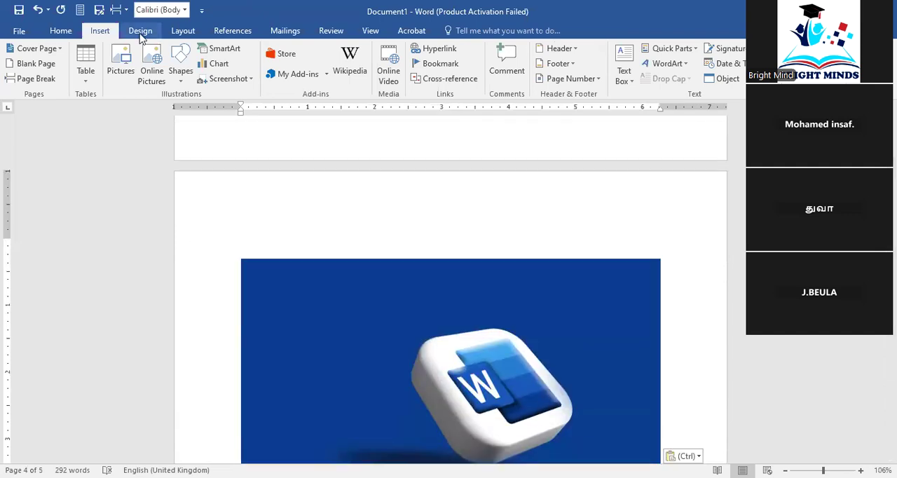
pyautogui.click(126, 69)
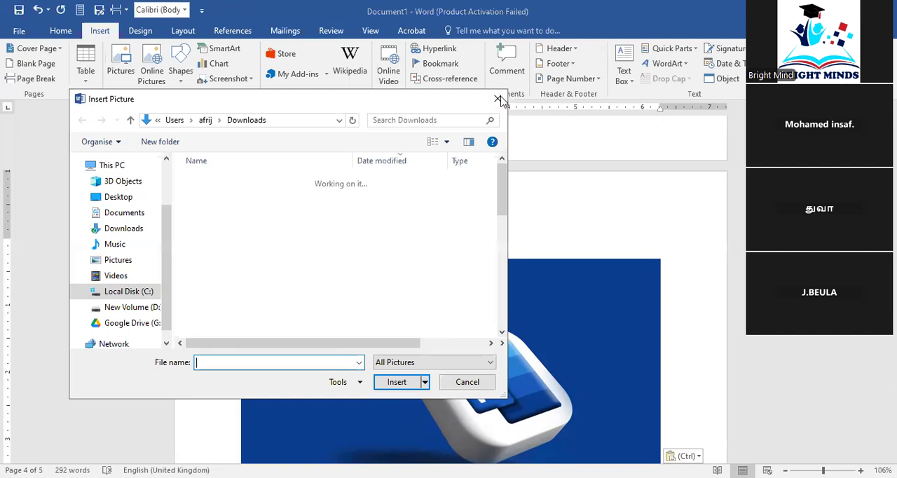
pyautogui.click(498, 99)
pyautogui.scroll(-3, 430, 344)
pyautogui.scroll(1, 430, 344)
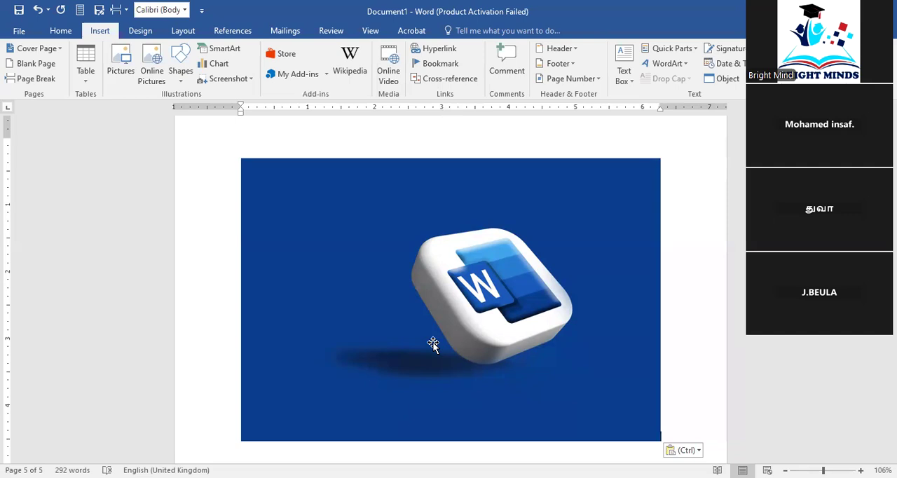
pyautogui.scroll(-3, 436, 320)
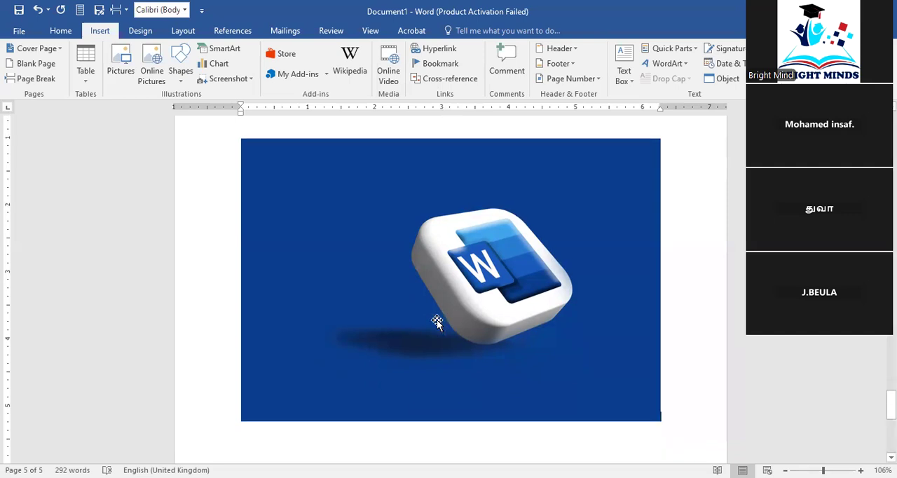
pyautogui.scroll(3, 436, 321)
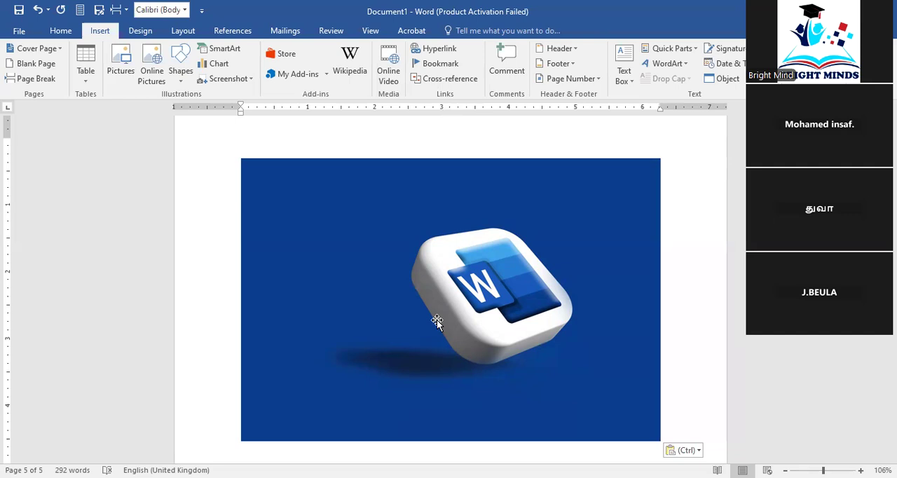
pyautogui.scroll(-1, 437, 319)
pyautogui.scroll(1, 437, 319)
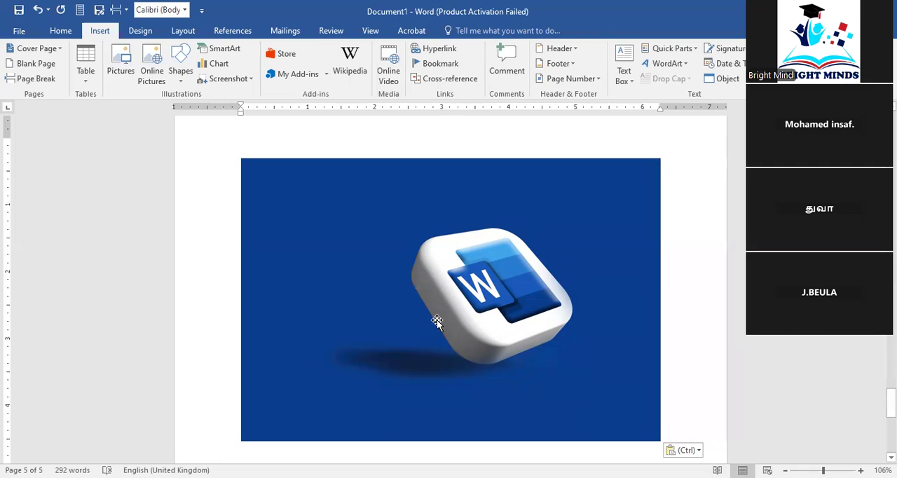
pyautogui.scroll(-1, 437, 320)
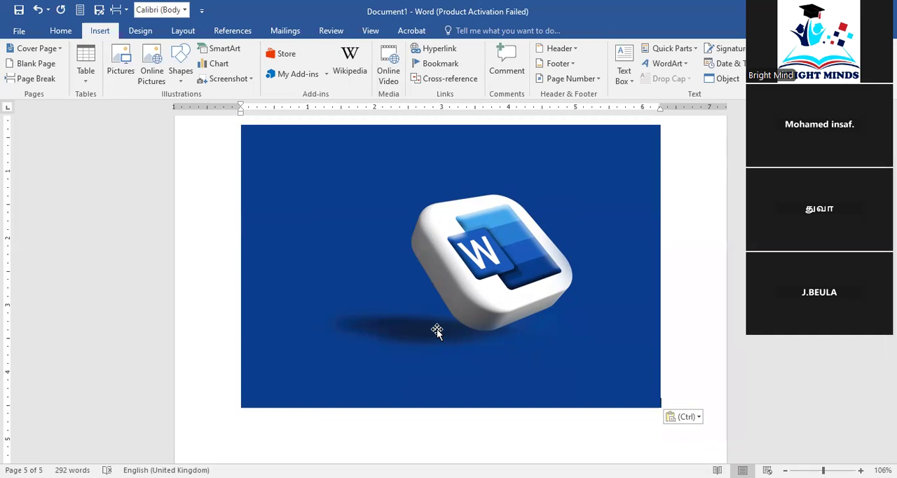
# Compare the pasted Word logo picture on the last page with the original on the page before
pyautogui.scroll(-3, 421, 330)
pyautogui.scroll(6, 421, 330)
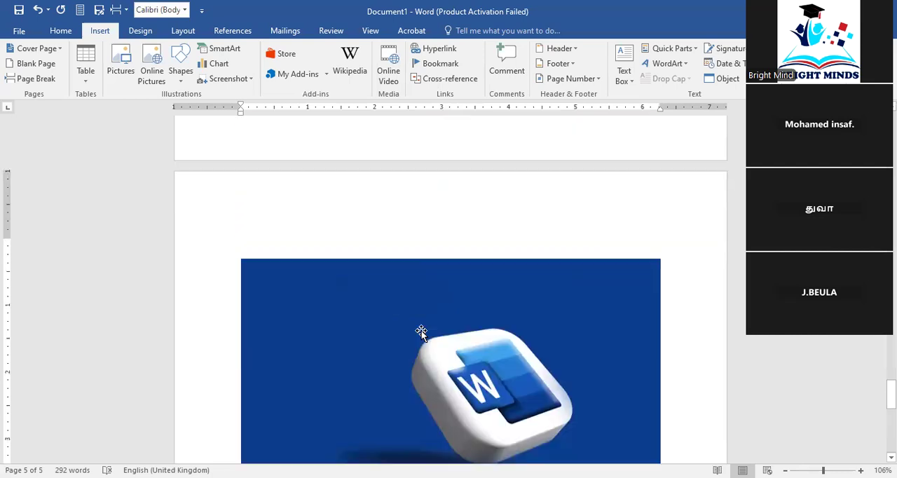
pyautogui.scroll(-3, 418, 328)
pyautogui.scroll(3, 419, 331)
pyautogui.scroll(-3, 419, 331)
pyautogui.scroll(3, 418, 332)
pyautogui.scroll(-3, 418, 331)
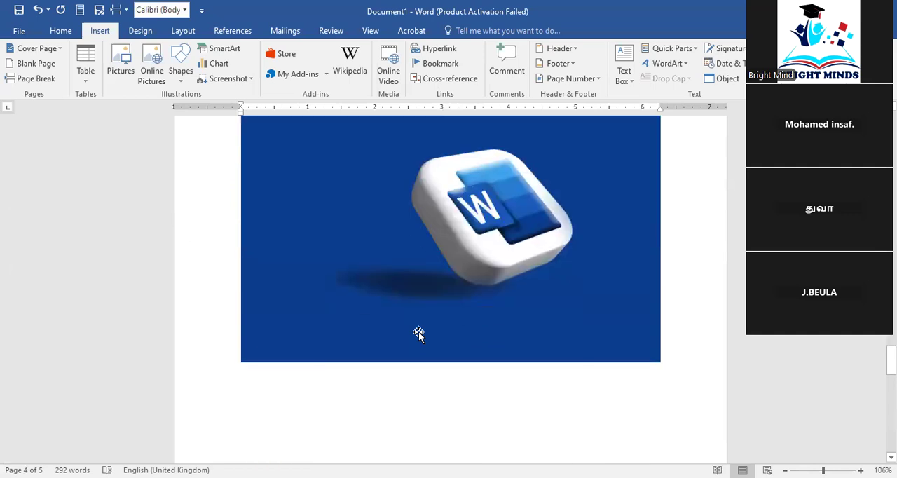
pyautogui.scroll(-3, 418, 332)
pyautogui.scroll(4, 419, 331)
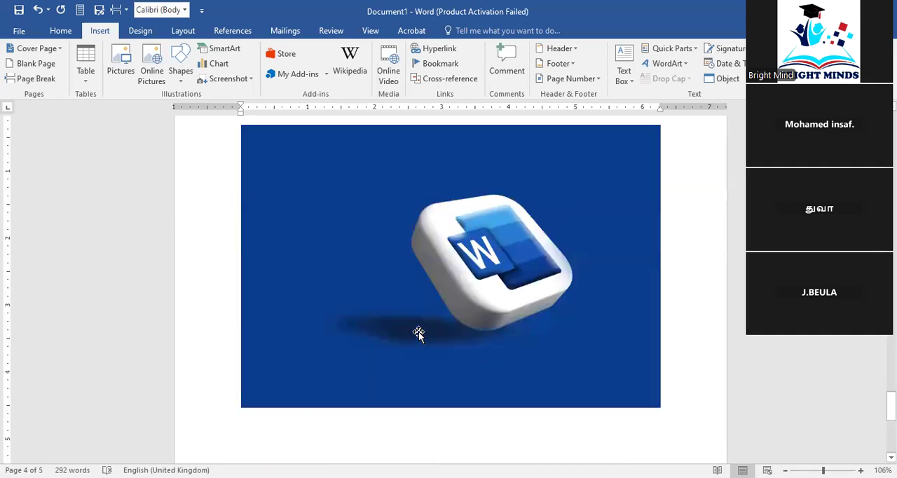
# Search Bing Image Search for online pictures of computers, with the pasted Word logo picture selected
pyautogui.click(418, 332)
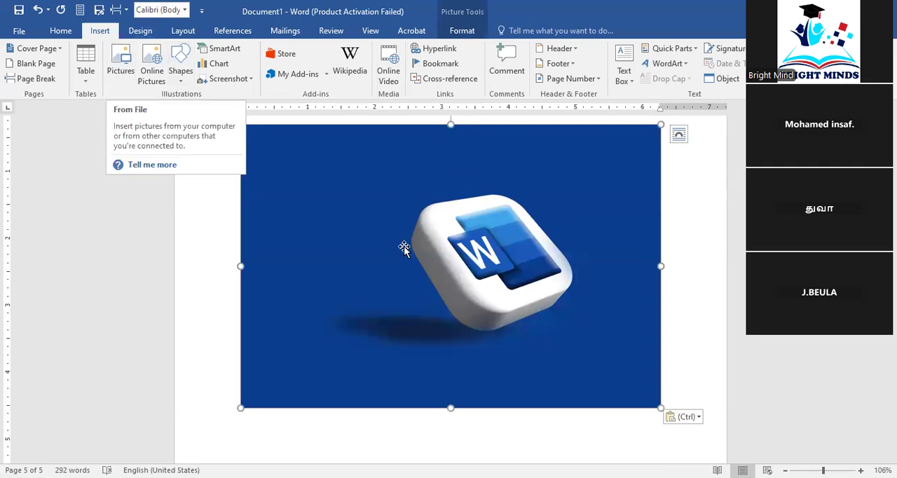
pyautogui.scroll(-3, 364, 257)
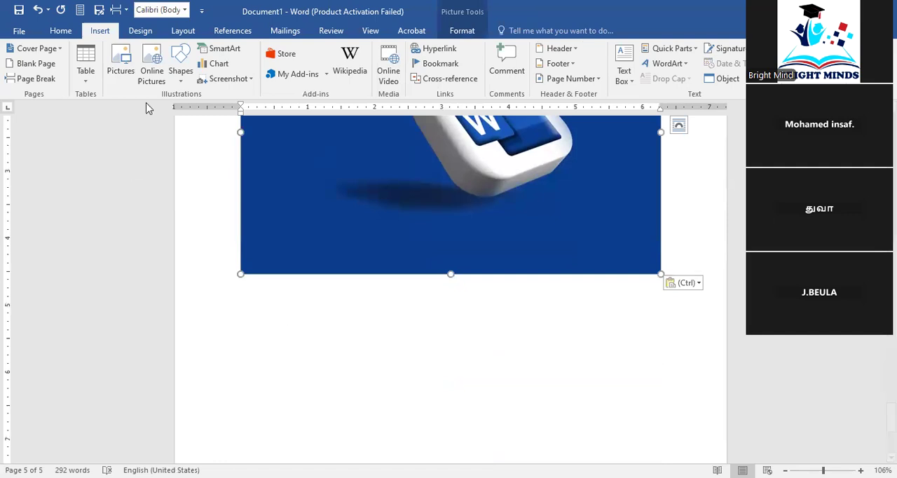
pyautogui.click(154, 73)
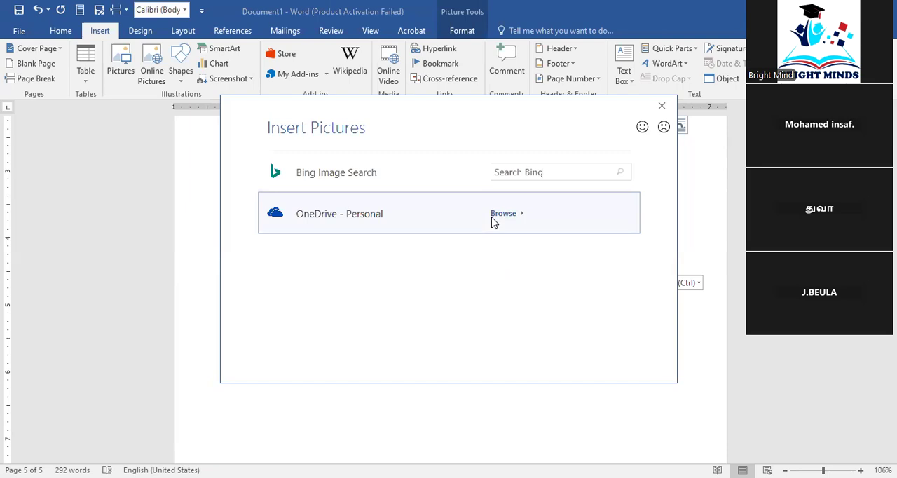
pyautogui.click(521, 171)
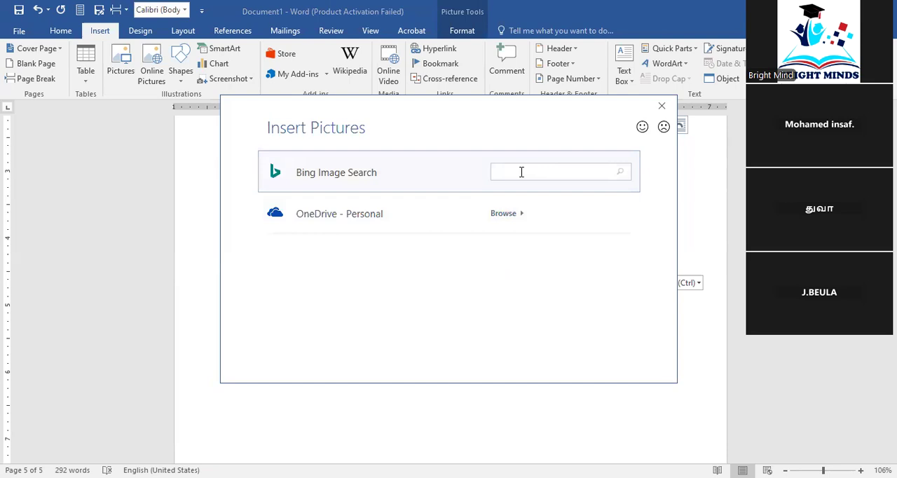
pyautogui.write('computers')
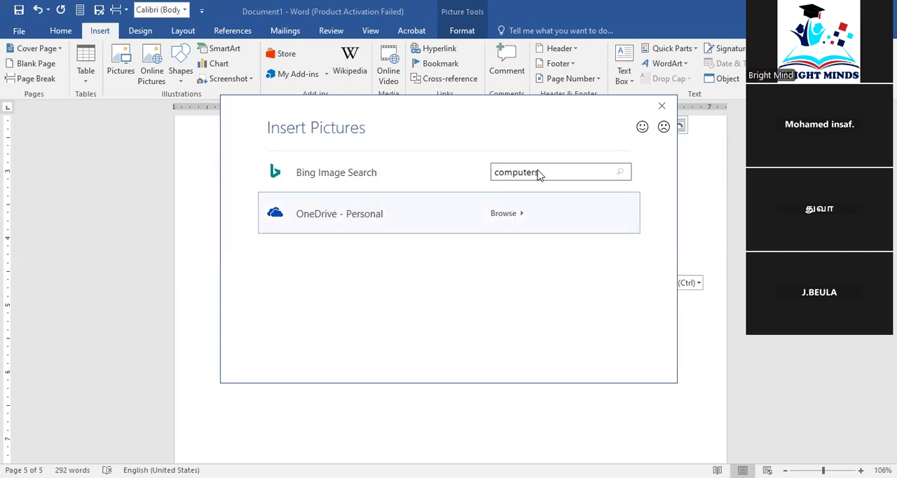
pyautogui.click(620, 171)
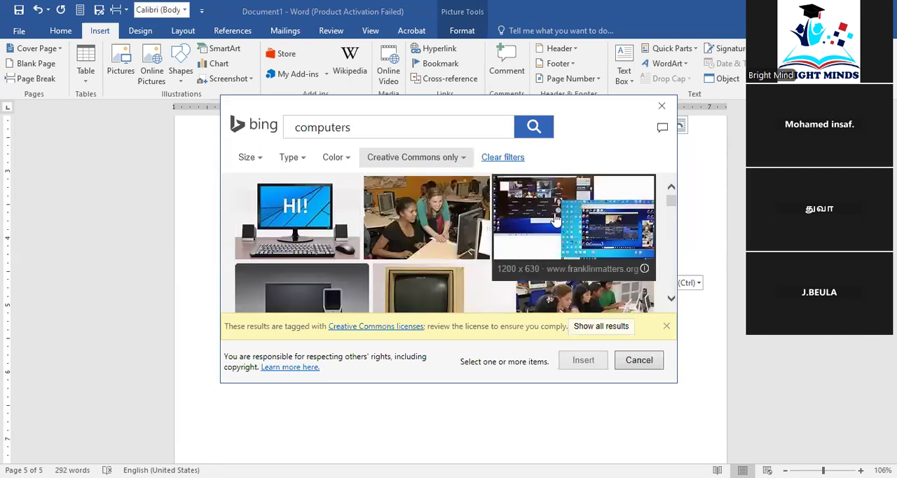
# Browse the computer pictures and try to insert the desktop computer image showing "HI!"
pyautogui.scroll(-2, 515, 265)
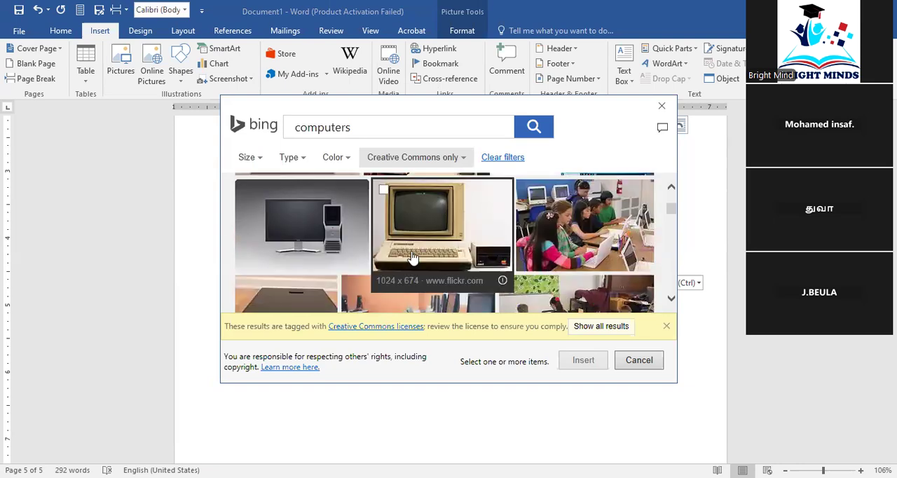
pyautogui.scroll(-2, 414, 248)
pyautogui.scroll(-1, 414, 249)
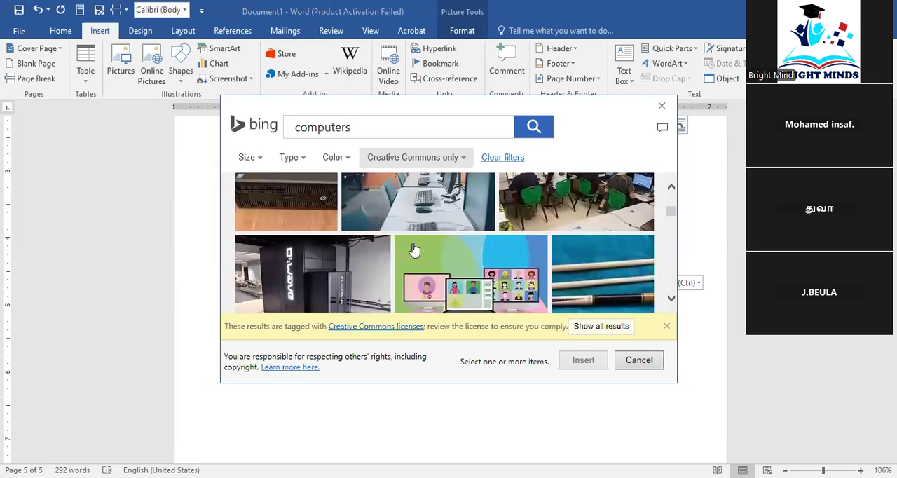
pyautogui.scroll(1, 414, 250)
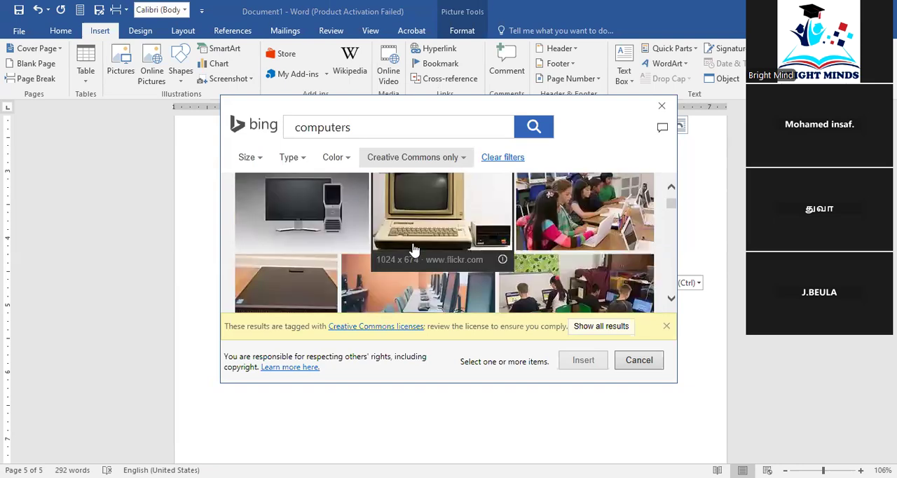
pyautogui.scroll(1, 413, 197)
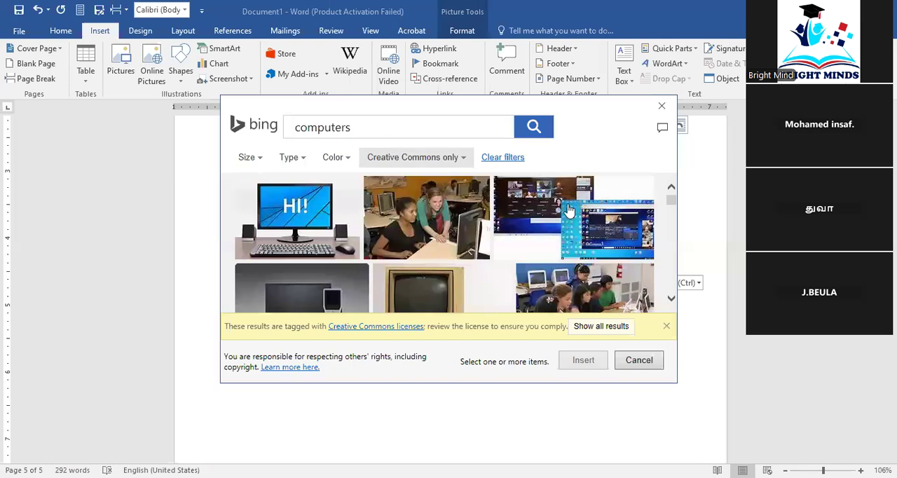
pyautogui.scroll(-1, 446, 234)
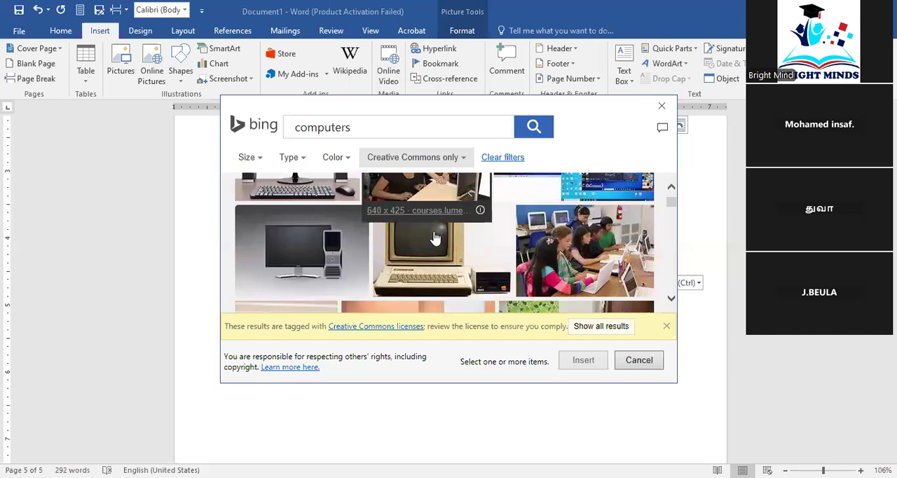
pyautogui.scroll(1, 331, 220)
pyautogui.click(331, 219)
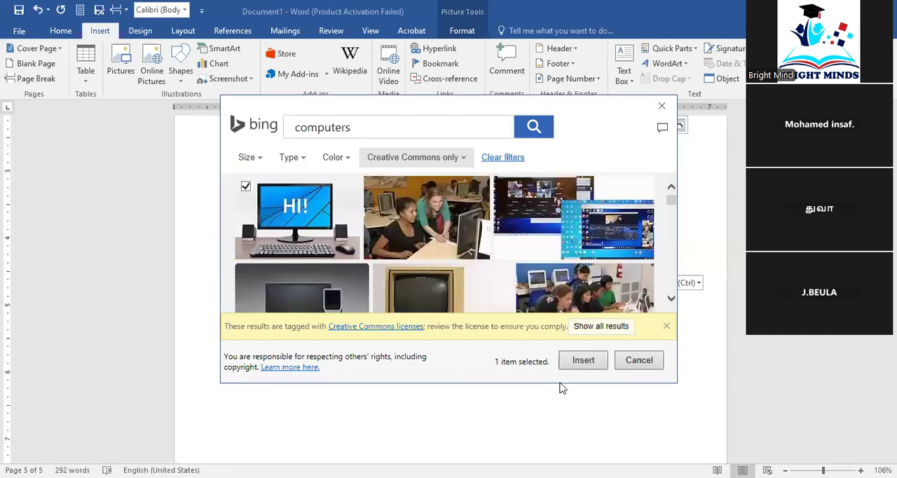
pyautogui.click(586, 365)
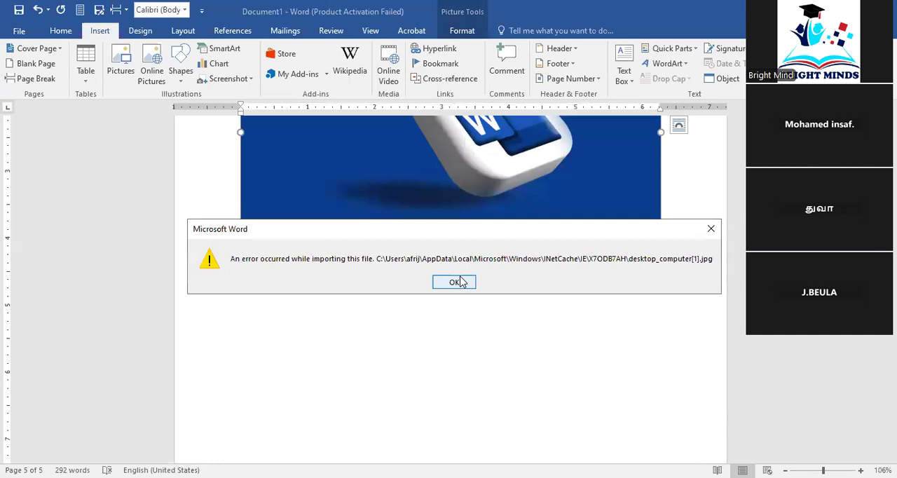
pyautogui.click(454, 281)
# Search Bing Image Search for online pictures of apple
pyautogui.hotkey('ctrl', 'v')
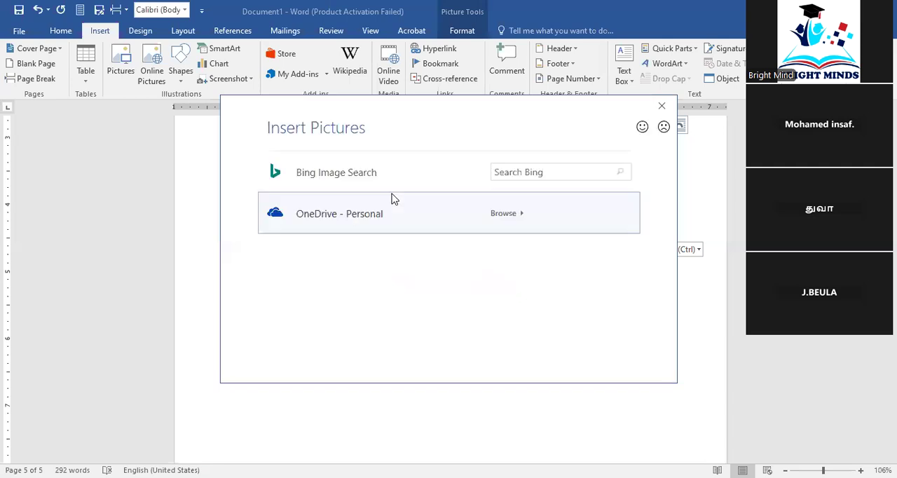
pyautogui.click(516, 175)
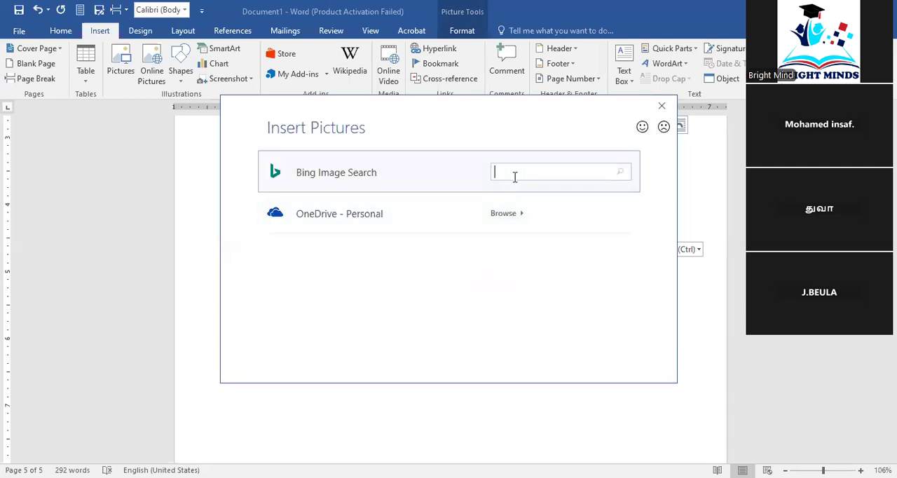
pyautogui.write('apple')
pyautogui.press('Return')
# Look through the apple picture results and close the online picture search without inserting anything
pyautogui.click(362, 225)
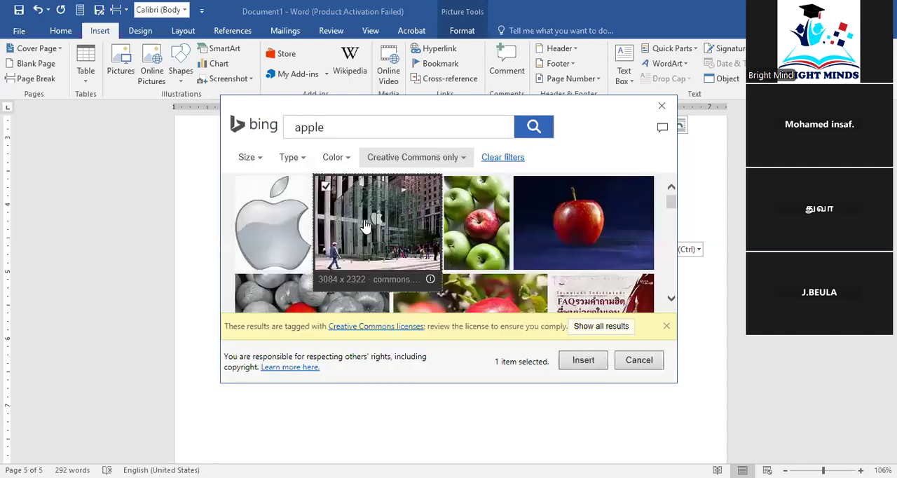
pyautogui.click(432, 322)
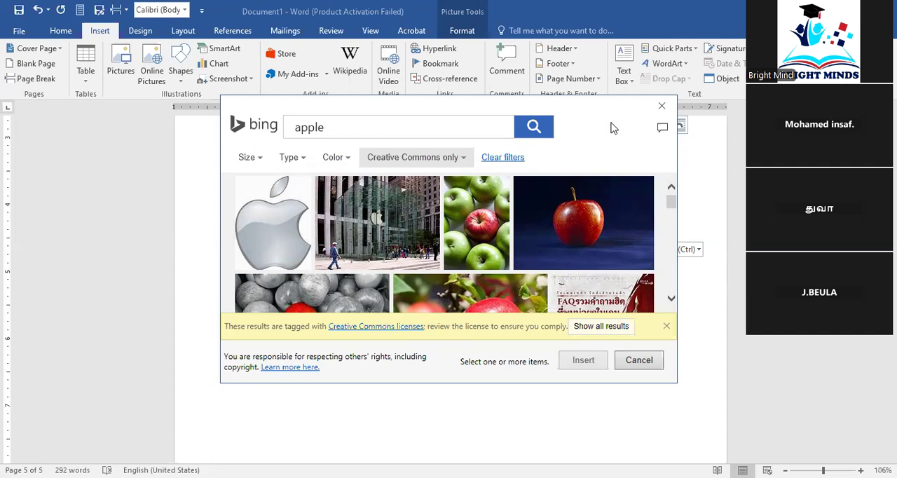
pyautogui.moveTo(611, 128); pyautogui.dragTo(607, 140)
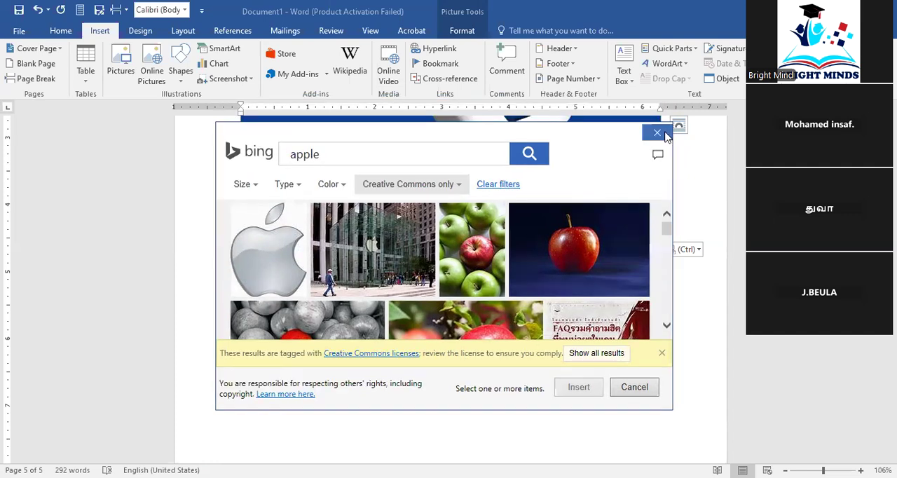
pyautogui.scroll(-1, 583, 262)
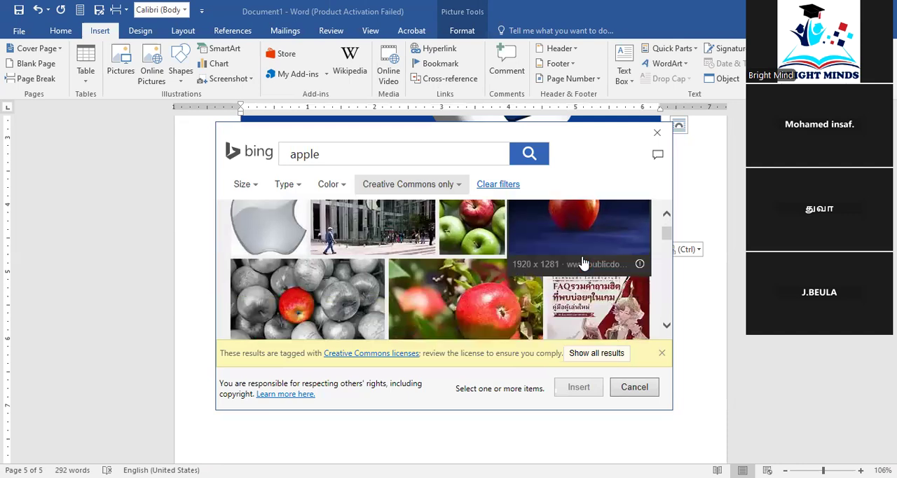
pyautogui.scroll(-1, 583, 263)
pyautogui.scroll(-3, 583, 262)
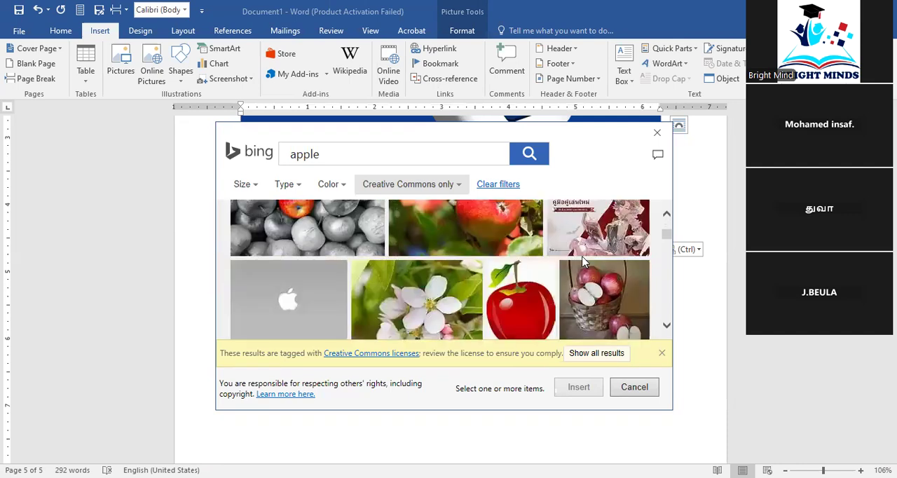
pyautogui.scroll(4, 583, 262)
pyautogui.scroll(1, 583, 262)
pyautogui.scroll(-5, 583, 262)
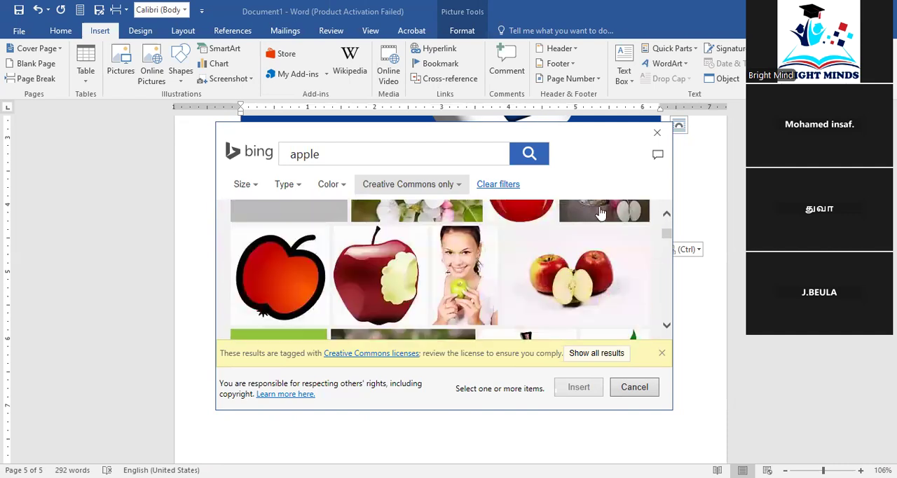
pyautogui.click(655, 133)
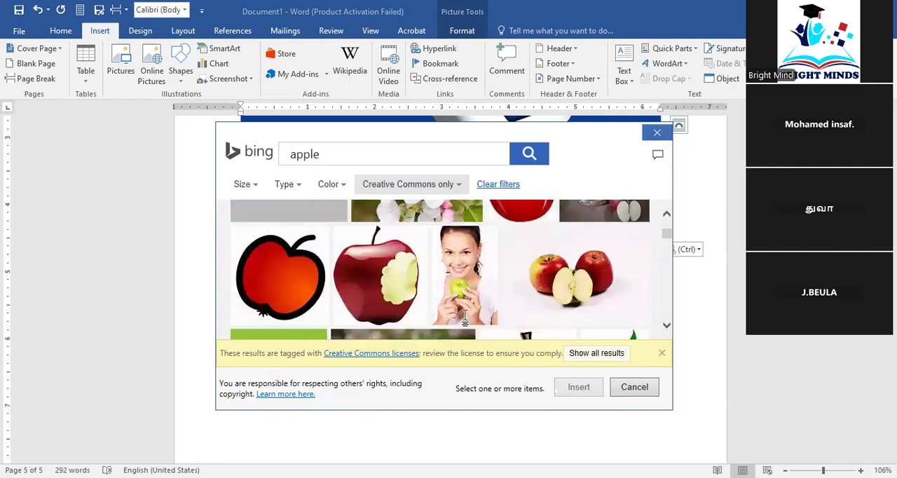
# Display the picture formatting options for the selected Word logo picture on the last page
pyautogui.scroll(3, 465, 314)
pyautogui.scroll(-3, 465, 314)
pyautogui.scroll(-1, 465, 315)
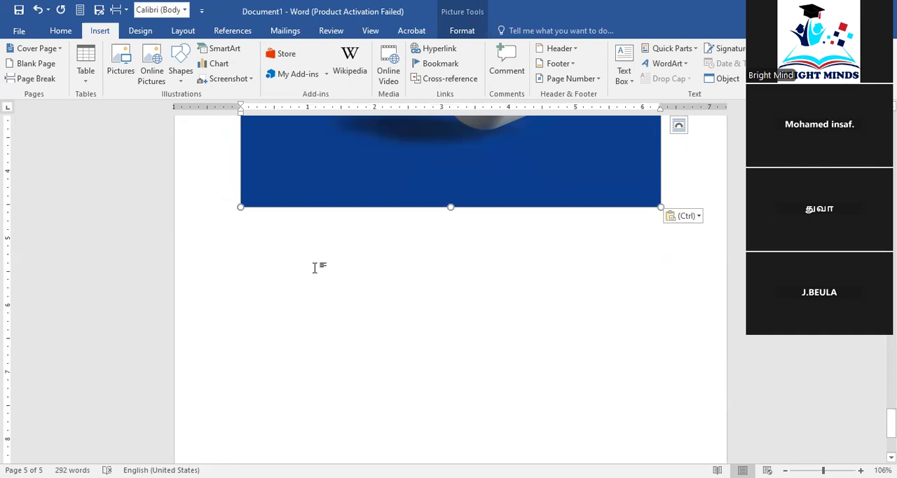
pyautogui.scroll(5, 319, 266)
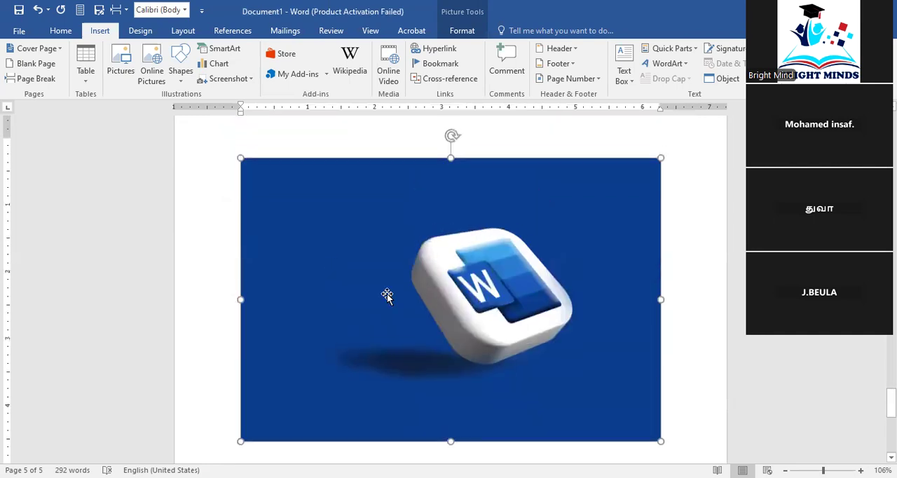
pyautogui.click(462, 31)
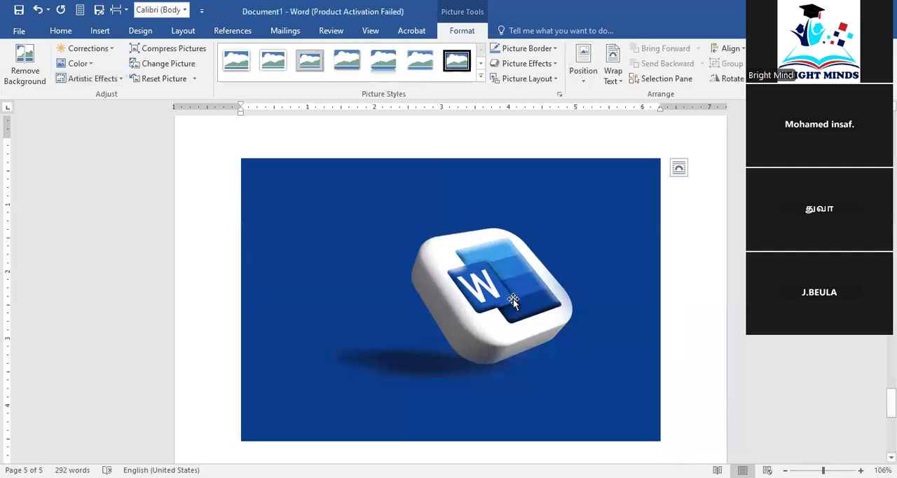
pyautogui.hotkey('ctrl', 'v')
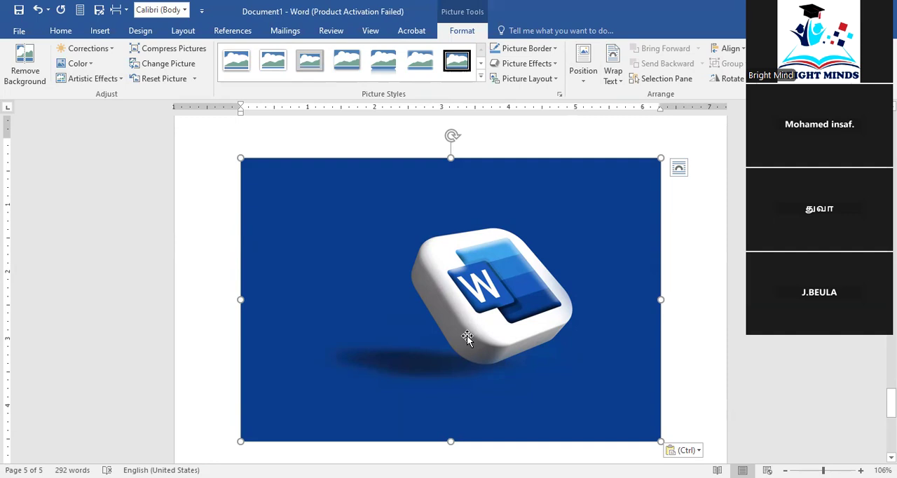
pyautogui.scroll(2, 467, 337)
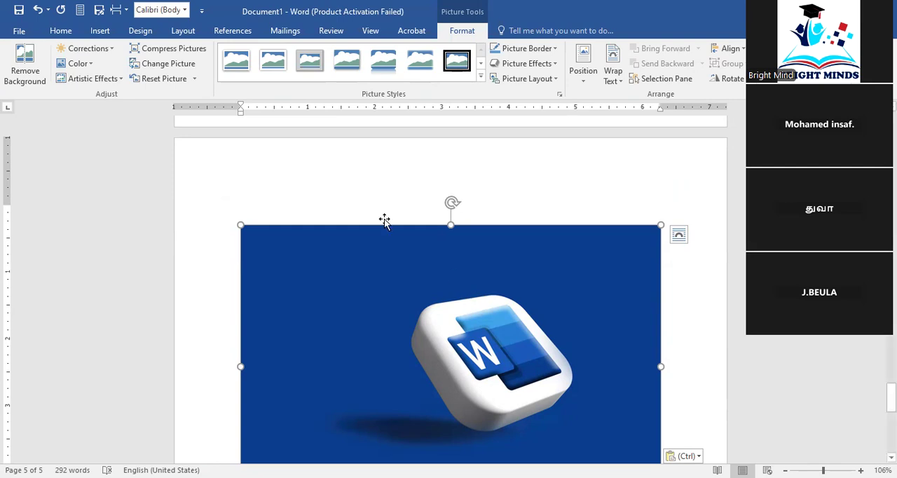
# Return to the insert commands and review the document from the last picture back to the text on the first page
pyautogui.click(99, 31)
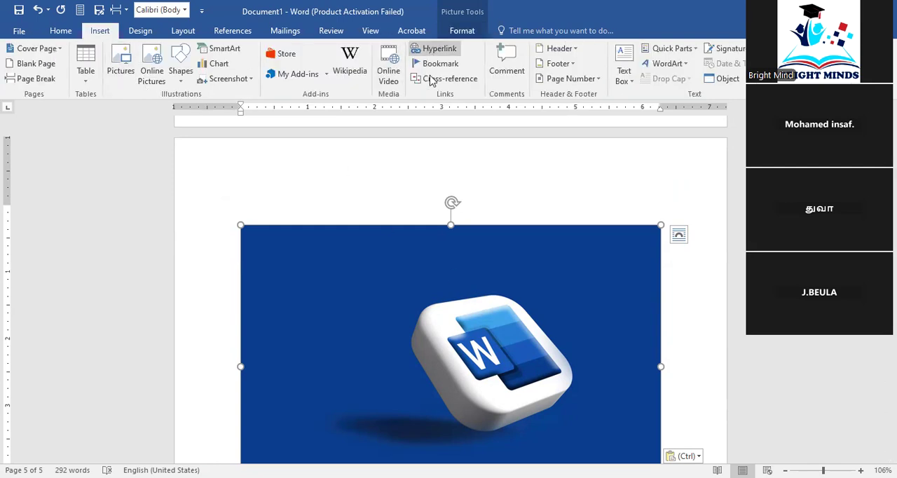
pyautogui.scroll(-8, 400, 124)
pyautogui.scroll(-3, 382, 345)
pyautogui.scroll(4, 382, 274)
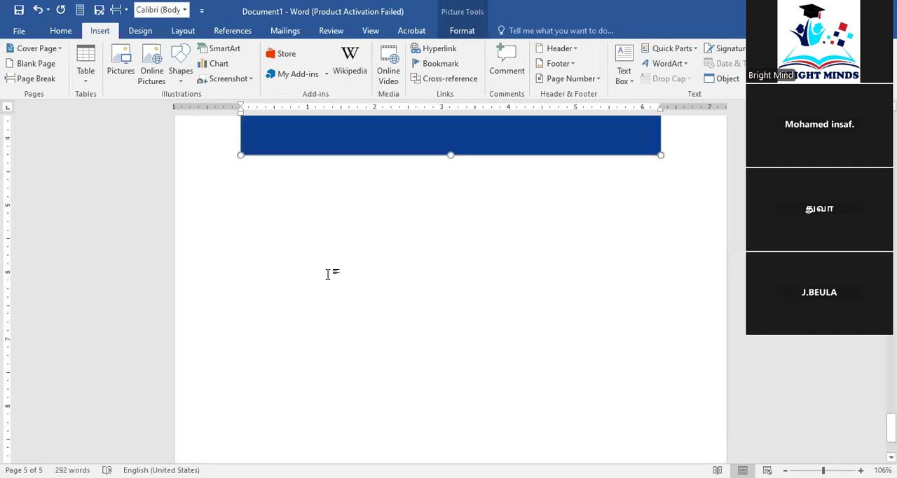
pyautogui.hotkey('ctrl', 'v')
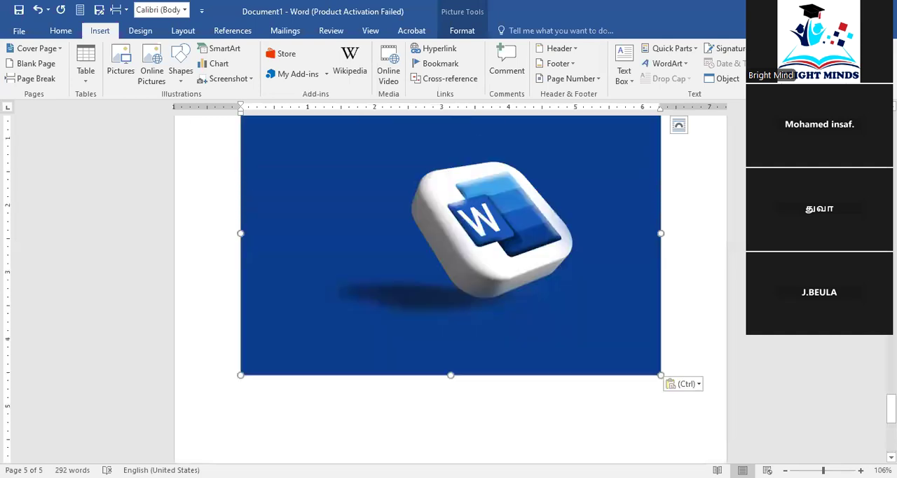
pyautogui.scroll(15, 500, 311)
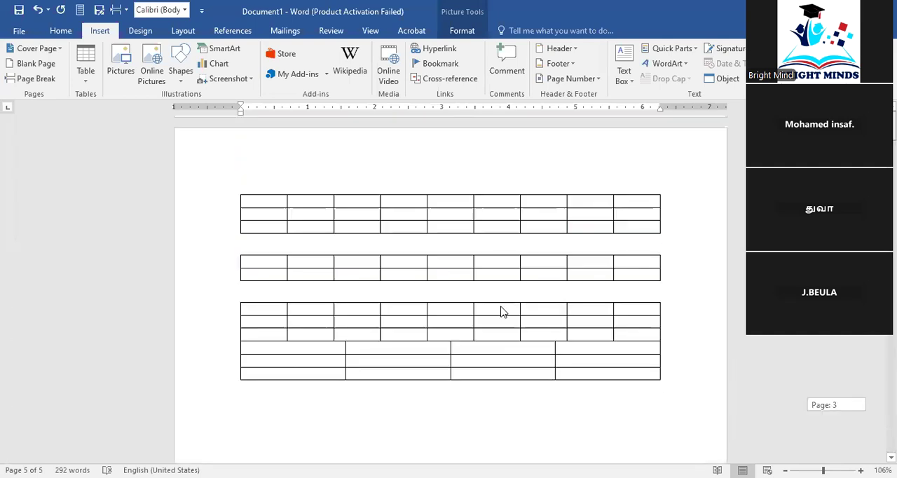
pyautogui.scroll(15, 165, 338)
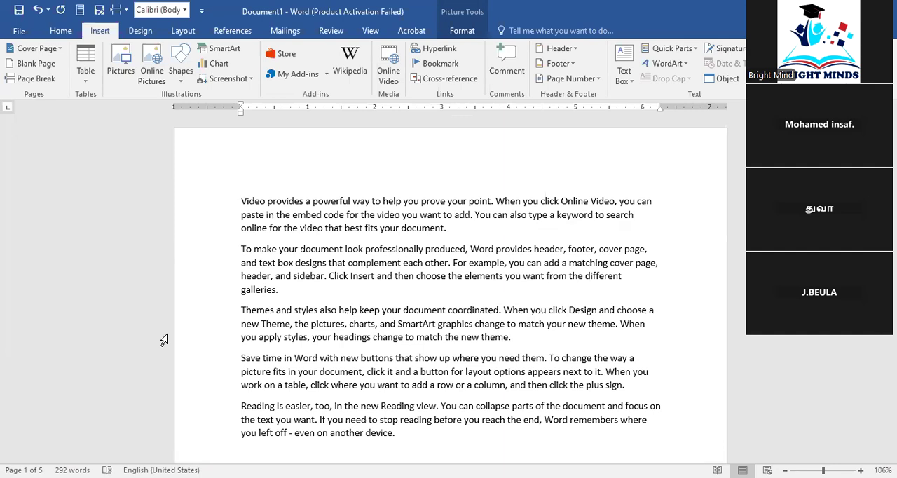
# Add a new line above the first paragraph and enter an e-mail address in lowercase as an automatic hyperlink
pyautogui.click(242, 199)
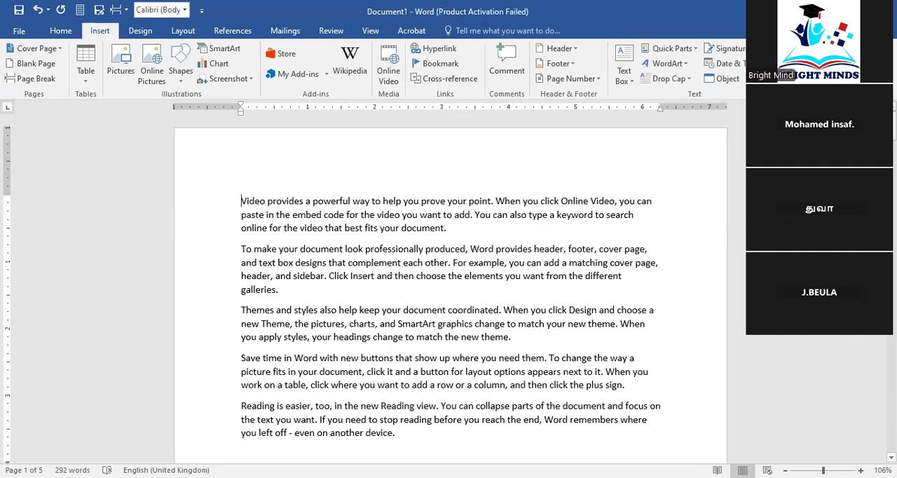
pyautogui.press('Return')
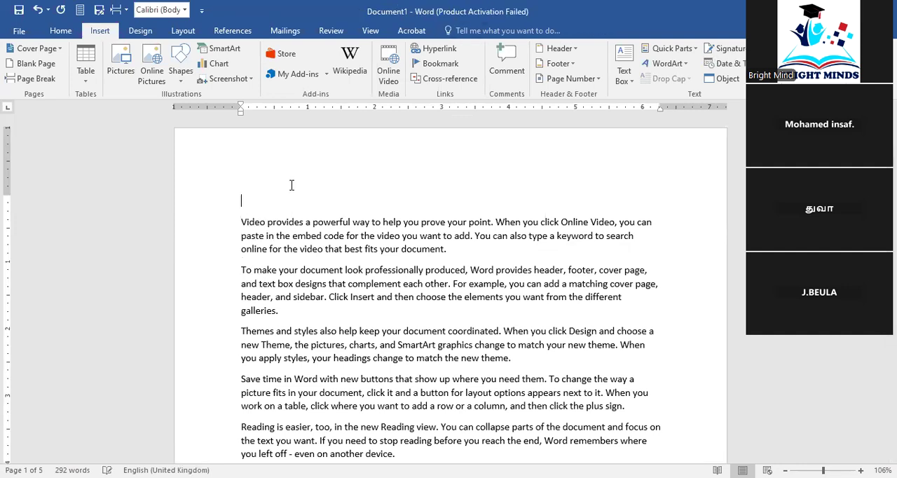
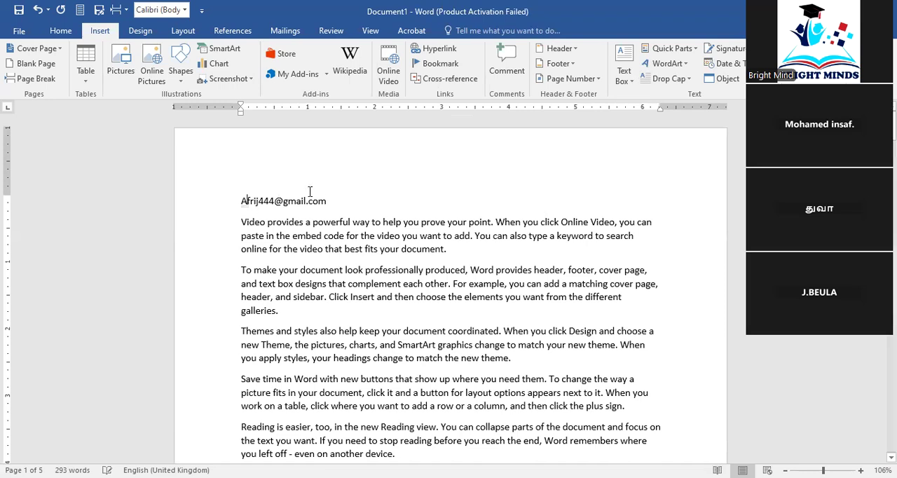
pyautogui.write('a')
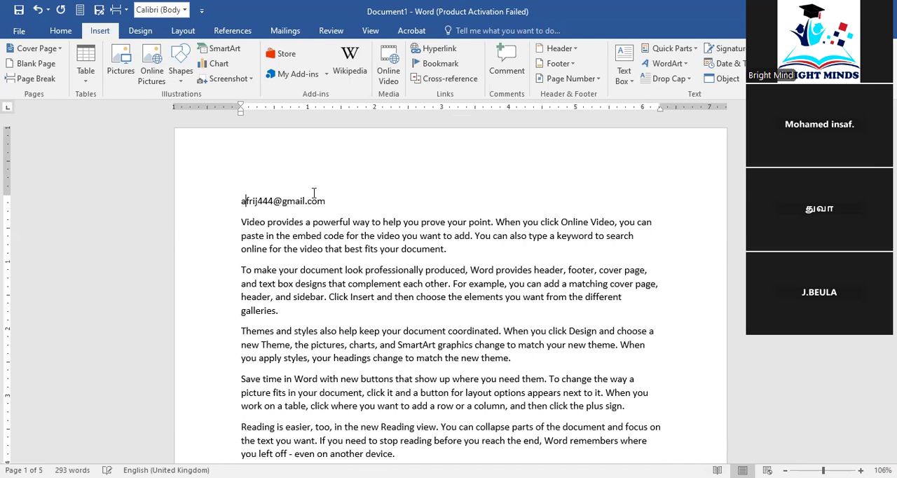
pyautogui.click(363, 202)
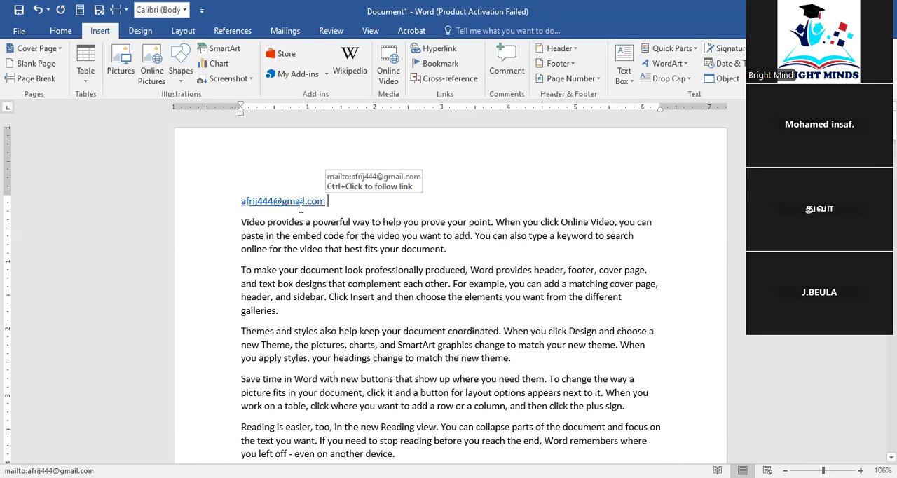
# Undo the automatic link and delete the e-mail address from the first line
pyautogui.hotkey('ctrl', 'z')
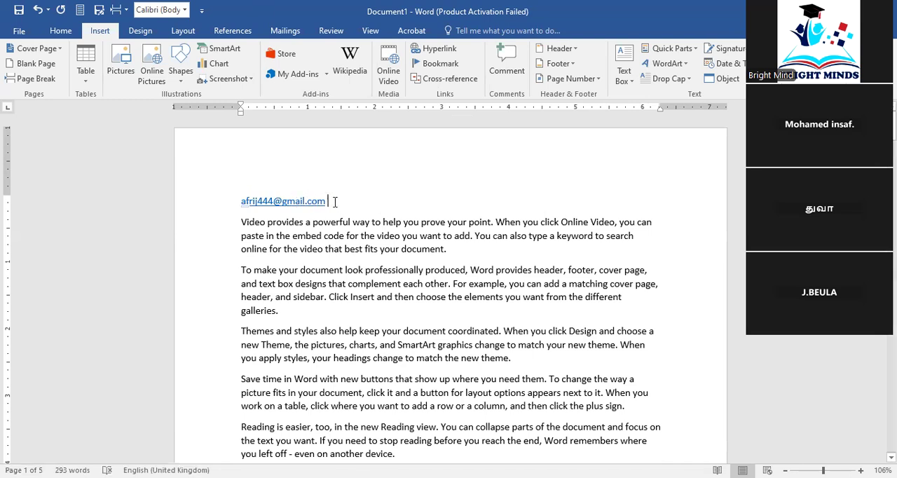
pyautogui.hotkey('ctrl', 'z')
pyautogui.press('BackSpace')
pyautogui.press('BackSpace')
pyautogui.press('BackSpace')
pyautogui.press('BackSpace')
pyautogui.press('BackSpace')
pyautogui.press('BackSpace')
pyautogui.press('BackSpace')
pyautogui.press('BackSpace')
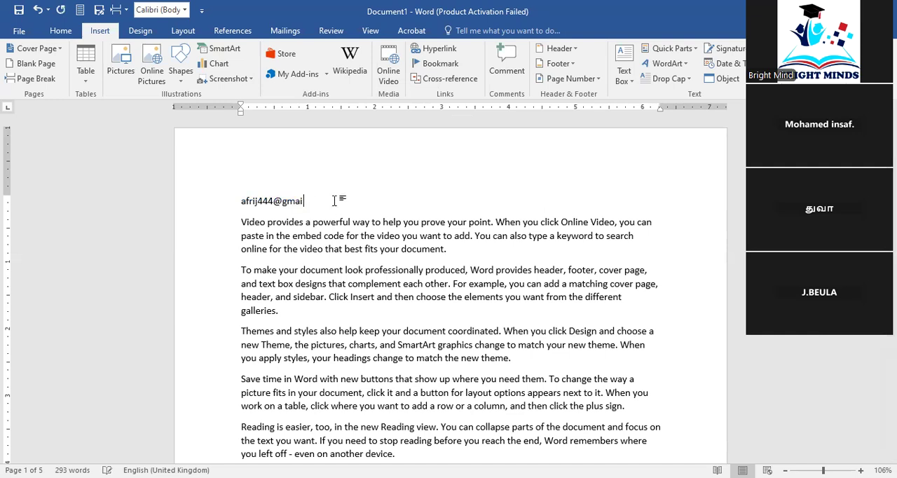
pyautogui.tripleClick(264, 203)
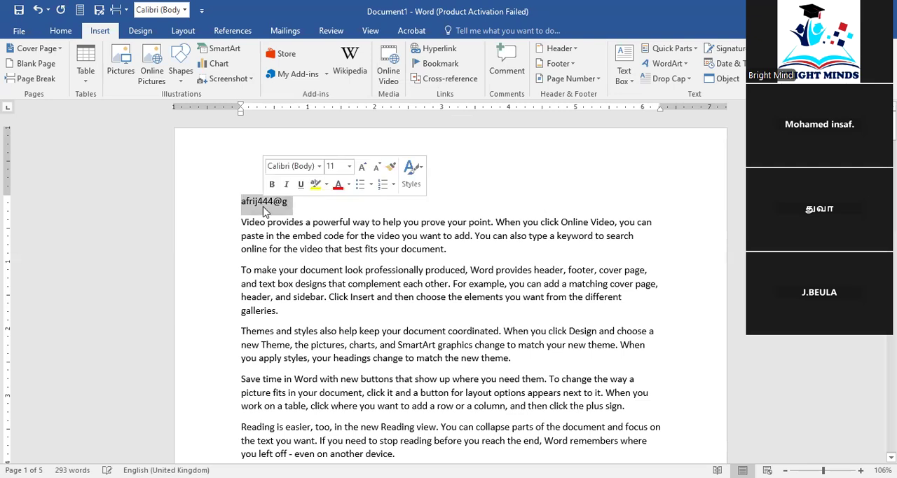
pyautogui.press('BackSpace')
pyautogui.write('google.com')
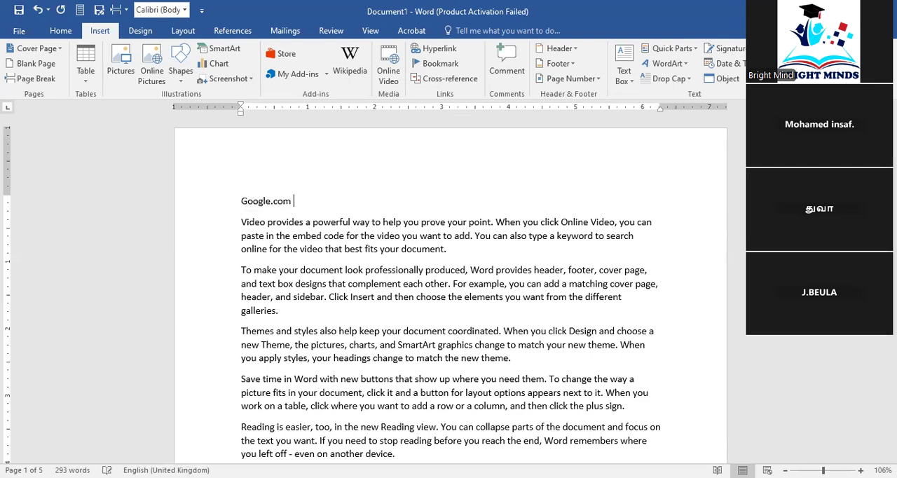
pyautogui.click(248, 202)
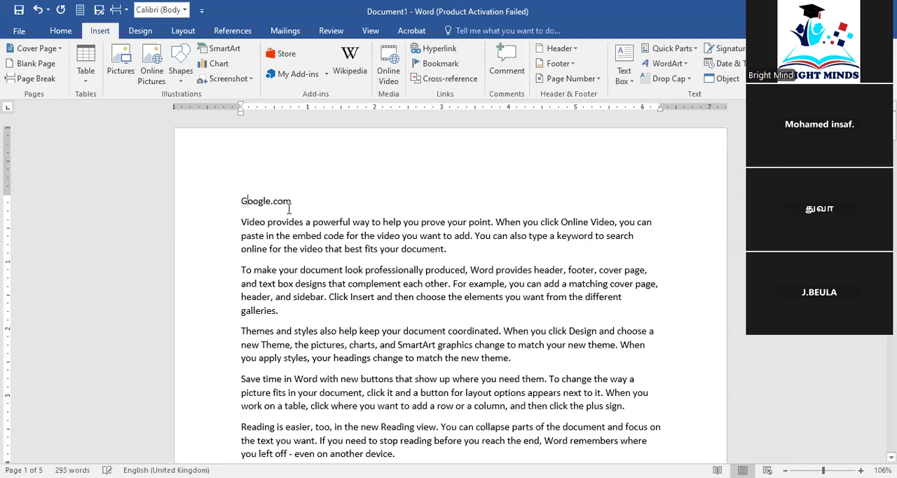
pyautogui.press('BackSpace')
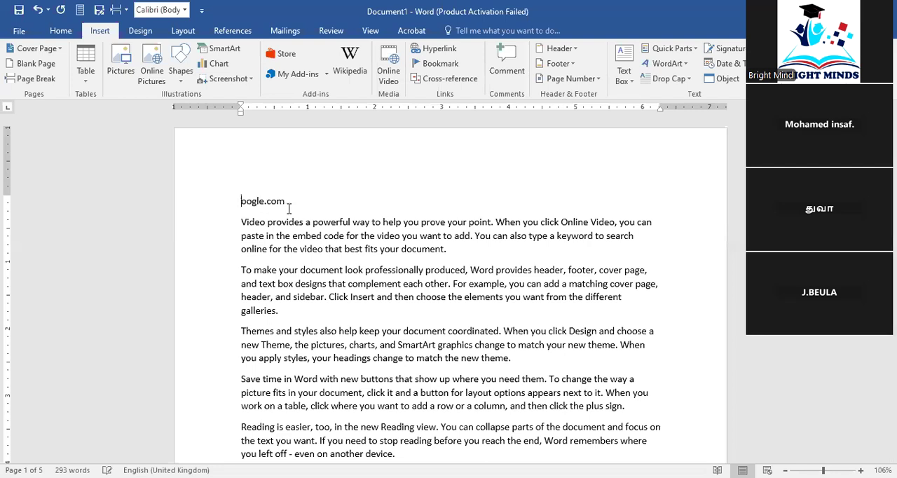
pyautogui.write('g')
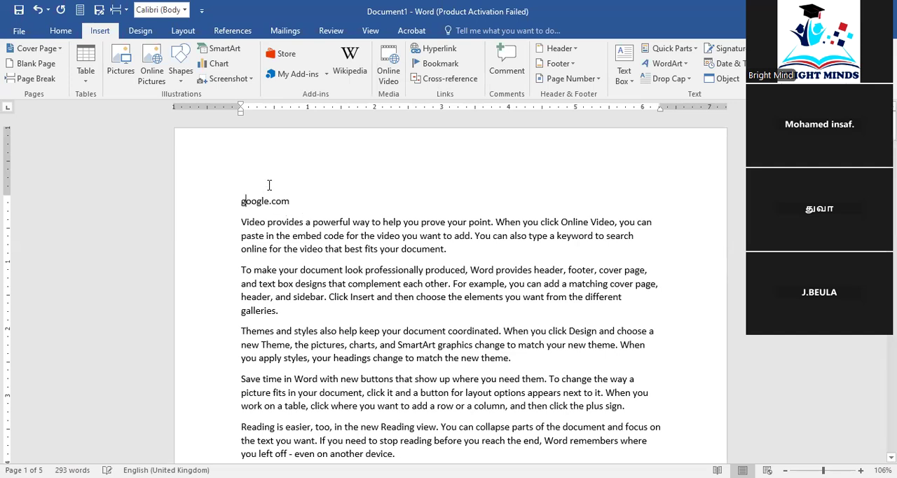
pyautogui.press('Home')
pyautogui.write('www.')
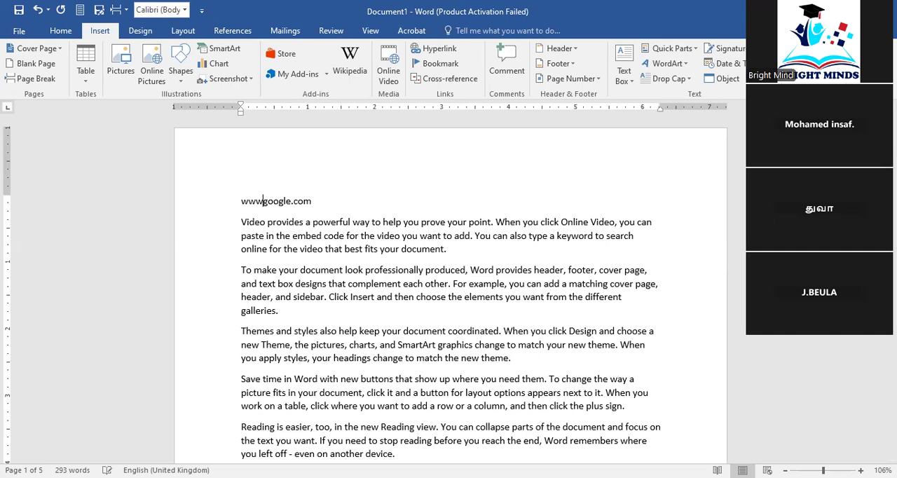
pyautogui.click(330, 196)
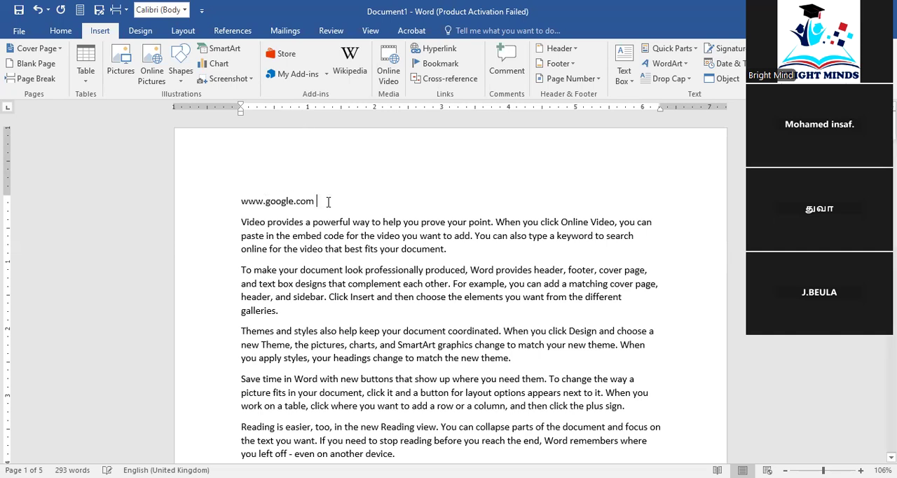
pyautogui.press('BackSpace')
pyautogui.press('BackSpace')
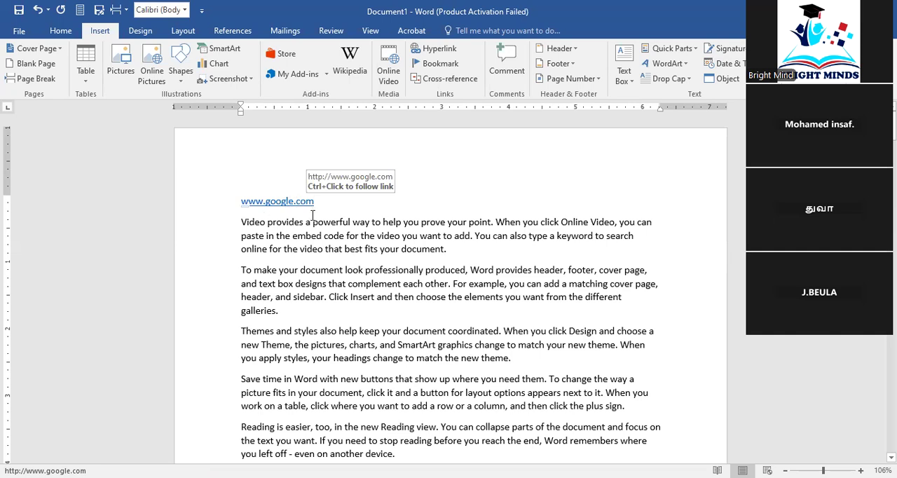
pyautogui.doubleClick(246, 201)
pyautogui.hotkey('ctrl', 'c')
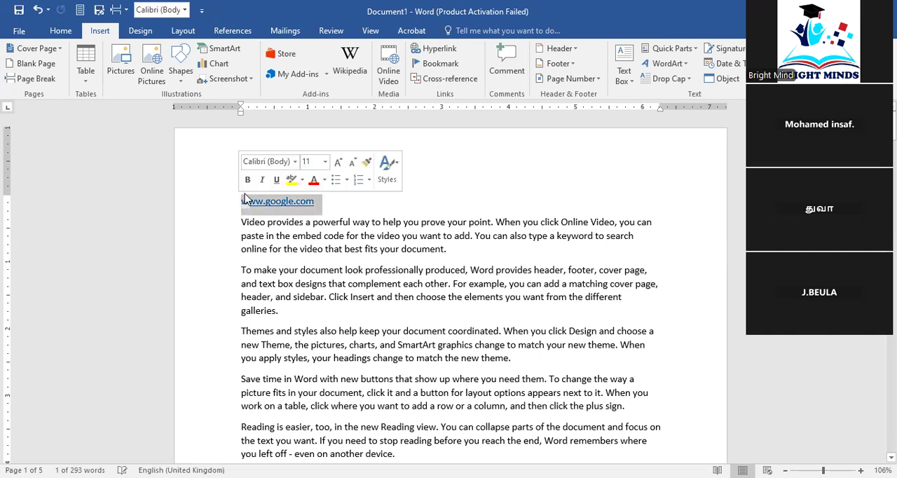
pyautogui.click(344, 269)
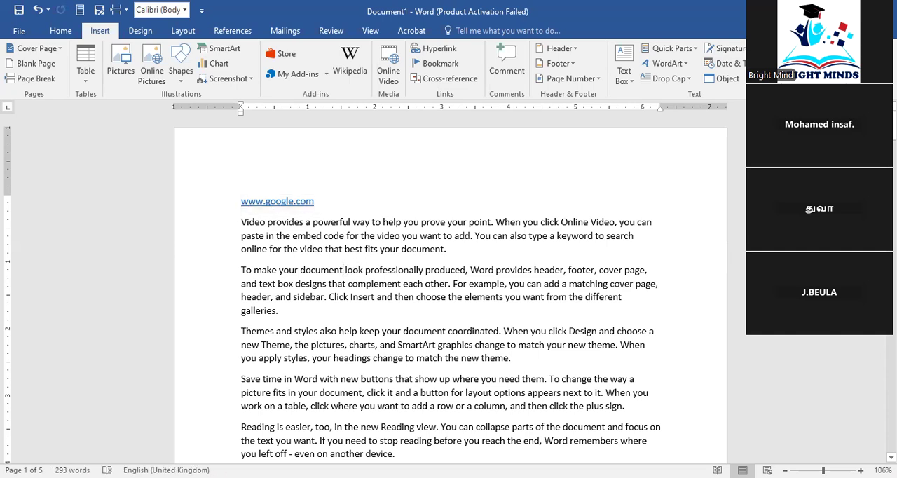
pyautogui.hotkey('ctrl', 'v')
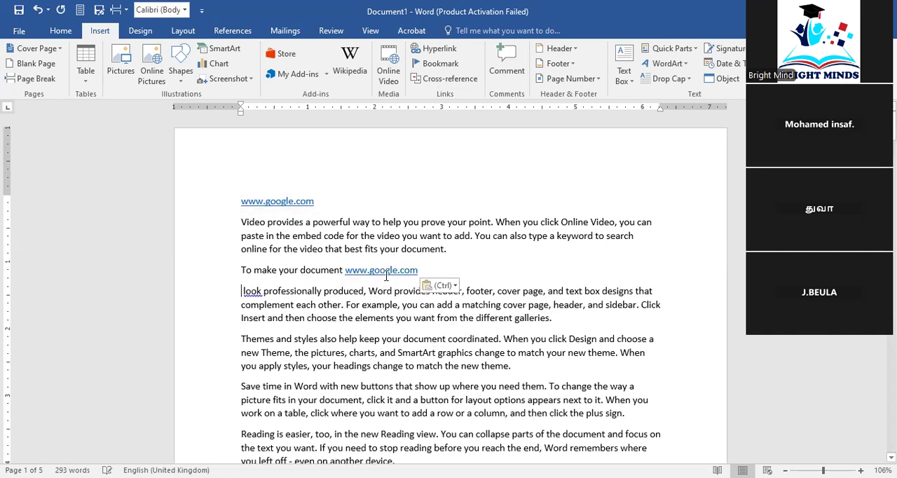
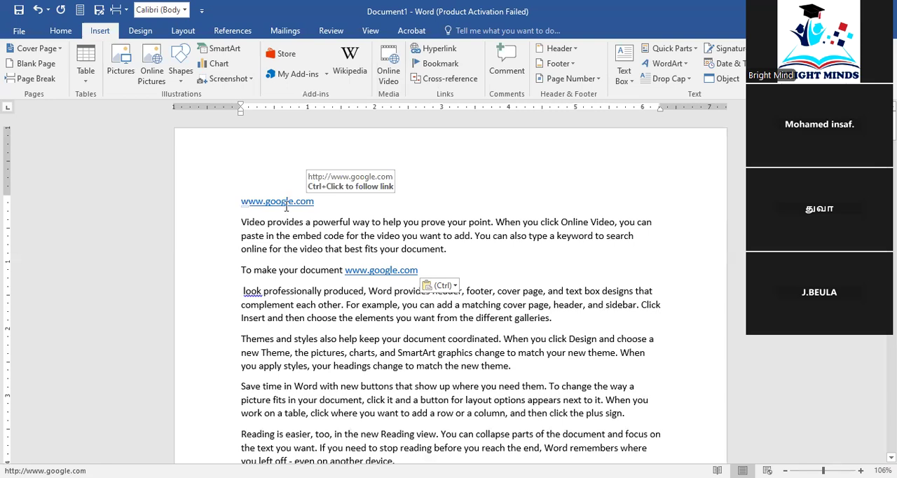
pyautogui.click(314, 201)
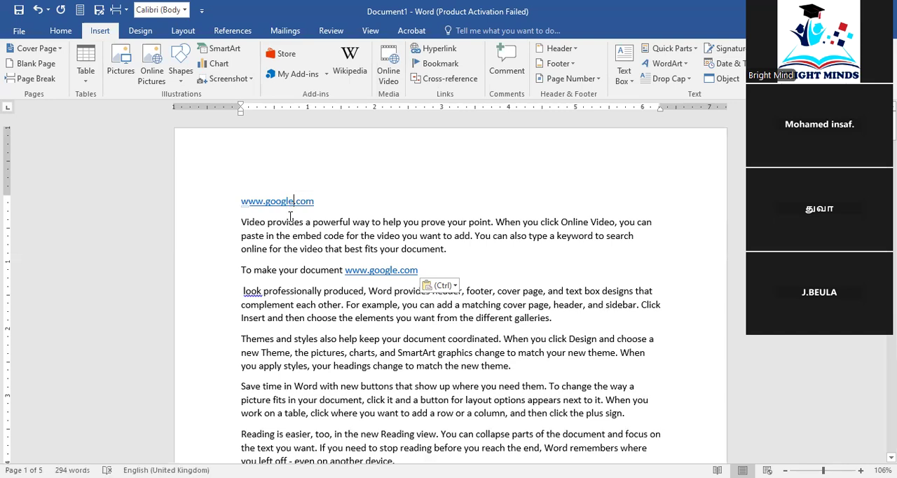
pyautogui.keyDown('ctrl'); pyautogui.click(291, 201); pyautogui.keyUp('ctrl')
pyautogui.click(327, 202)
pyautogui.write('a')
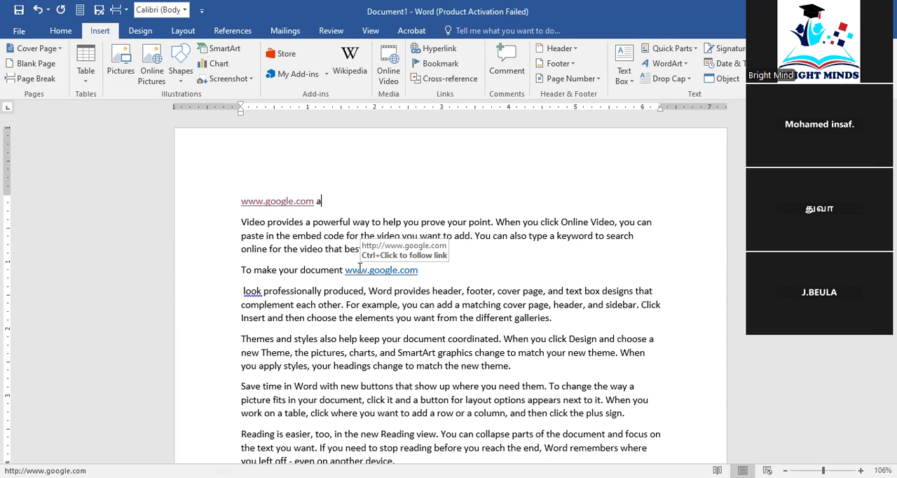
pyautogui.press('BackSpace')
pyautogui.press('BackSpace')
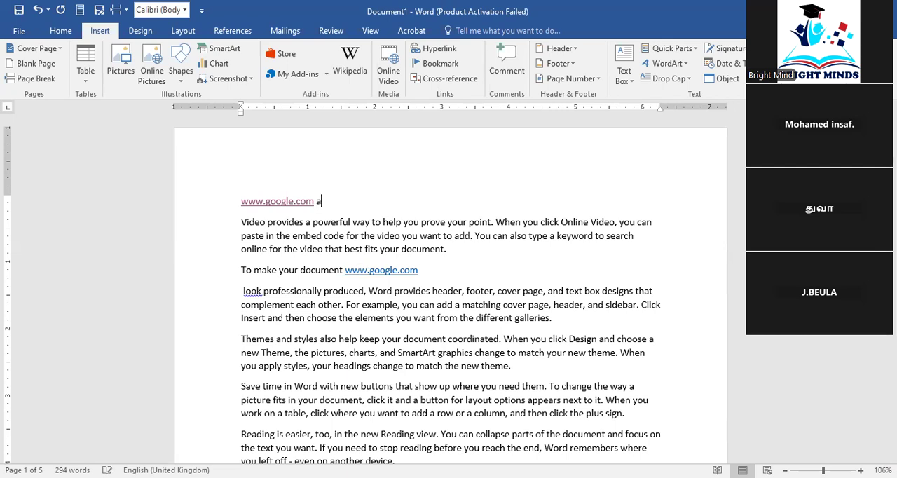
pyautogui.hotkey('ctrl', 'v')
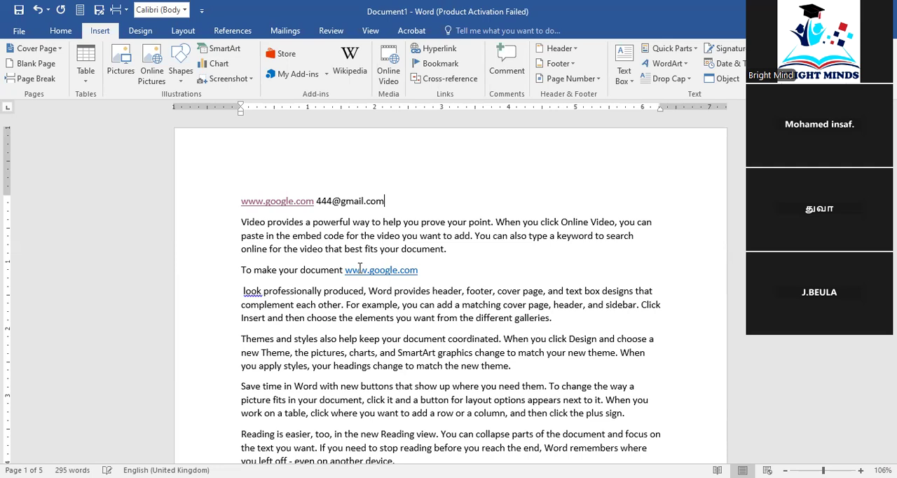
pyautogui.hotkey('ctrl', 'Left')
pyautogui.hotkey('ctrl', 'Left')
pyautogui.hotkey('ctrl', 'Left')
pyautogui.hotkey('ctrl', 'Left')
pyautogui.hotkey('ctrl', 'Left')
pyautogui.write('a')
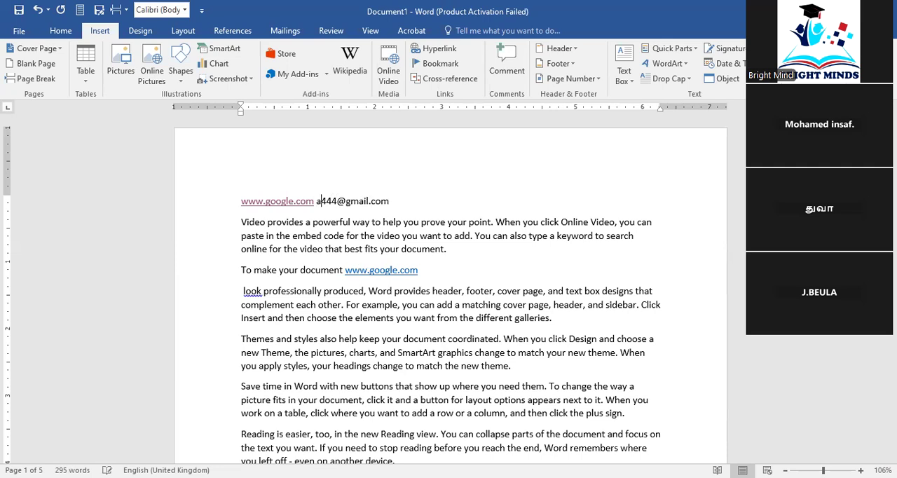
pyautogui.write('frij')
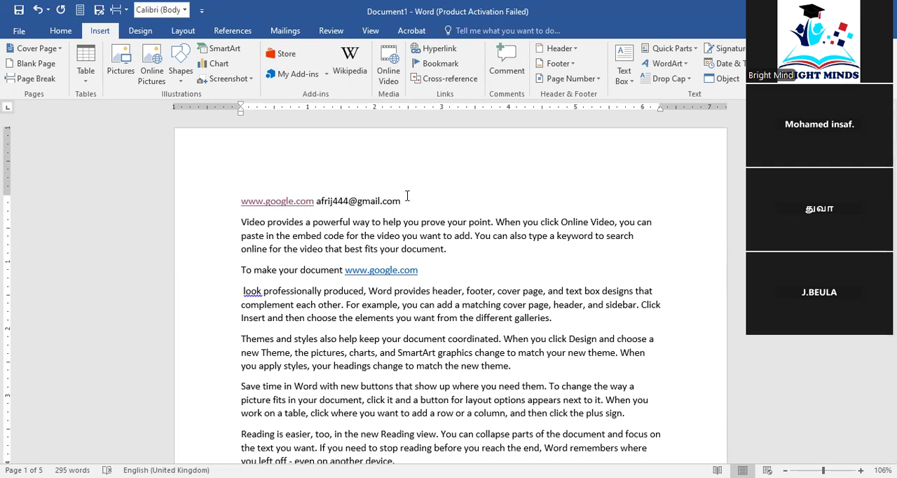
pyautogui.keyDown('ctrl'); pyautogui.click(368, 200); pyautogui.keyUp('ctrl')
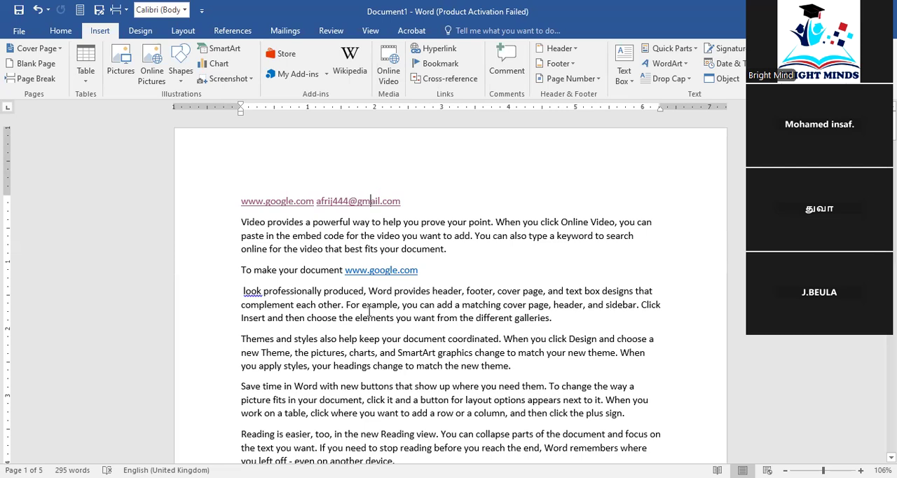
pyautogui.scroll(-1, 369, 312)
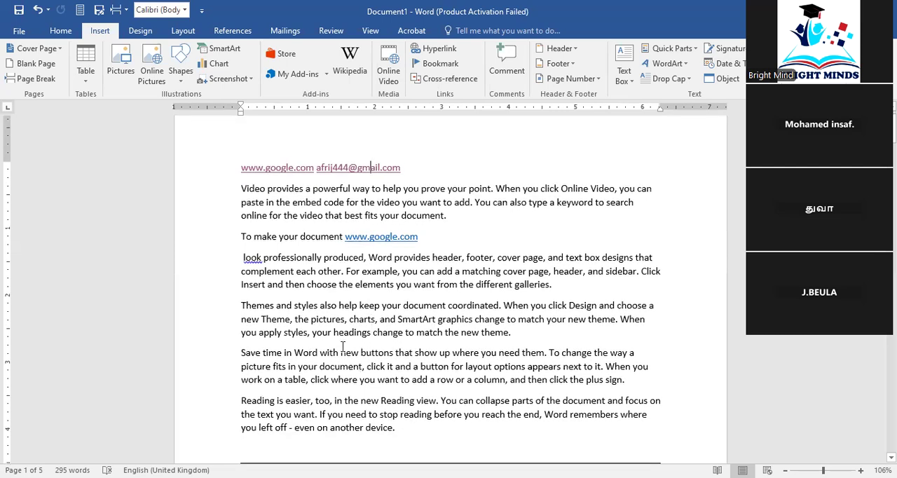
pyautogui.scroll(-3, 318, 405)
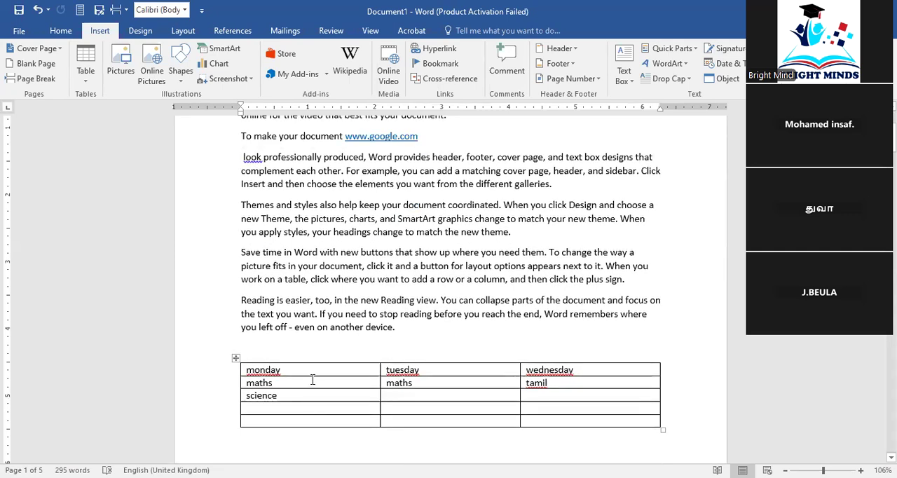
pyautogui.scroll(2, 314, 371)
pyautogui.scroll(1, 314, 371)
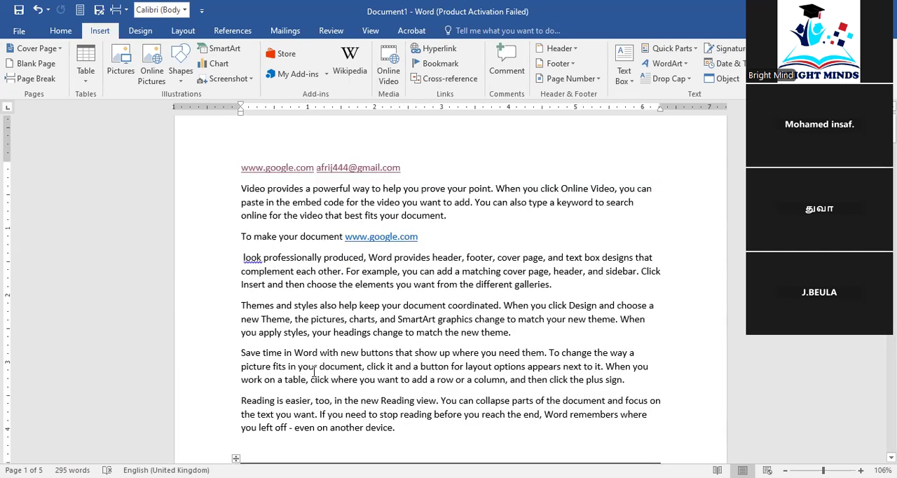
pyautogui.scroll(2, 313, 371)
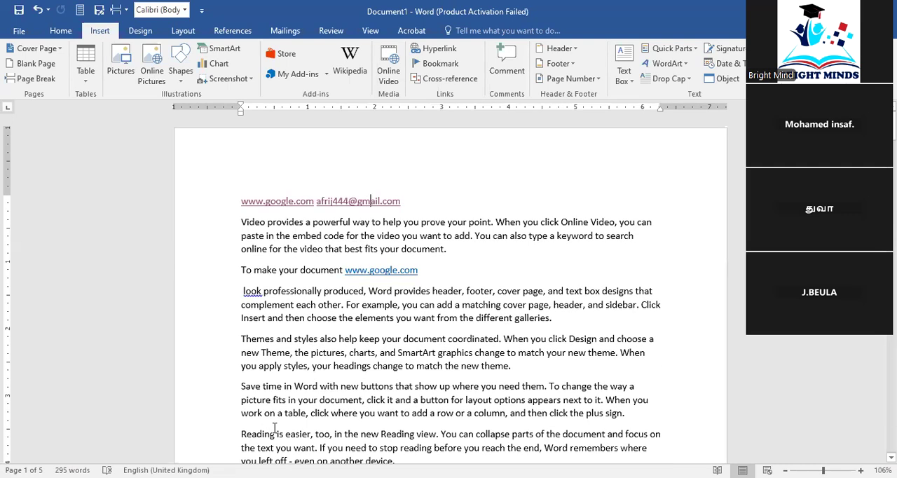
pyautogui.doubleClick(319, 269)
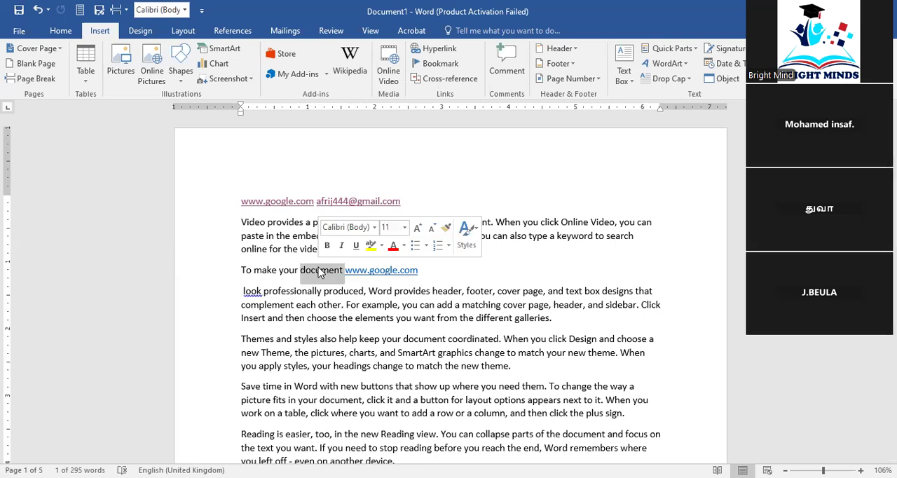
pyautogui.rightClick(319, 272)
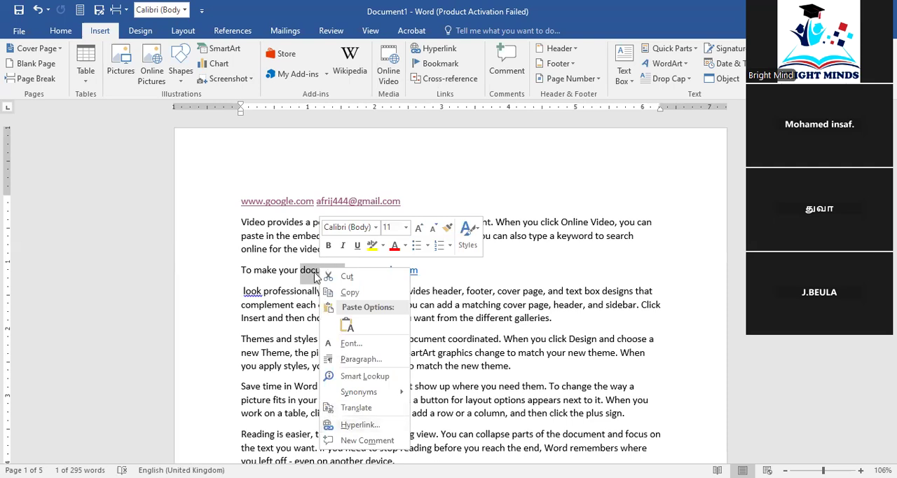
pyautogui.click(107, 26)
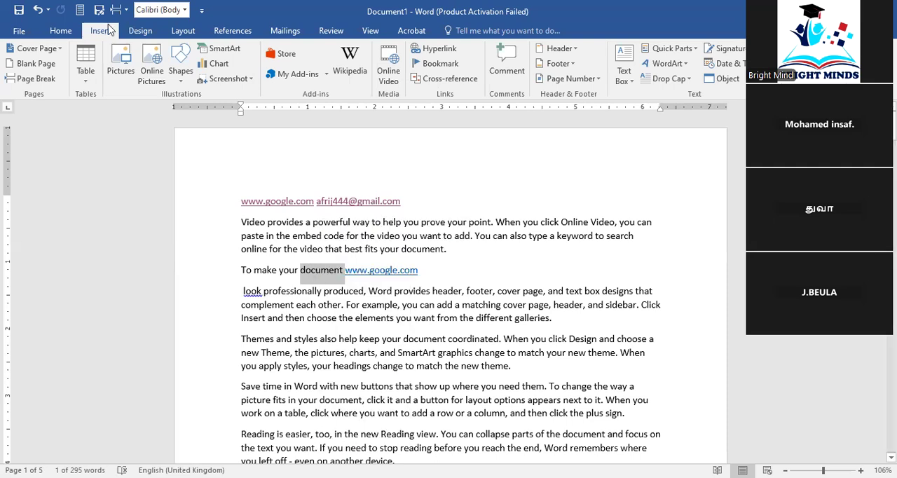
pyautogui.click(424, 51)
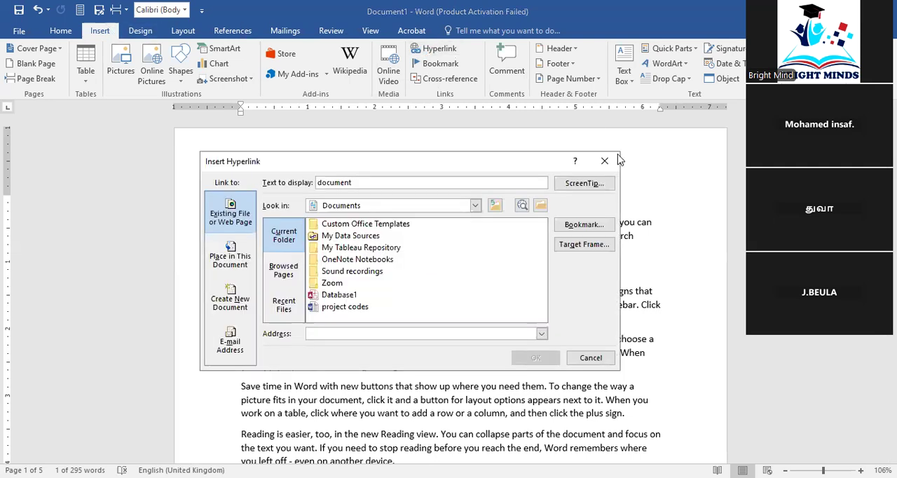
pyautogui.press('Escape')
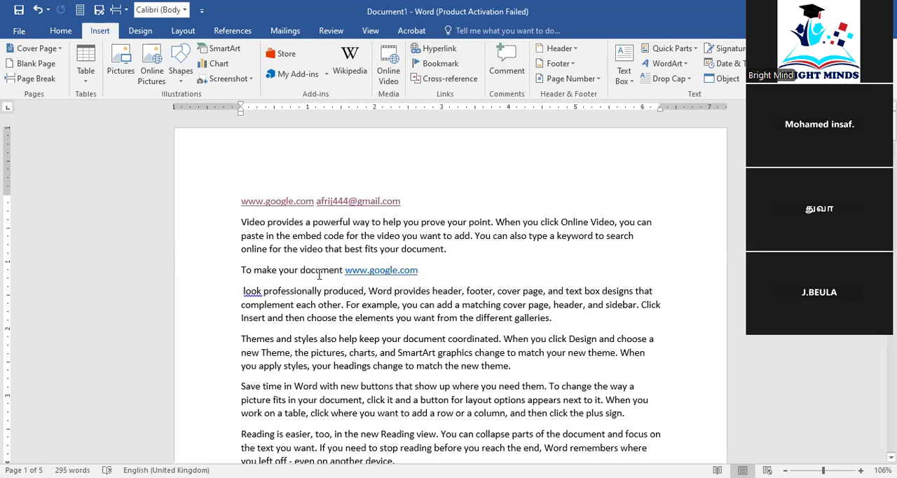
# Select the word "document" in the line "To make your document" and start inserting a hyperlink on it
pyautogui.doubleClick(319, 273)
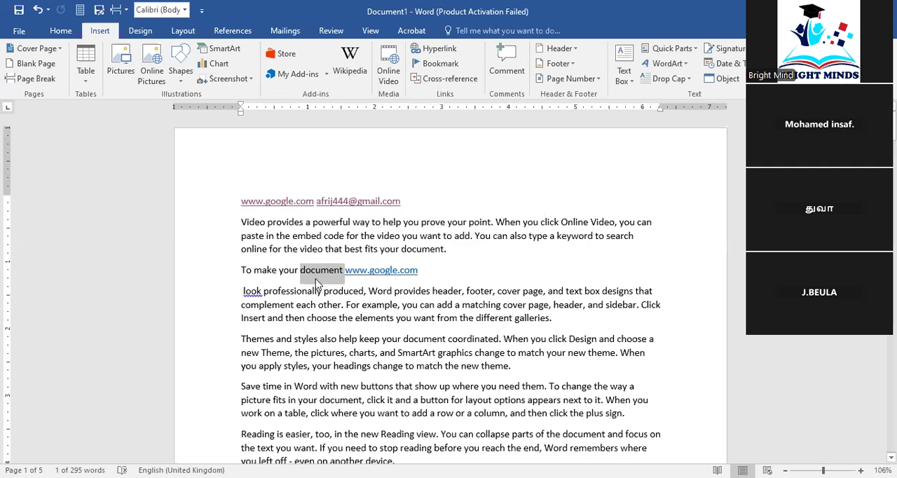
pyautogui.click(425, 49)
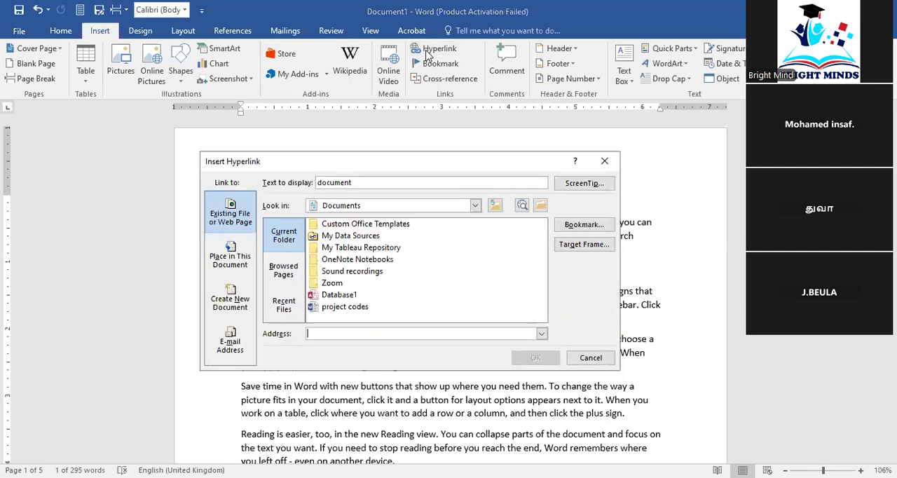